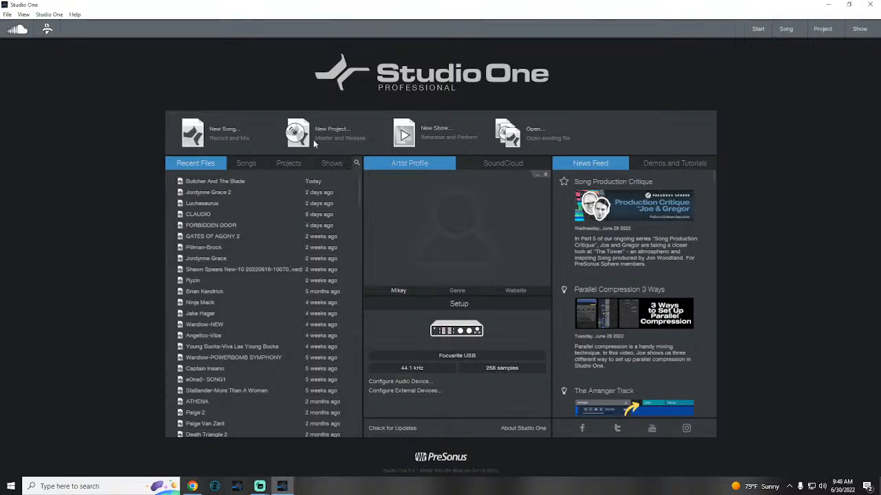
Step: Open the recent song "Butcher And The Blade"
click(218, 182)
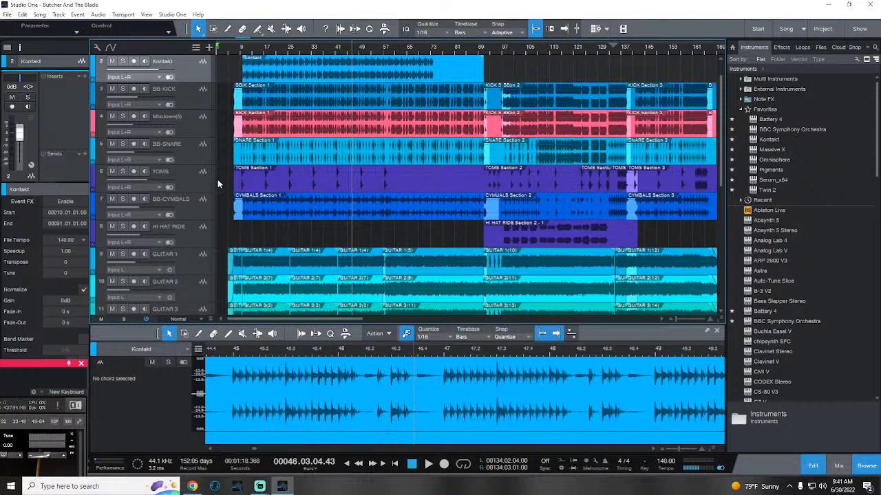
scroll(224, 50, up, 4)
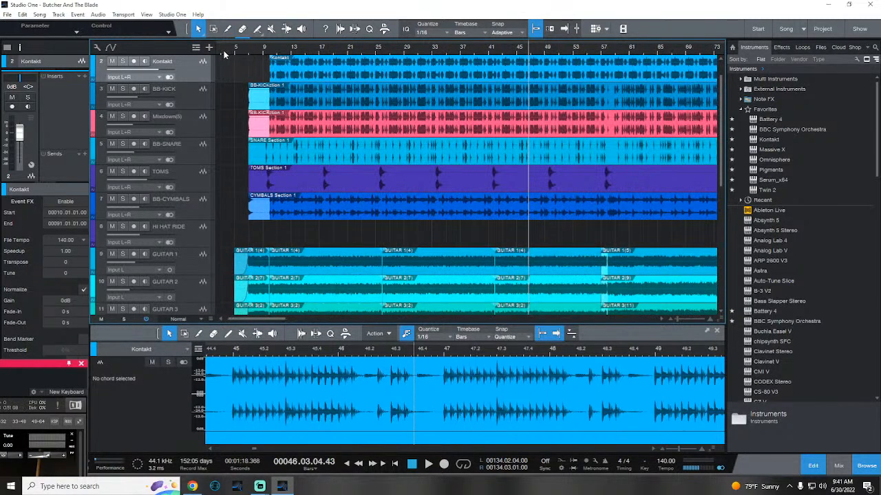
scroll(262, 83, down, 6)
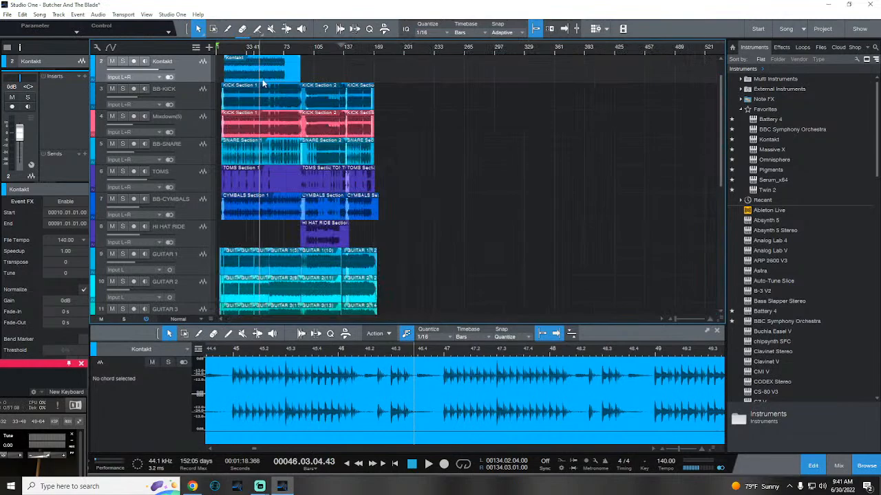
Step: Erase the audio event on the Kontakt audio track and remove that emptied track
click(242, 29)
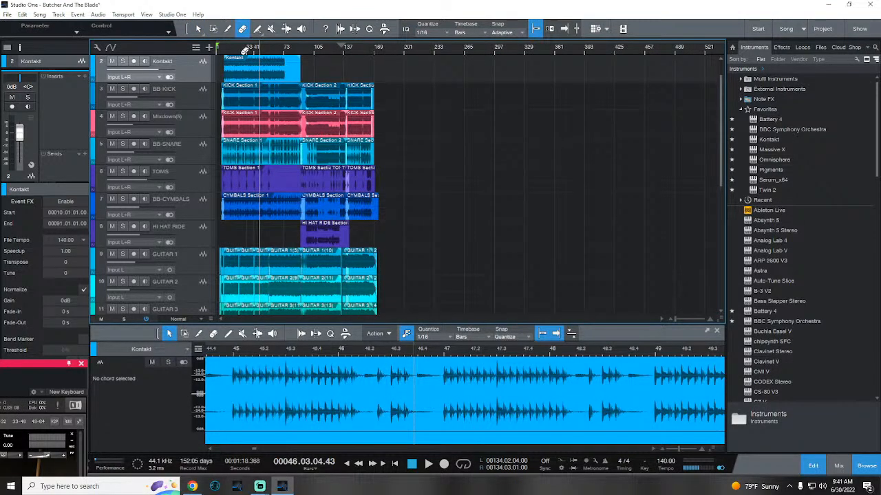
click(247, 64)
scroll(227, 46, up, 5)
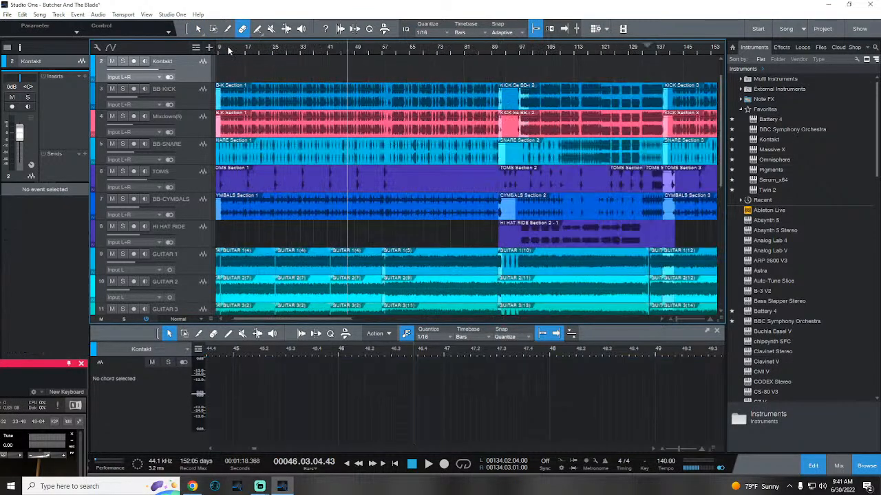
key(shift+t)
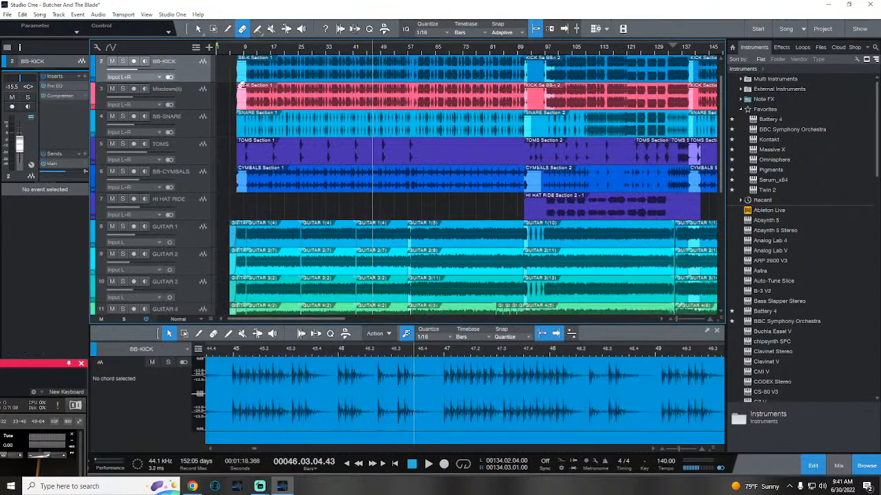
scroll(296, 95, up, 1)
Step: Solo the drum tracks from BB-KICK to HI HAT RIDE
click(282, 67)
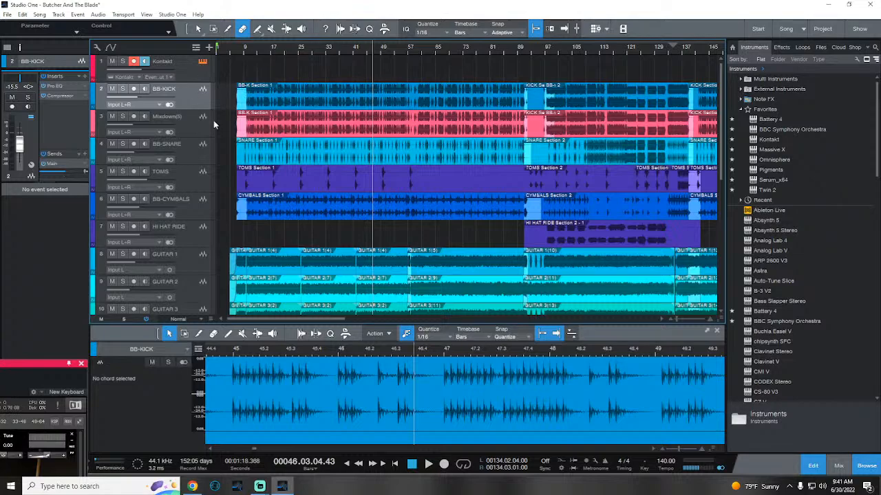
click(123, 89)
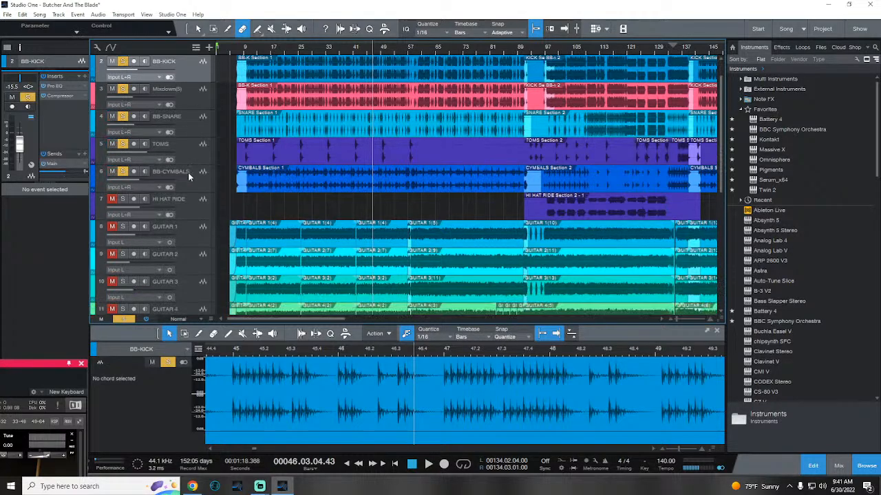
scroll(150, 174, down, 3)
scroll(197, 183, down, 1)
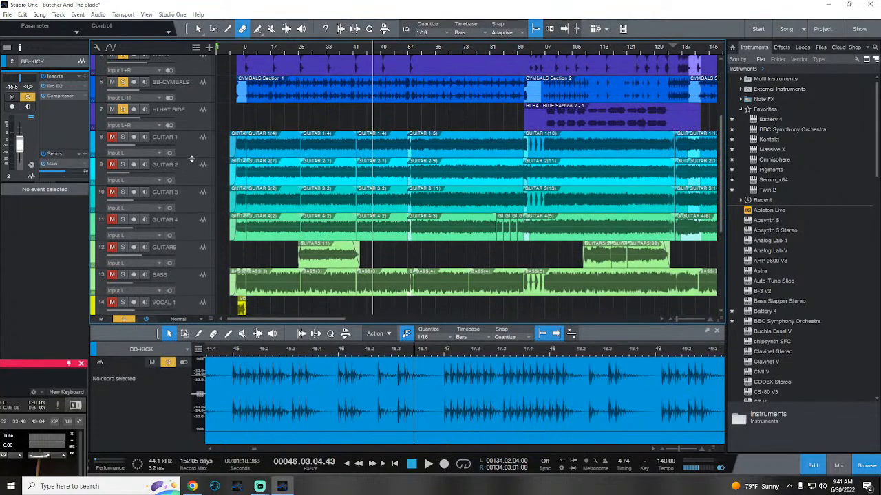
Step: Solo the guitar tracks one after another down to GUITAR 4
click(190, 156)
click(190, 174)
click(189, 201)
click(188, 219)
scroll(189, 219, down, 2)
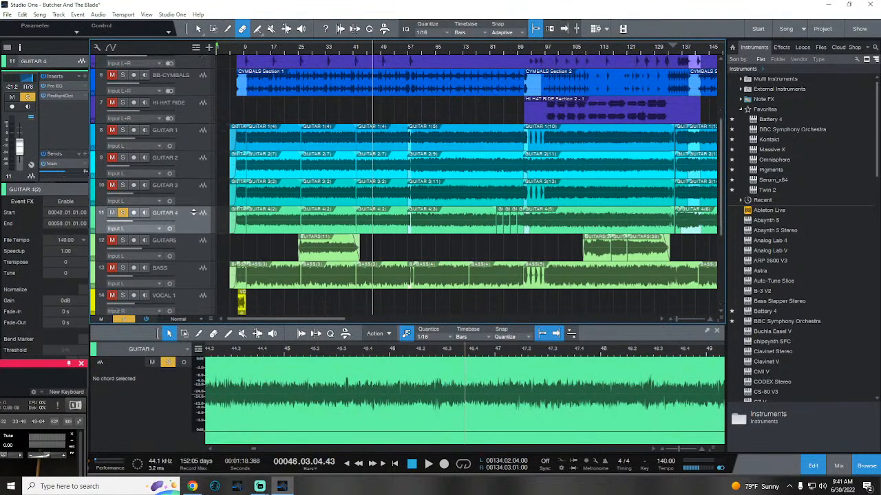
Step: Solo the BASS, VOCAL 1 and VOCAL 2 tracks, and clear all solos
click(192, 216)
click(193, 250)
scroll(337, 126, down, 5)
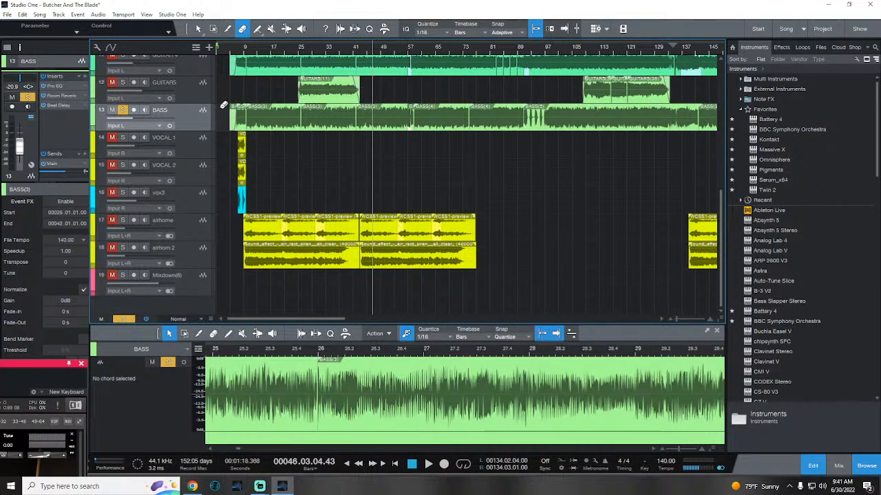
click(112, 138)
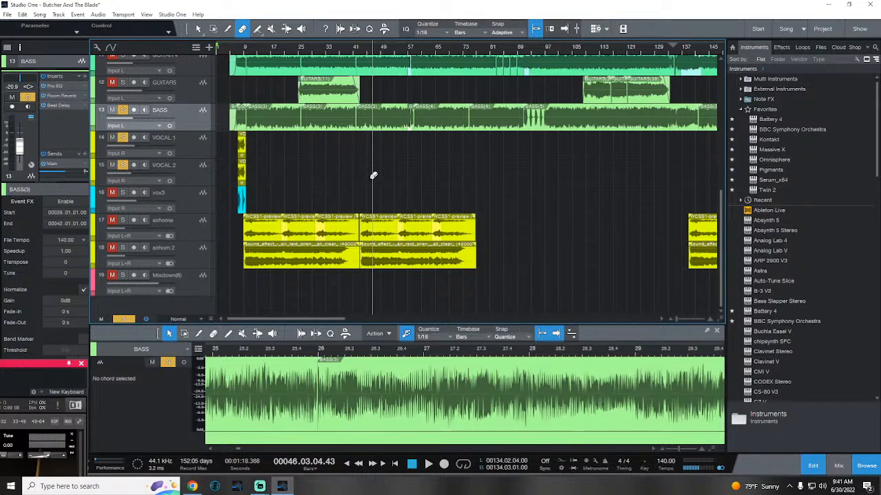
scroll(385, 172, up, 10)
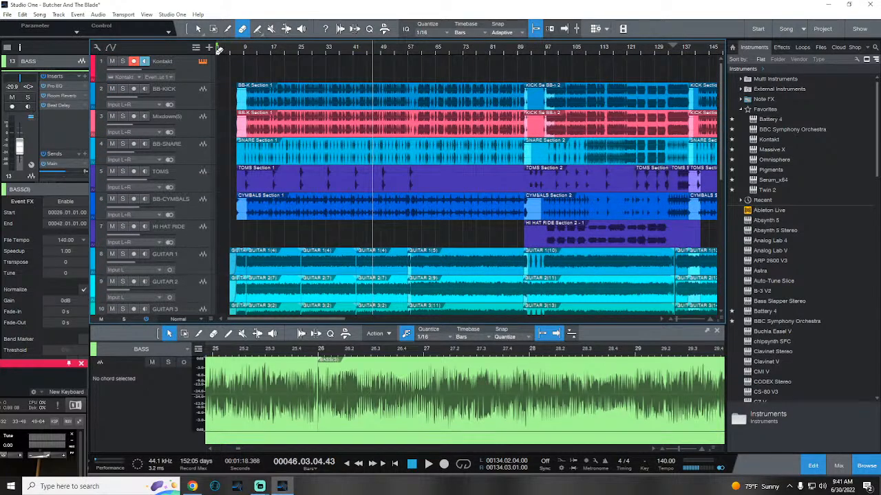
Step: Set the playback start at bar 7 and play the full mix while reviewing the tracks
mouse_move(219, 52)
mouse_down()
mouse_move(236, 52)
mouse_move(275, 78)
mouse_up()
click(198, 29)
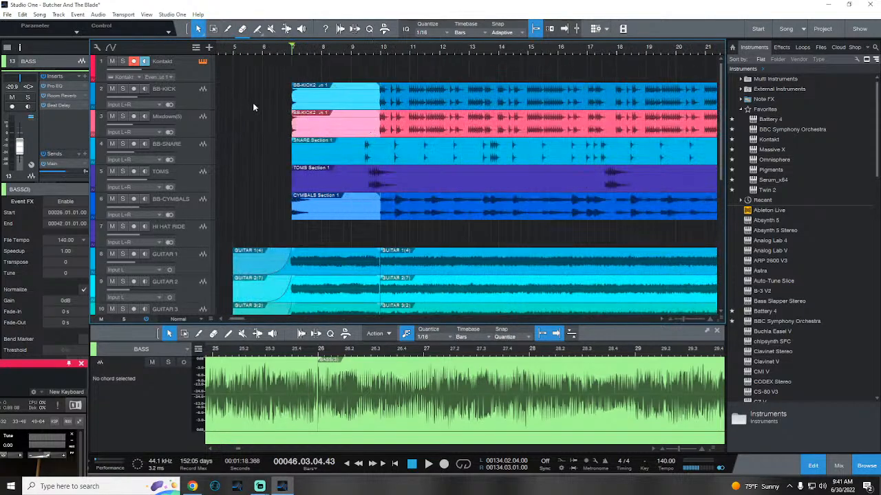
key(space)
scroll(308, 48, down, 2)
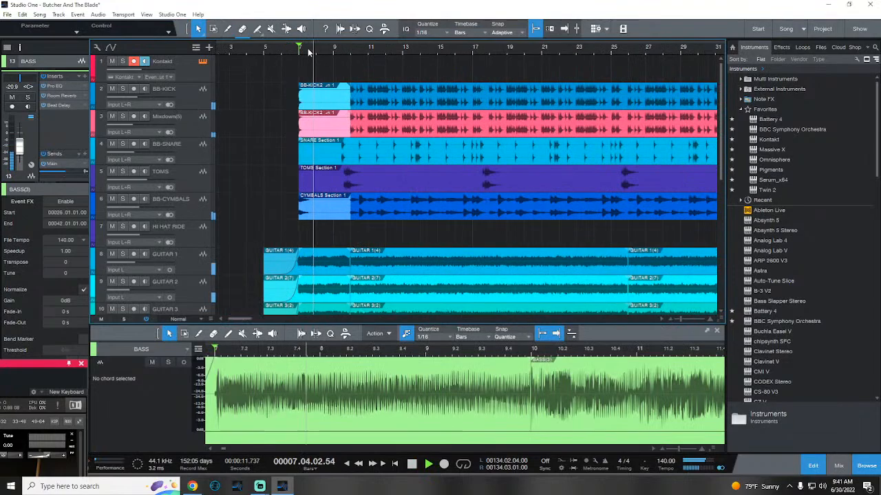
scroll(280, 113, down, 2)
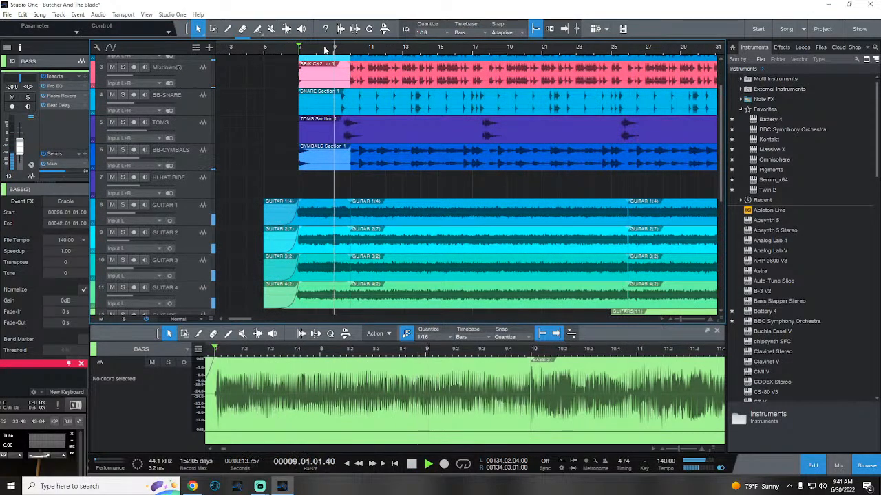
scroll(326, 50, down, 3)
scroll(289, 107, up, 2)
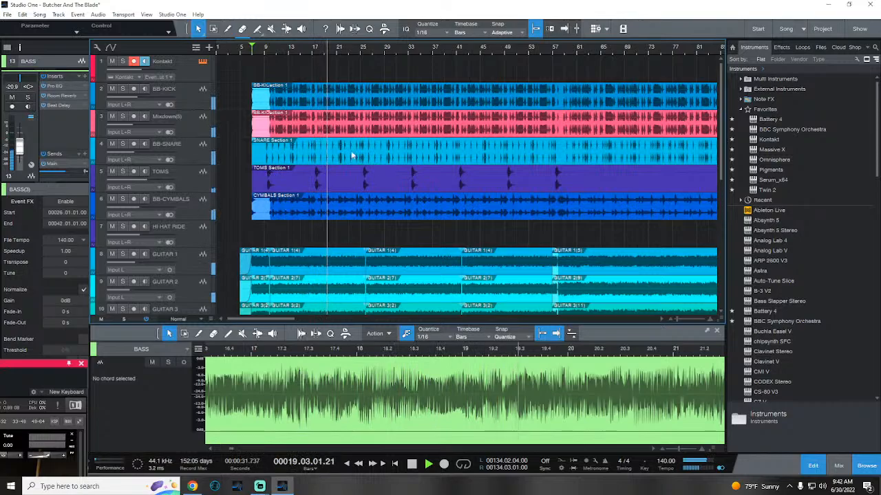
scroll(388, 145, down, 5)
Step: Switch to Streamlabs Desktop, move the Webcam source above Display Capture, and return to Studio One
mouse_move(259, 487)
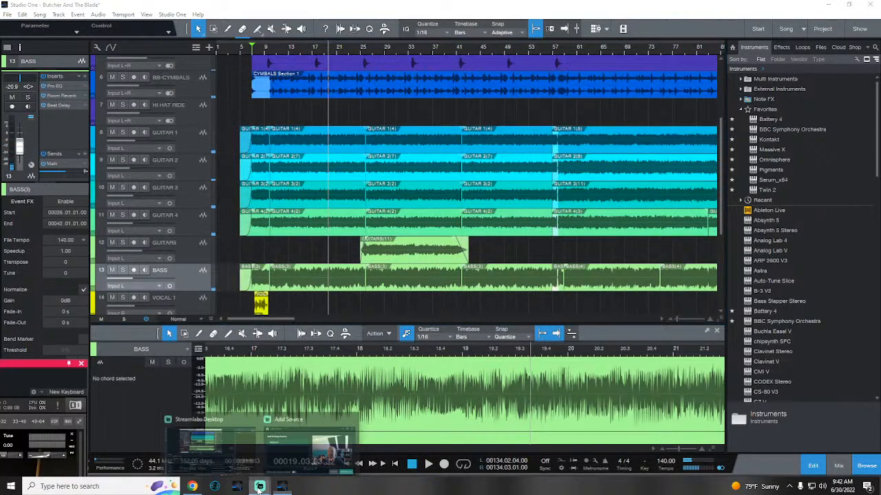
click(219, 451)
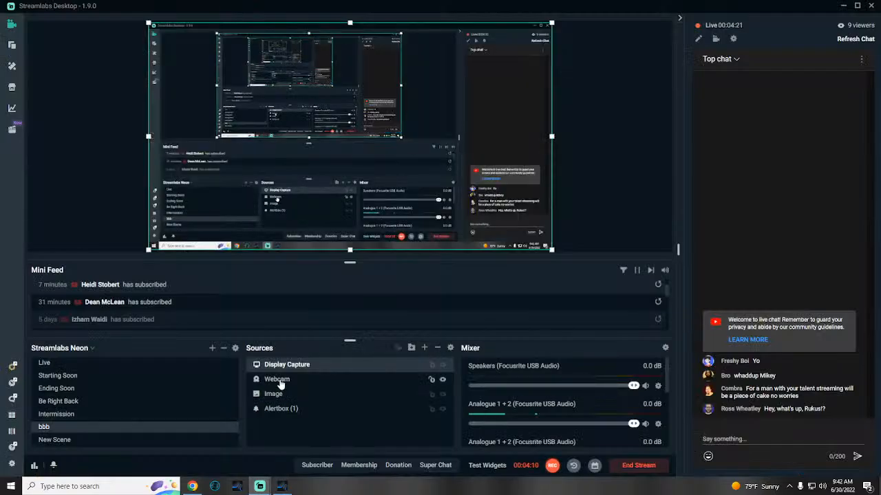
drag(280, 385, 279, 366)
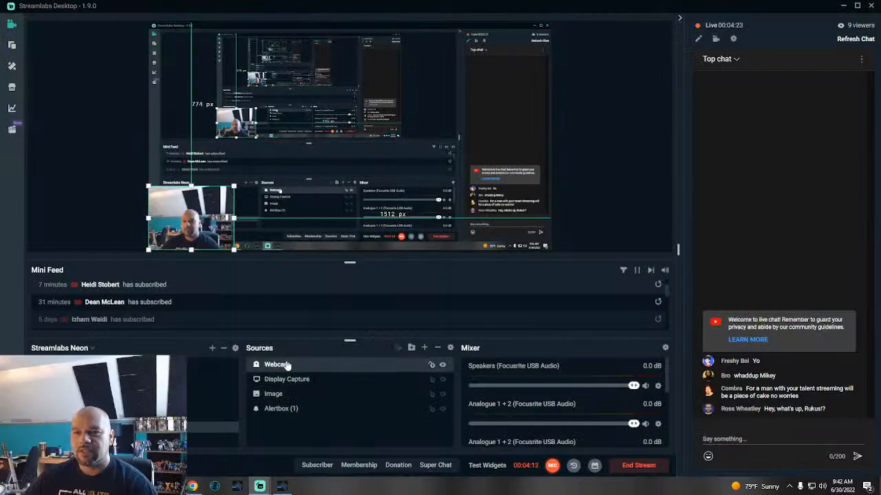
click(281, 487)
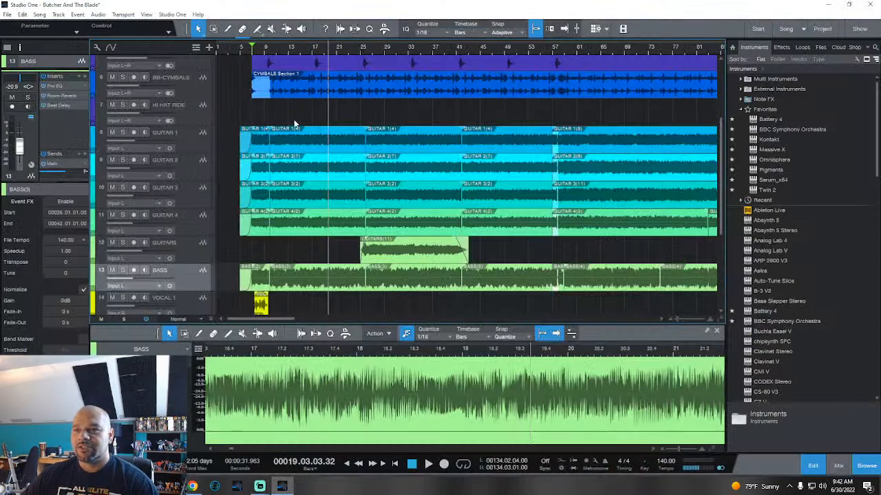
Step: Solo the two airhorn tracks, play them from bar 7, and clear their solos
scroll(292, 171, down, 10)
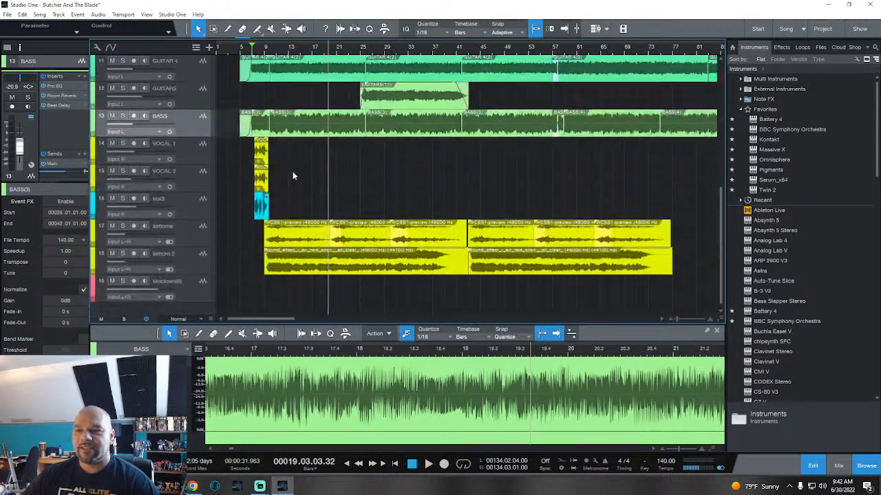
click(123, 220)
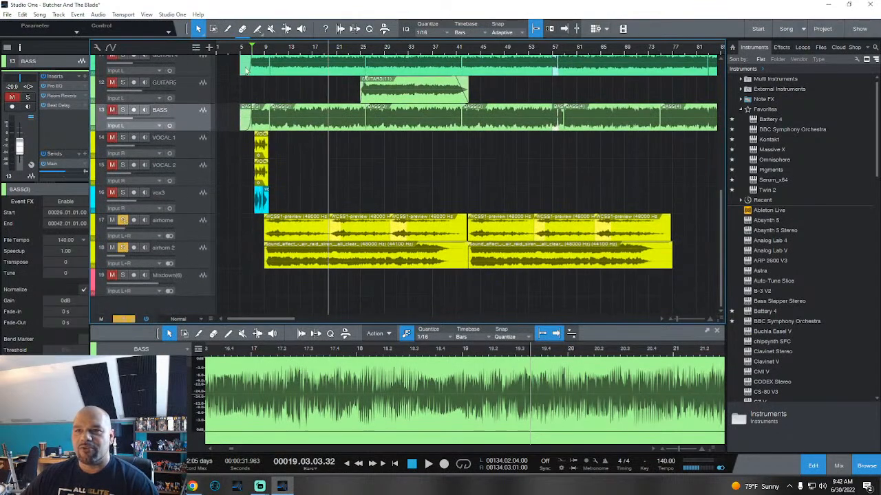
key(space)
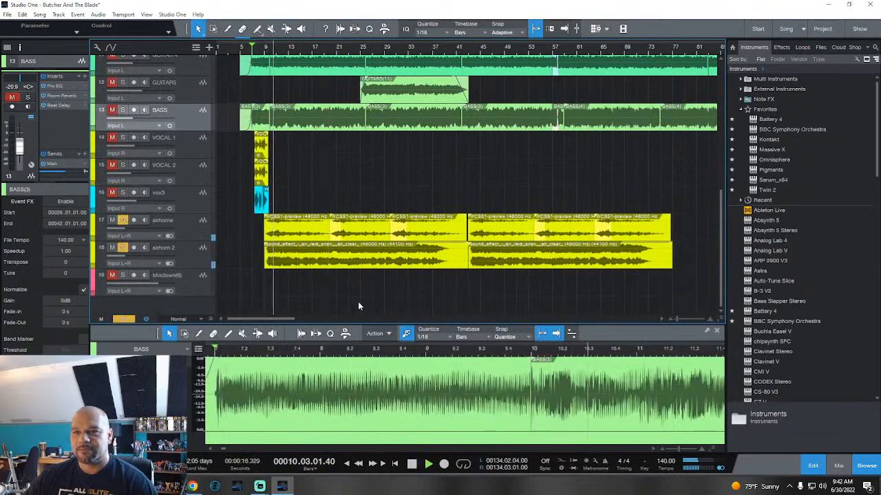
click(123, 221)
key(space)
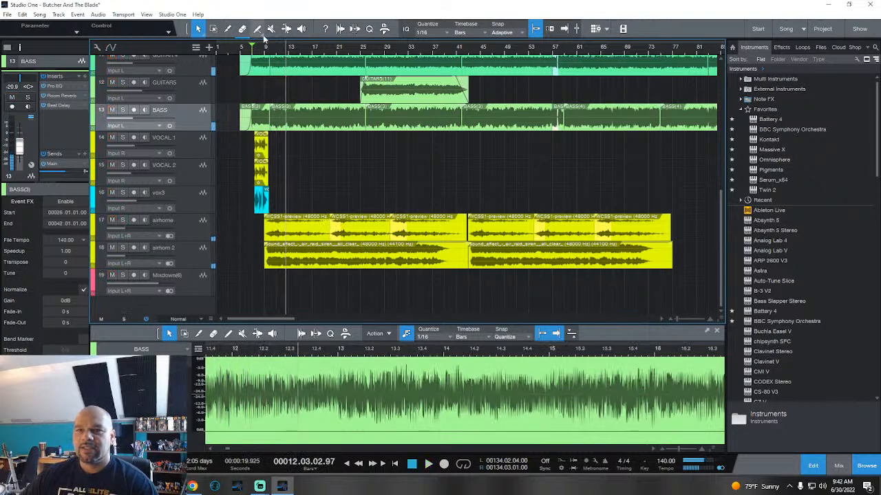
Step: Solo VOCAL 1, VOCAL 2 and vox3 and play the vocals from bar 7
click(122, 137)
click(122, 165)
click(122, 193)
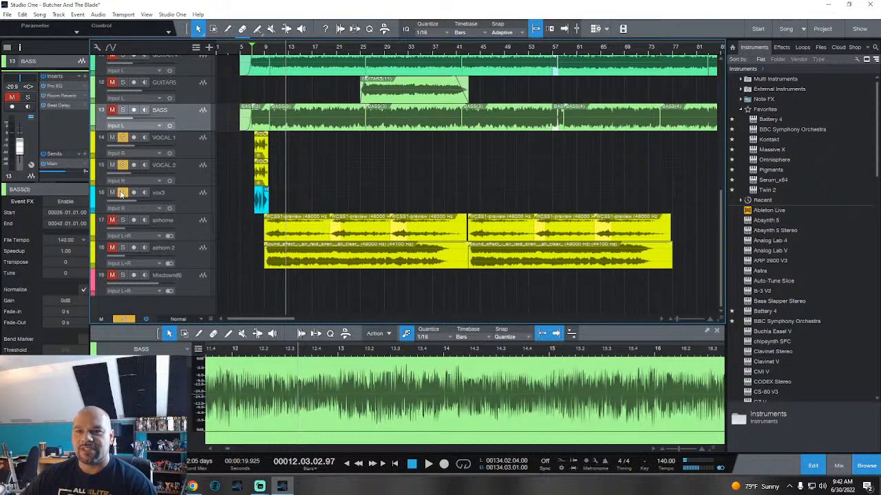
key(comma)
key(space)
click(254, 49)
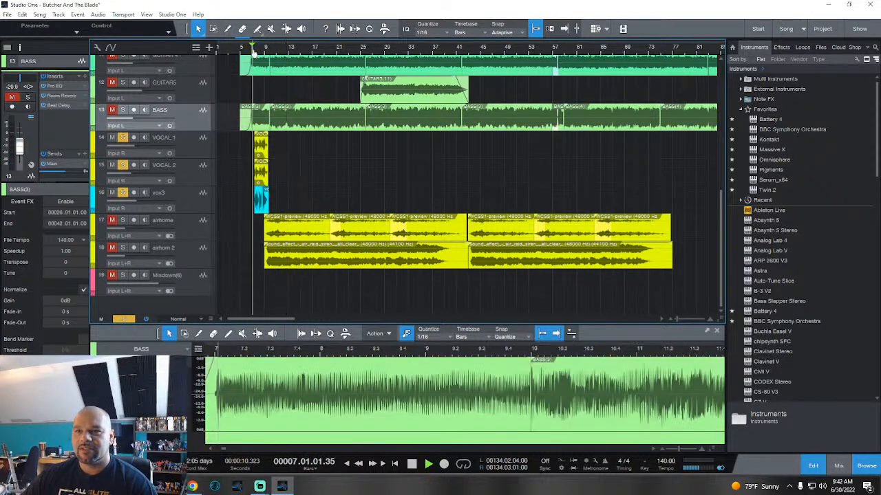
scroll(257, 49, up, 2)
scroll(258, 50, up, 2)
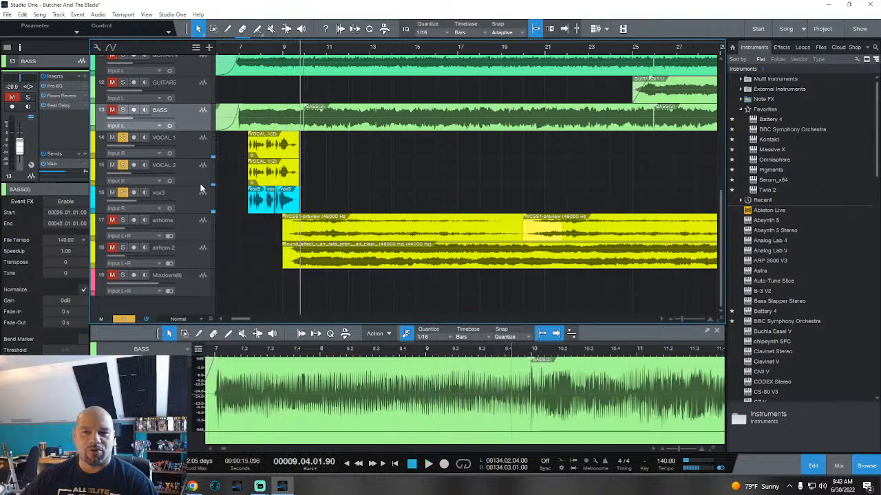
Step: Keep only vox3 soloed and play it from the start of its first clip
click(190, 203)
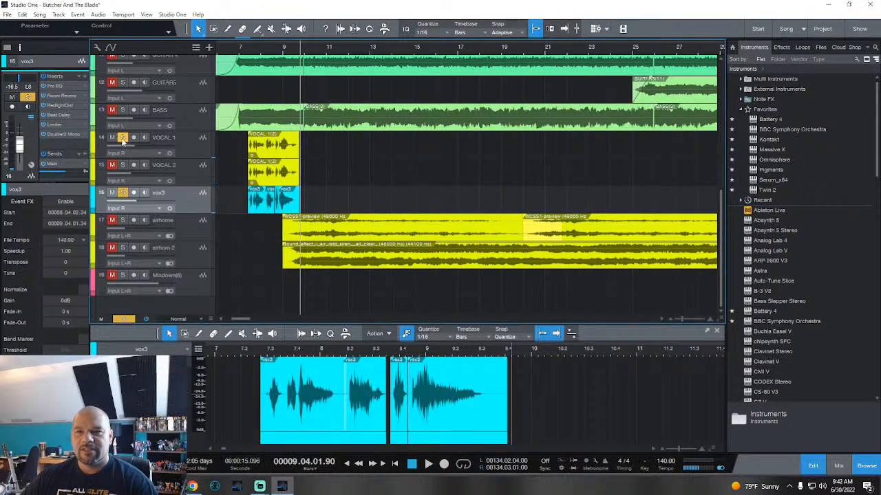
scroll(236, 57, up, 4)
key(space)
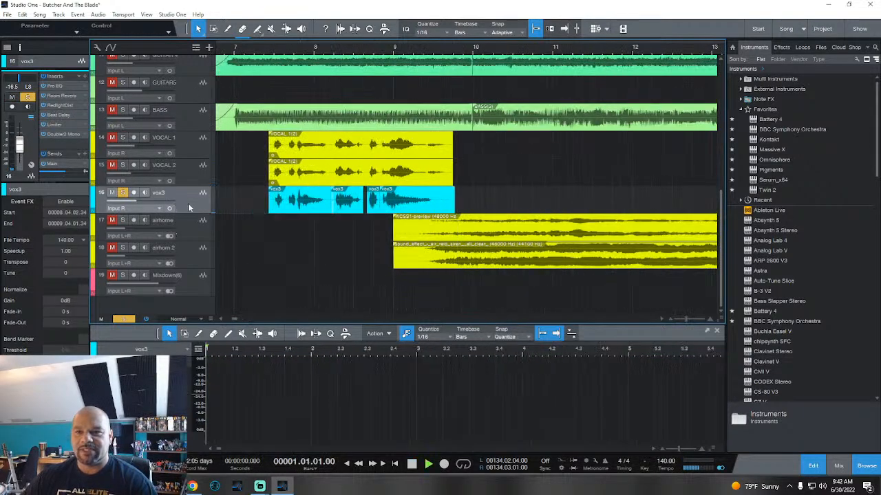
click(122, 180)
click(123, 167)
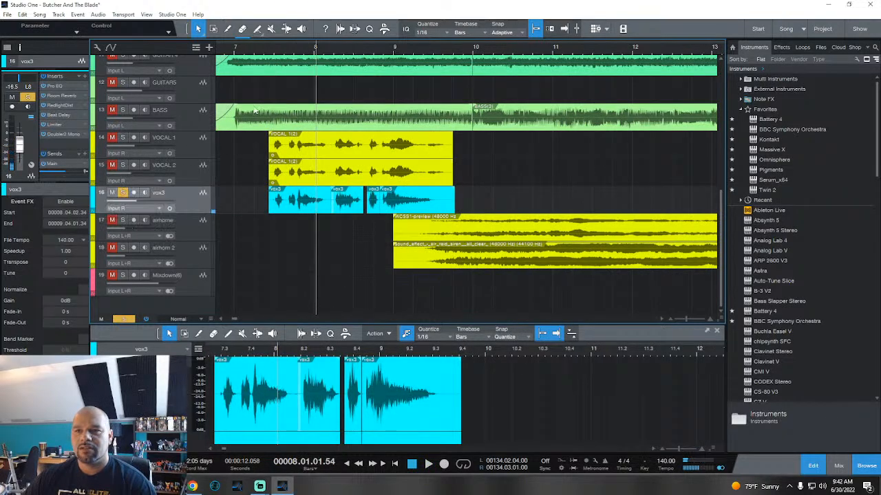
key(space)
click(268, 50)
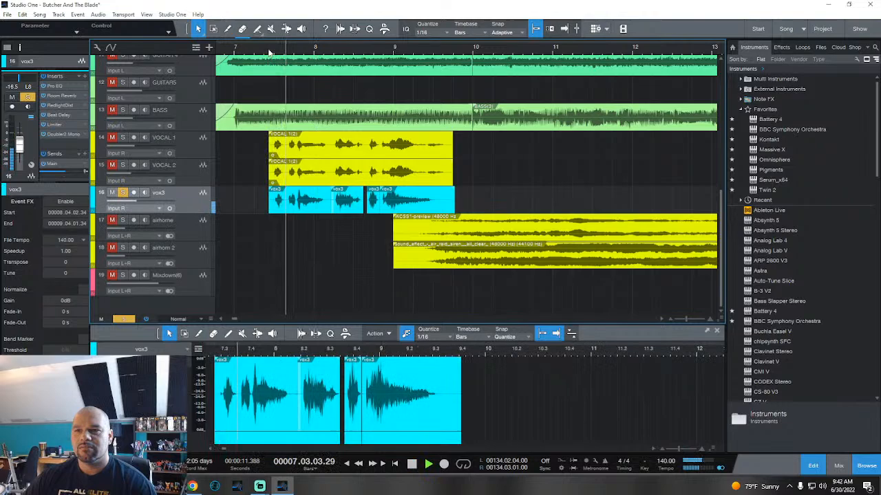
Step: Solo VOCAL 2 instead of vox3 during playback, and clear the solo once it has been heard
click(123, 165)
click(122, 193)
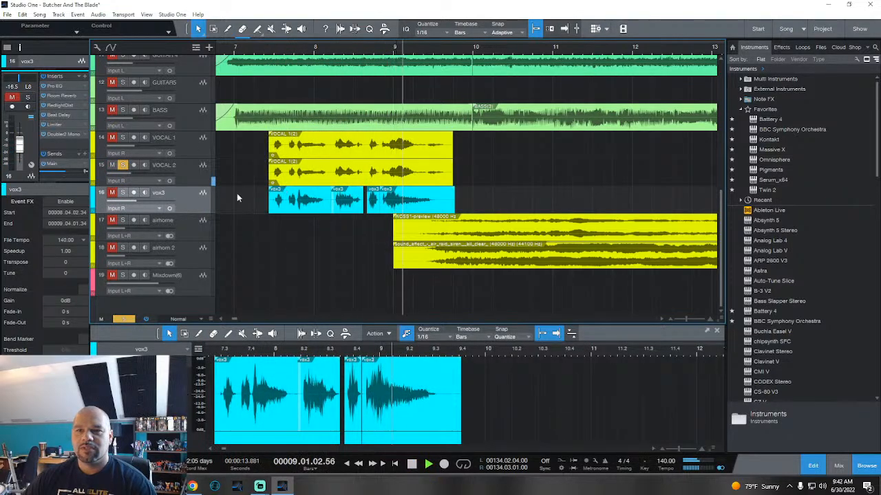
click(123, 166)
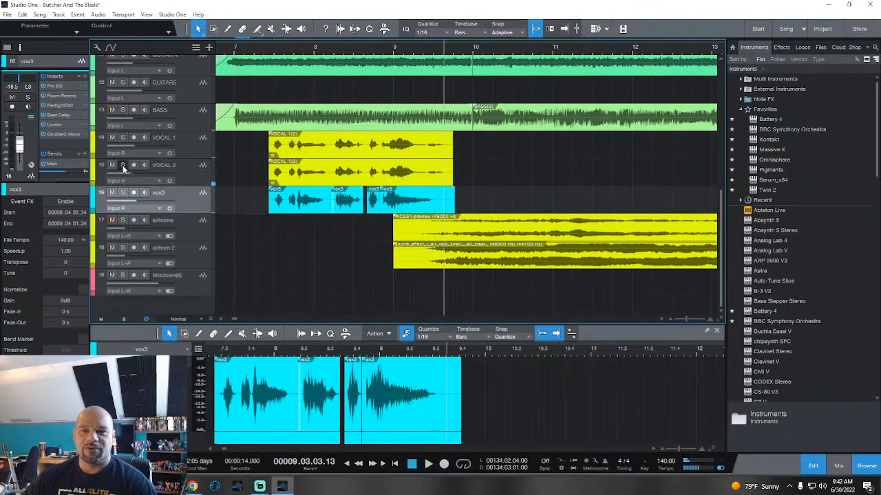
scroll(260, 193, up, 10)
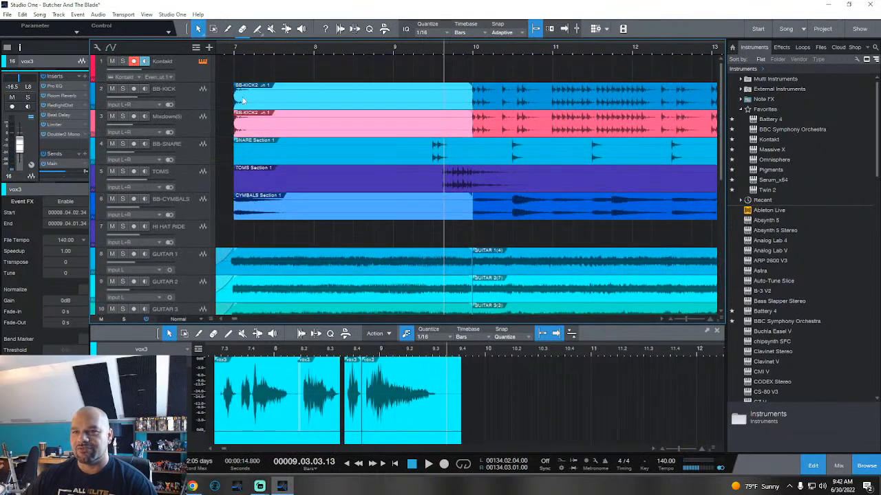
Step: Show the tempo track above the arrangement, with the playback start placed at bar 7
scroll(244, 82, down, 3)
scroll(238, 53, down, 4)
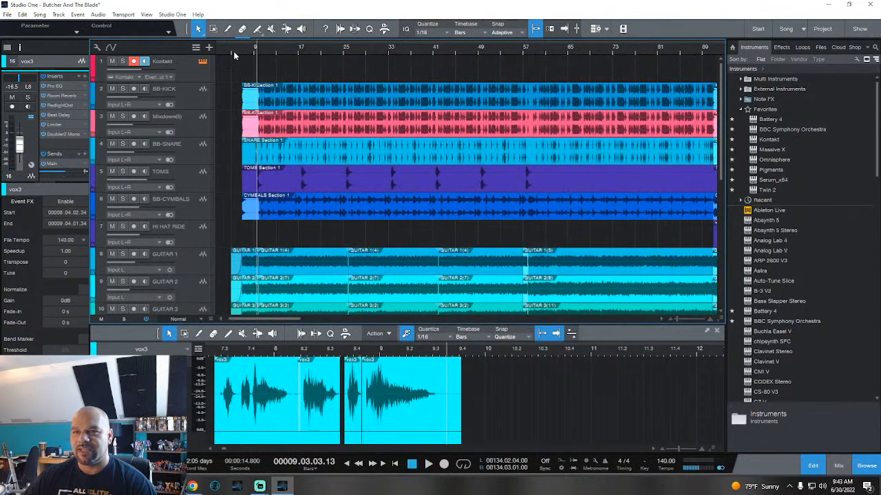
drag(229, 52, 292, 52)
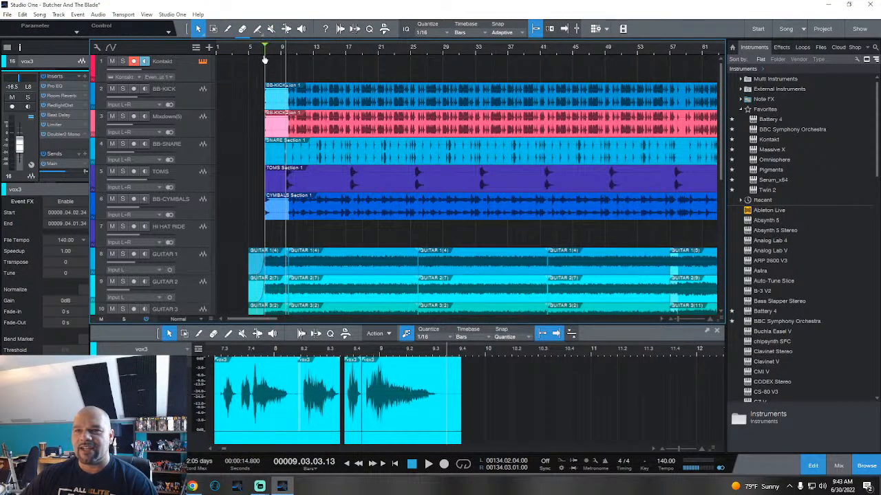
click(196, 47)
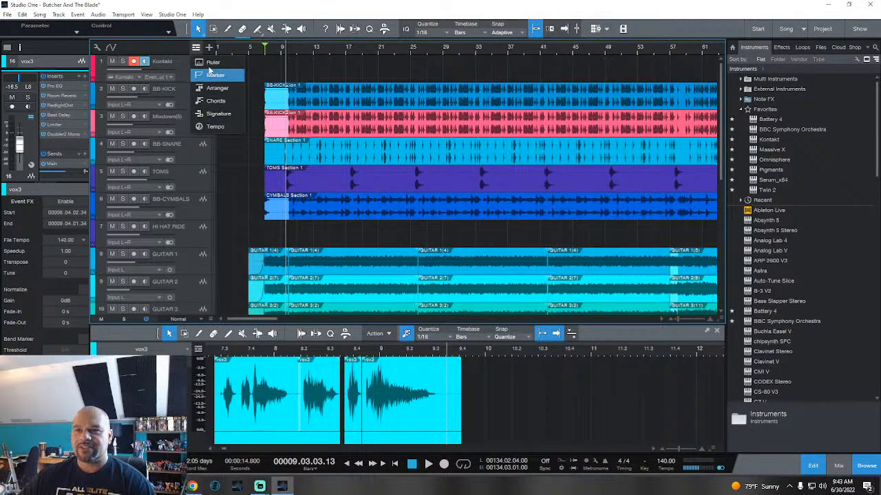
click(216, 126)
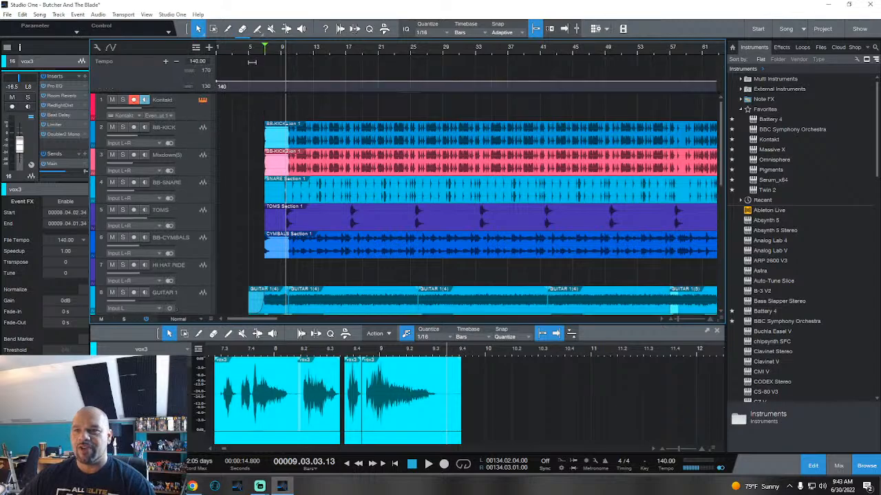
scroll(258, 54, down, 5)
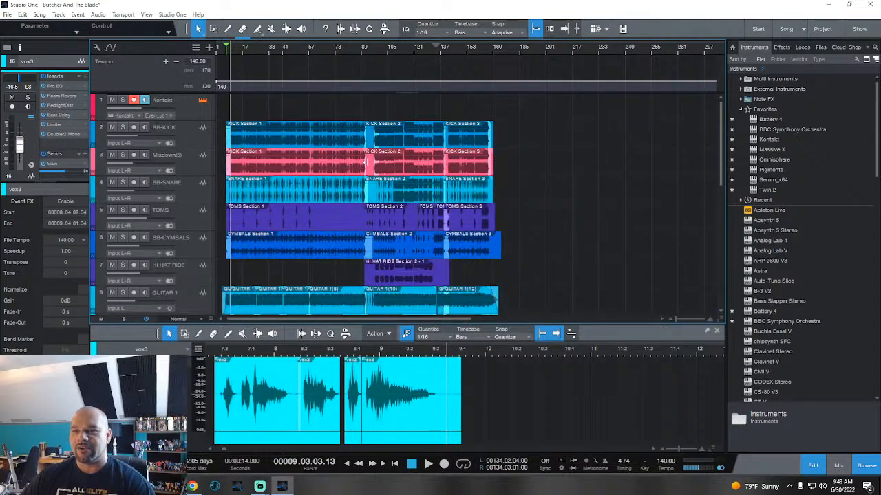
scroll(299, 194, down, 1)
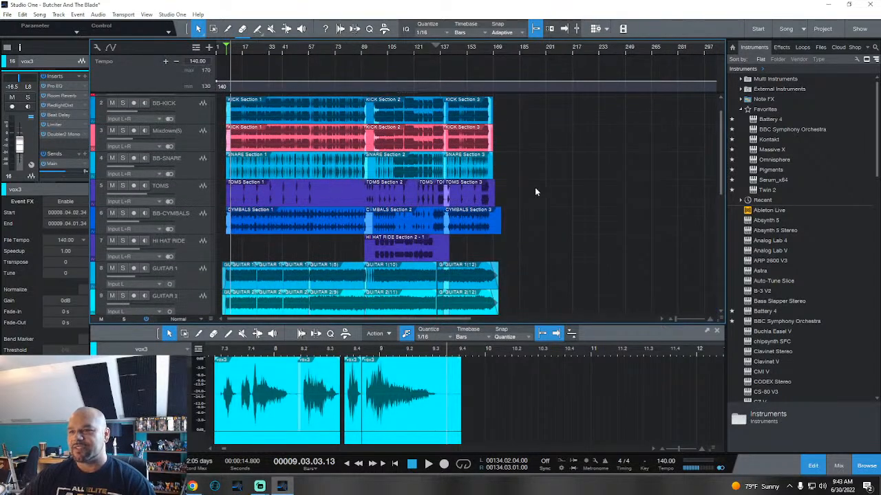
Step: Play from bar 10, soloing BB-KICK, Mixdown(5), BB-SNARE, TOMS and BB-CYMBALS during playback, and stop once the drums have been heard
scroll(230, 56, up, 5)
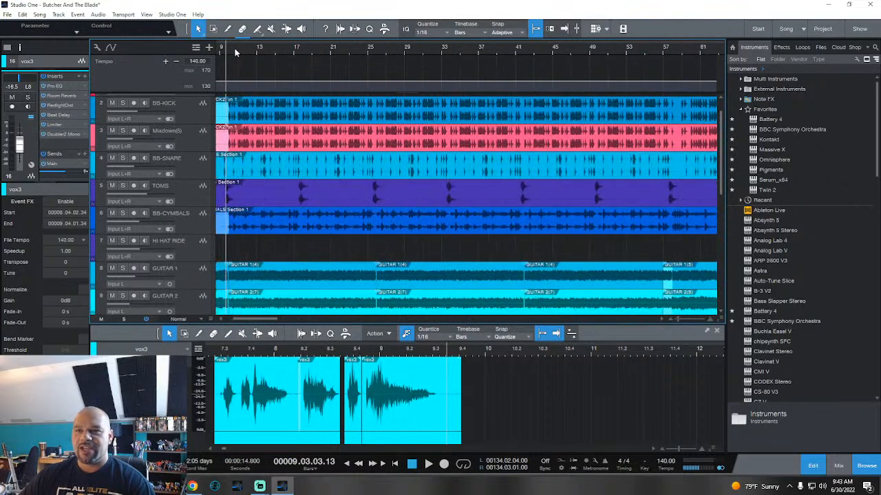
drag(235, 51, 334, 50)
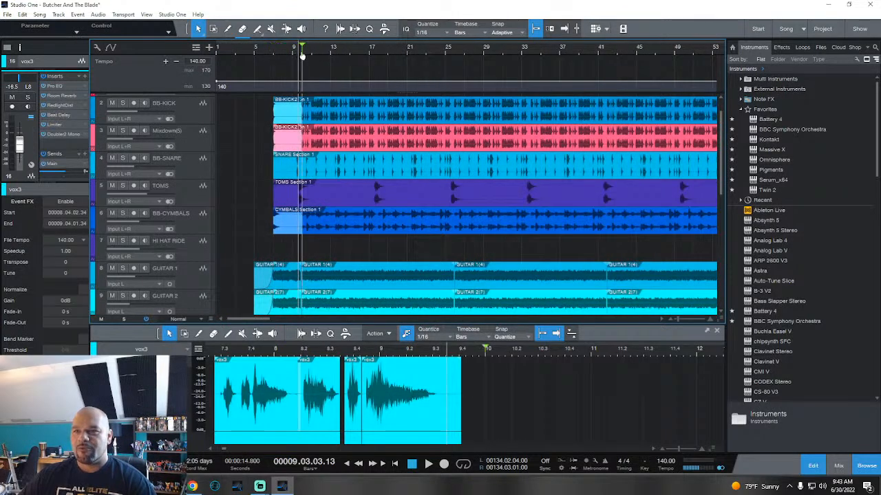
key(space)
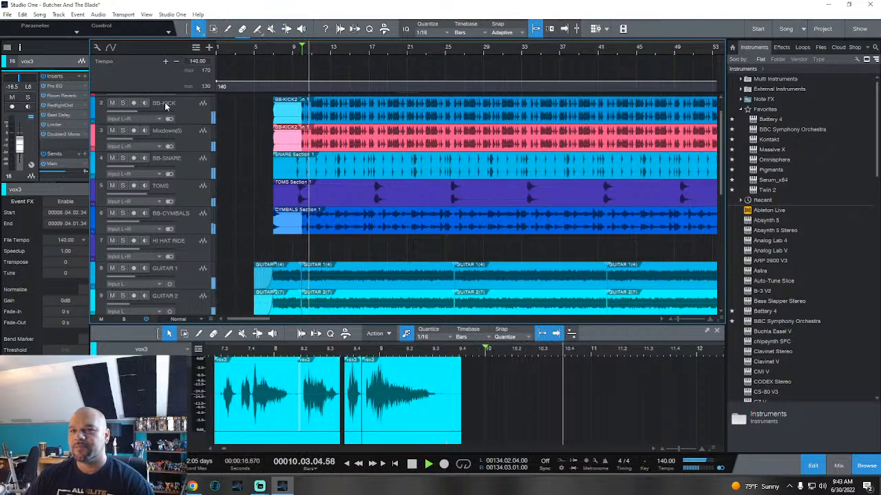
click(122, 102)
click(123, 131)
click(123, 157)
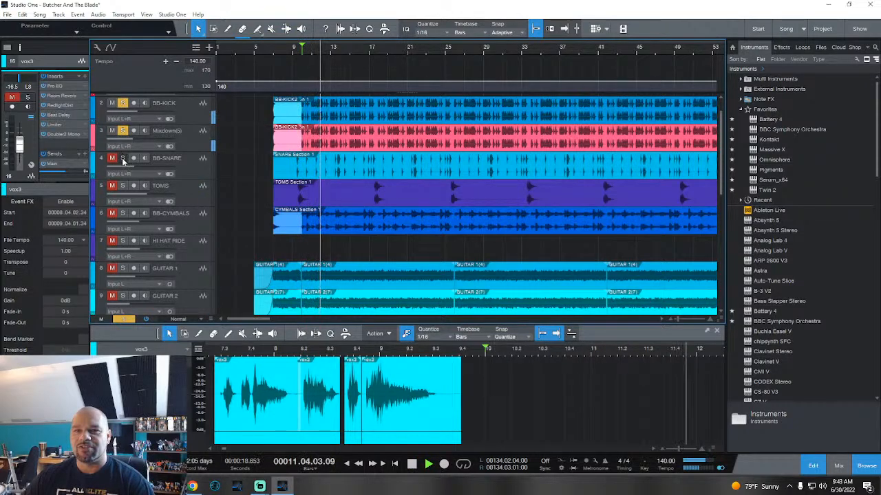
click(122, 185)
click(123, 213)
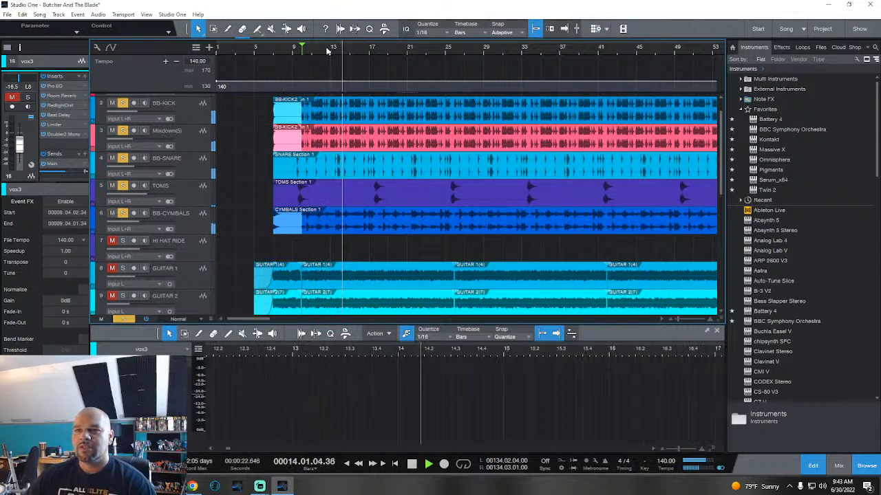
scroll(327, 52, down, 5)
key(space)
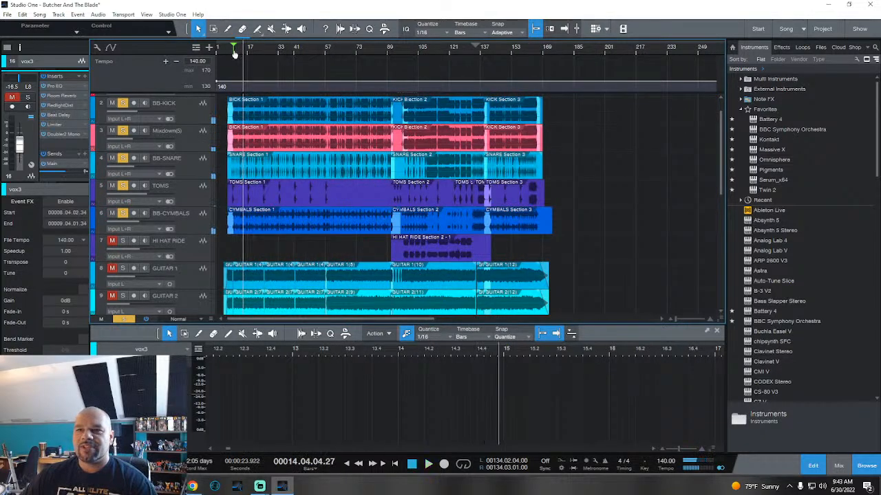
Step: Play the soloed drum tracks from bar 57 and again from bar 59
scroll(323, 53, up, 5)
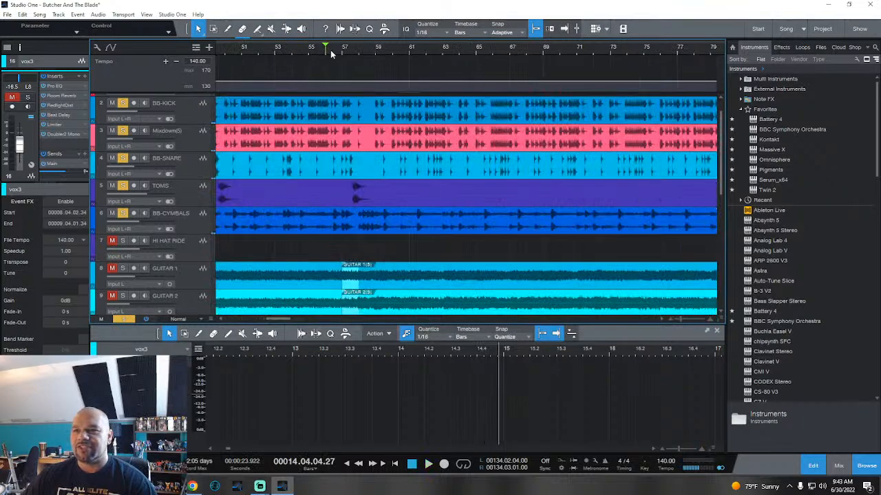
click(343, 50)
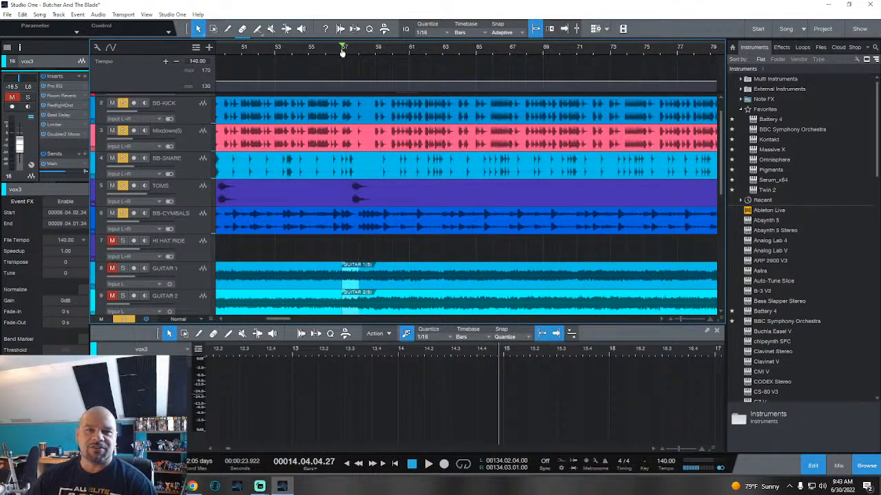
key(space)
scroll(322, 51, down, 5)
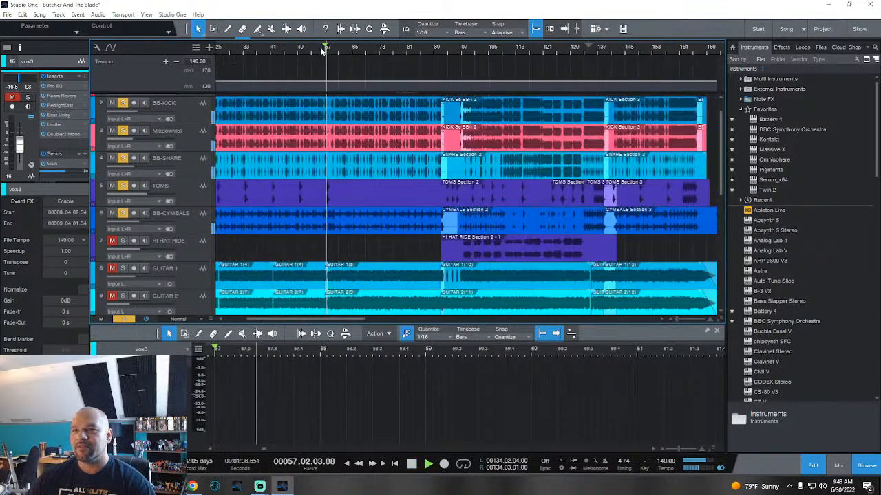
scroll(328, 51, up, 5)
scroll(329, 52, up, 3)
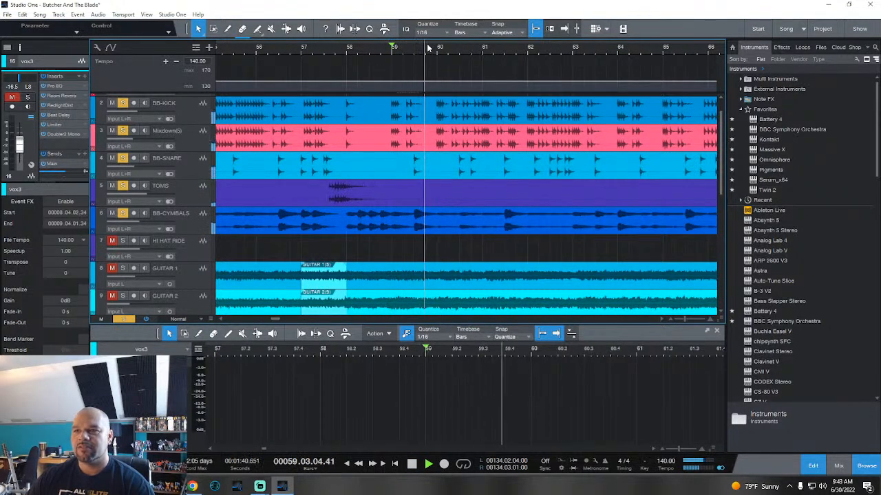
scroll(428, 51, down, 2)
scroll(430, 50, down, 1)
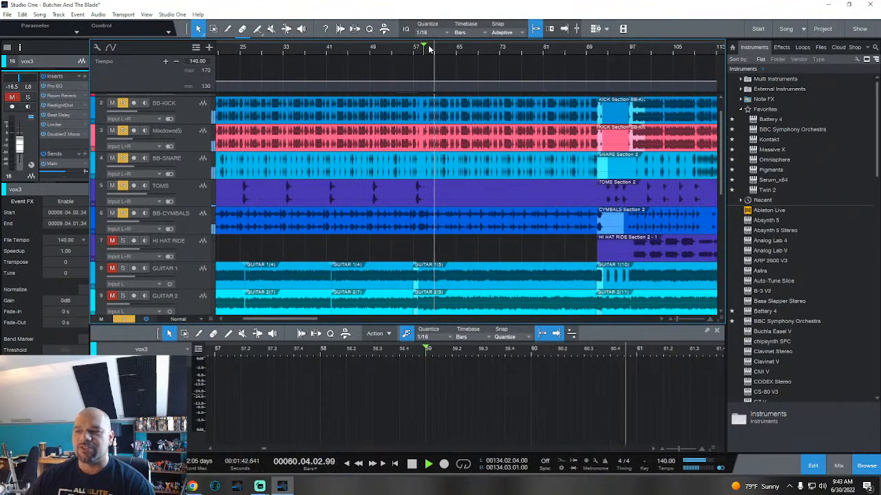
scroll(429, 49, down, 1)
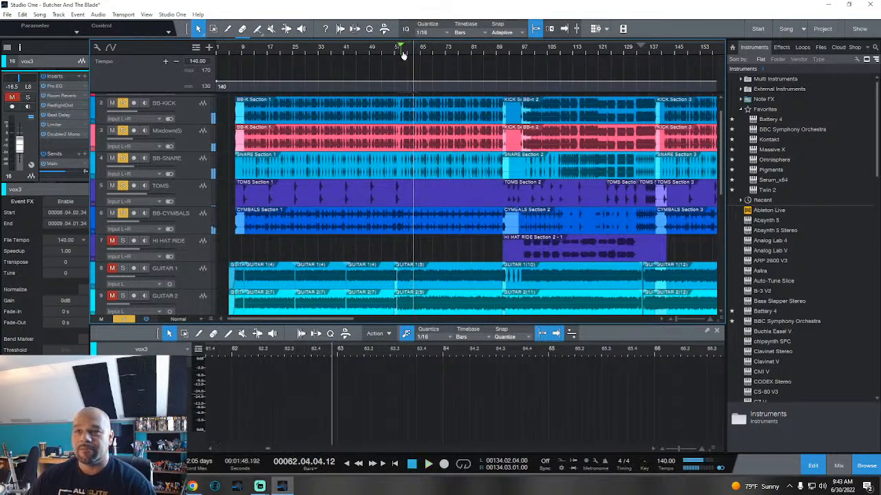
Step: Set the playback start to bar 91, where section 2 begins, and reduce the tempo track to its smallest height
scroll(515, 53, up, 3)
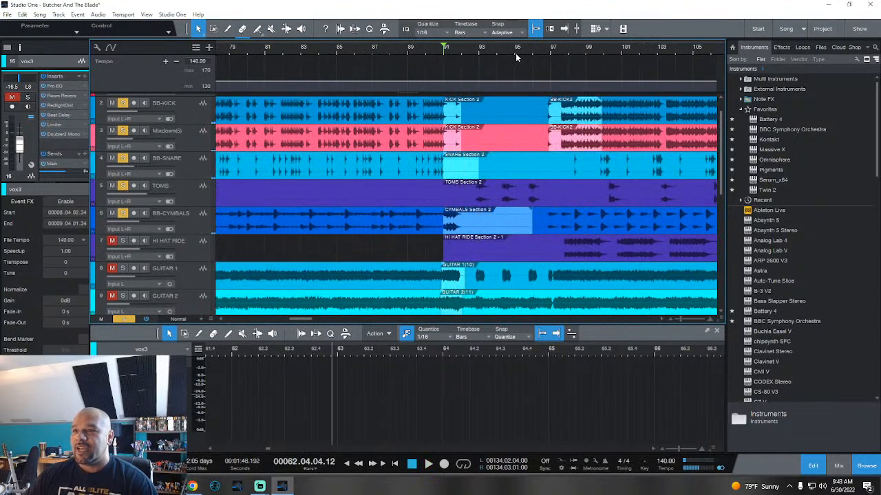
scroll(508, 43, down, 3)
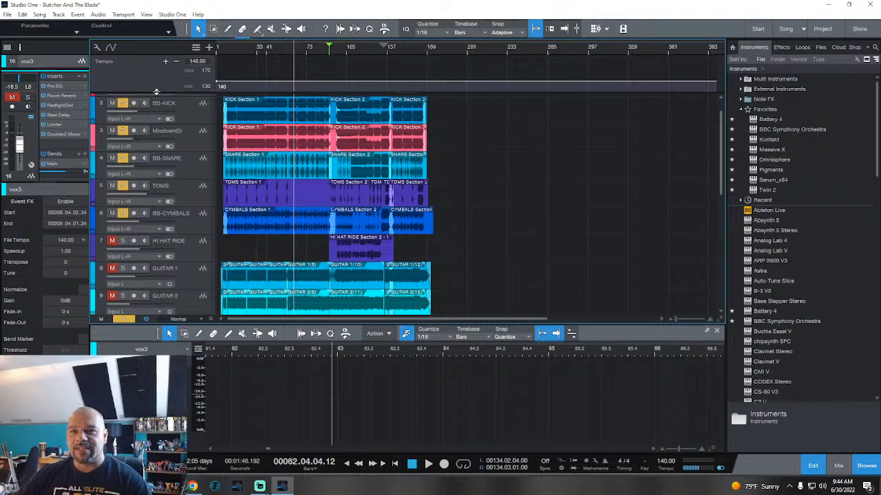
drag(156, 94, 157, 67)
drag(258, 45, 256, 53)
scroll(257, 53, up, 4)
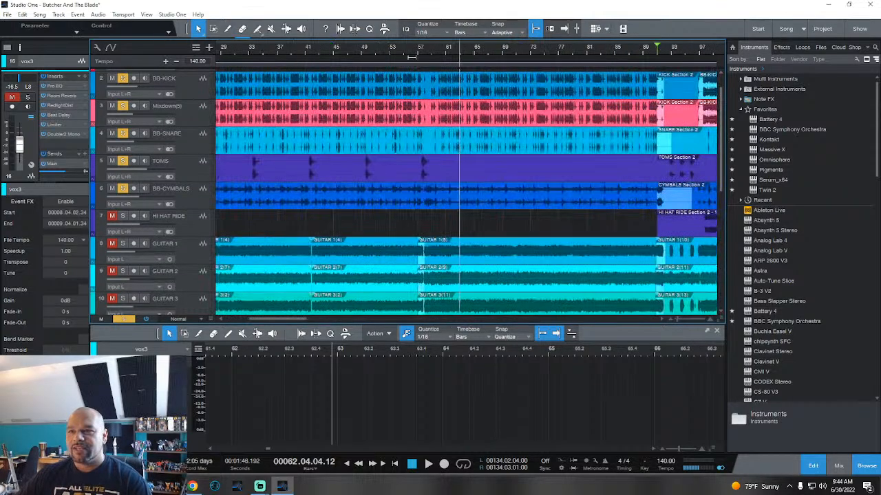
scroll(412, 57, down, 8)
scroll(234, 153, up, 1)
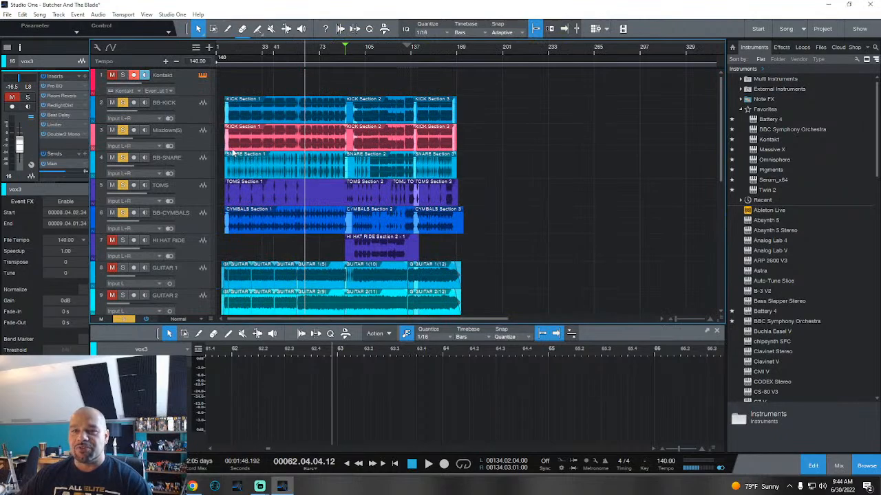
Step: Replace the existing Kontakt track with a new Kontakt instrument track at the head of the track list
click(182, 78)
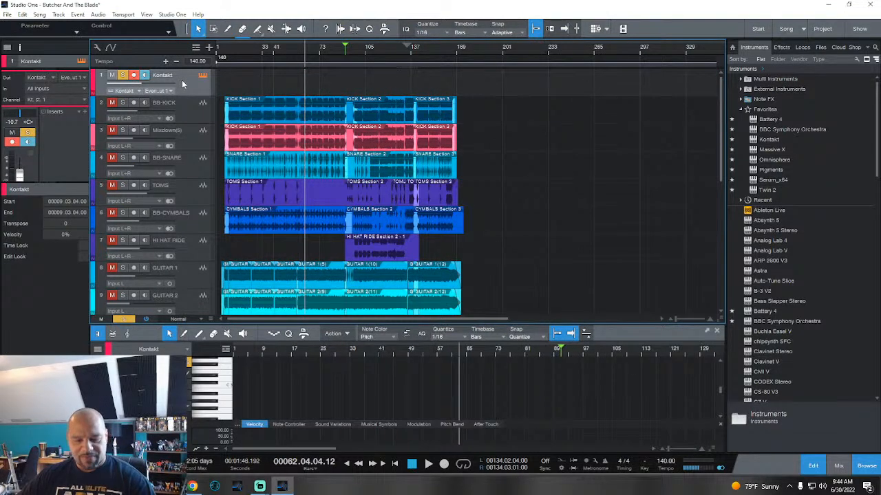
key(shift+t)
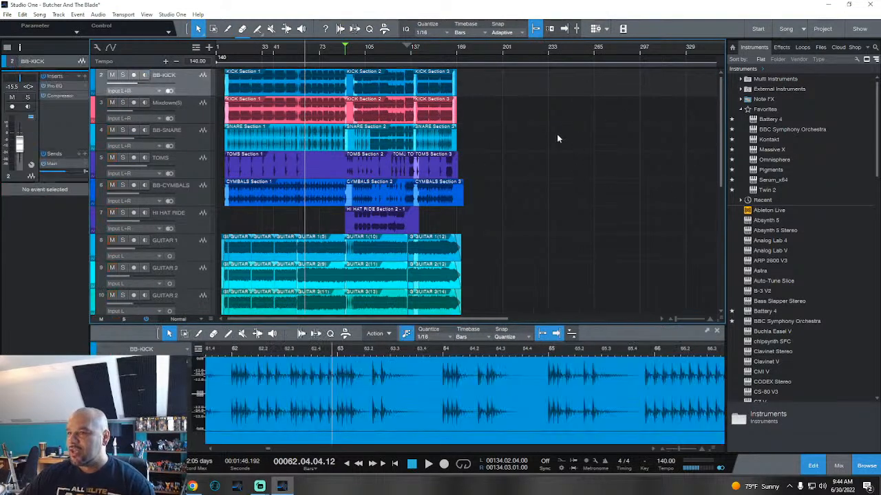
scroll(468, 197, down, 4)
scroll(457, 210, down, 2)
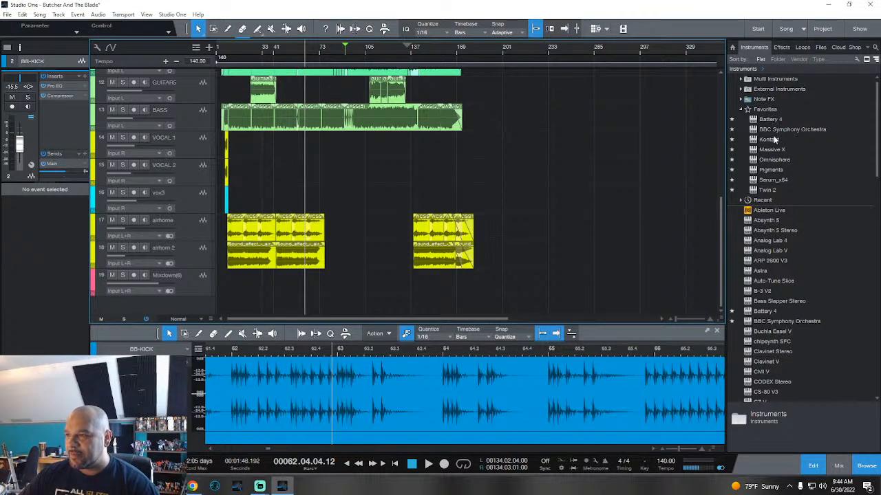
drag(774, 139, 200, 311)
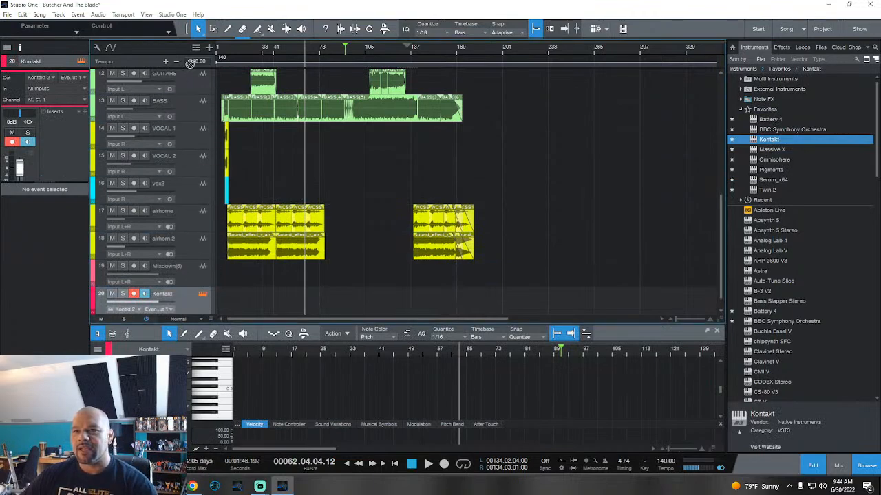
scroll(188, 128, up, 5)
drag(191, 14, 188, 76)
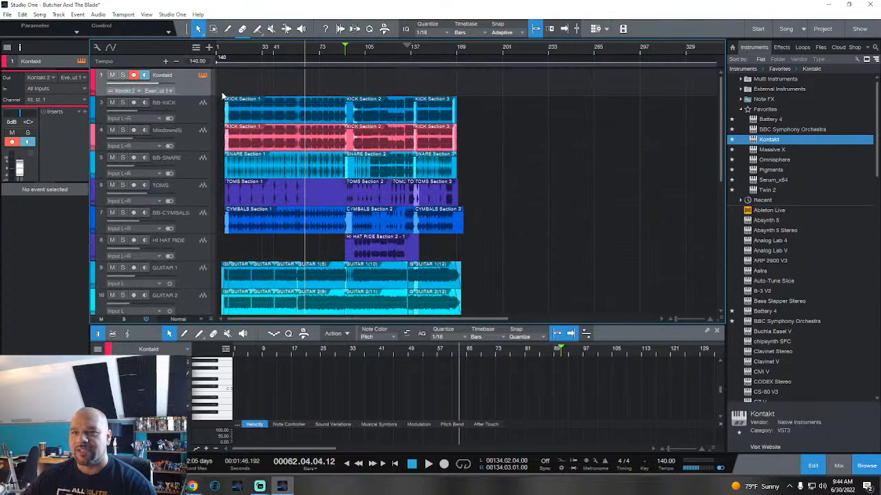
Step: Open the new track's Kontakt instance and load Gojira - Mario Duplantier.nki from the Gojira library
drag(229, 46, 372, 40)
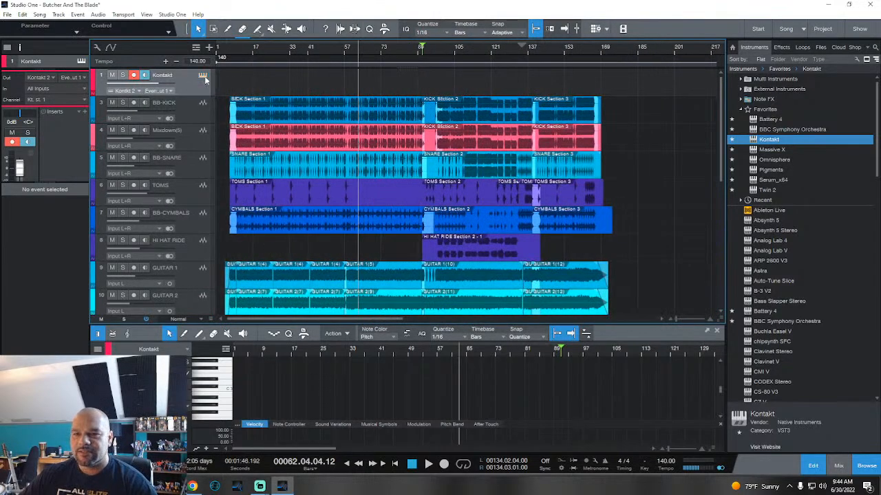
drag(124, 279, 481, 63)
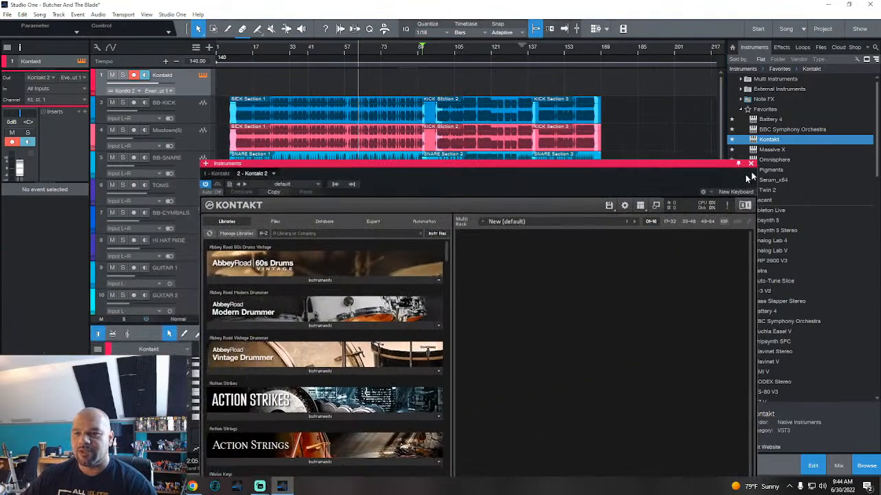
scroll(364, 239, down, 2)
scroll(364, 239, down, 6)
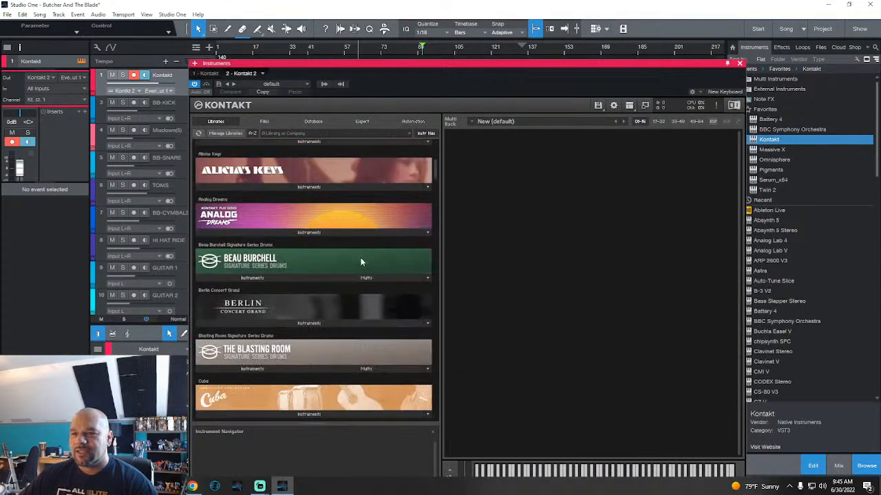
scroll(359, 273, down, 5)
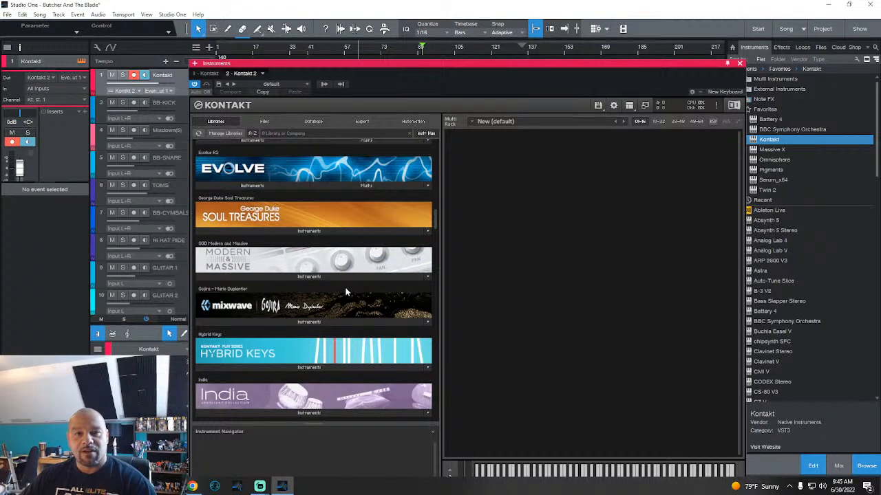
click(308, 322)
scroll(290, 303, down, 1)
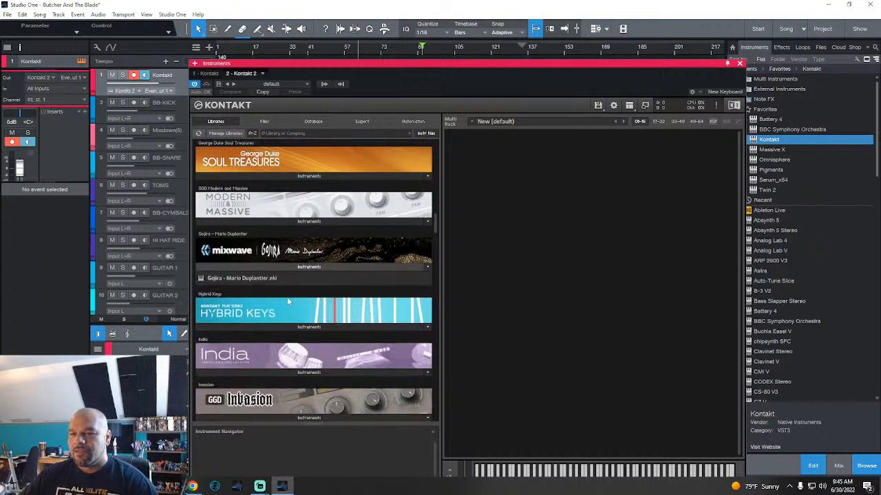
click(252, 279)
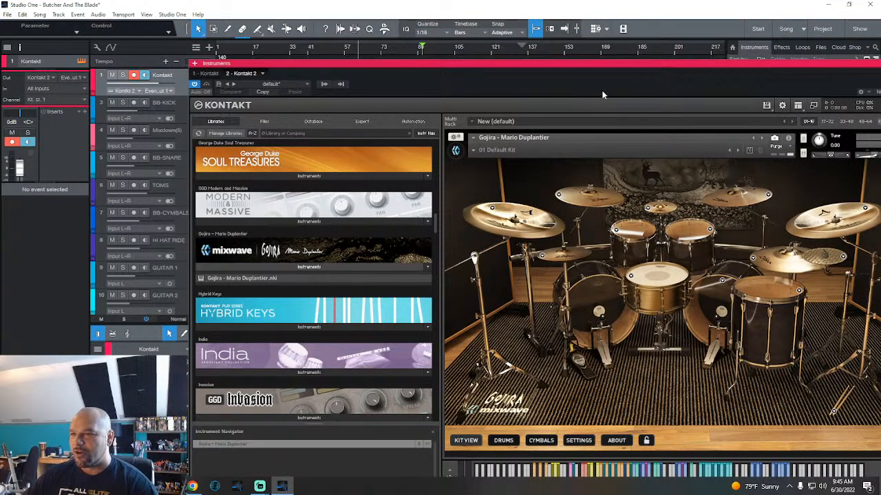
Step: Reposition the instrument window so the whole Gojira kit shows, and audition its two kick drums
drag(615, 91, 450, 67)
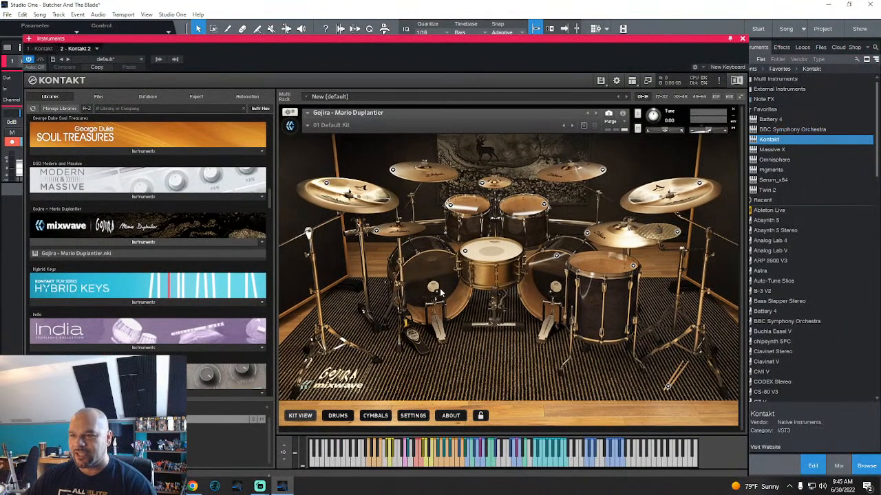
click(552, 284)
click(438, 279)
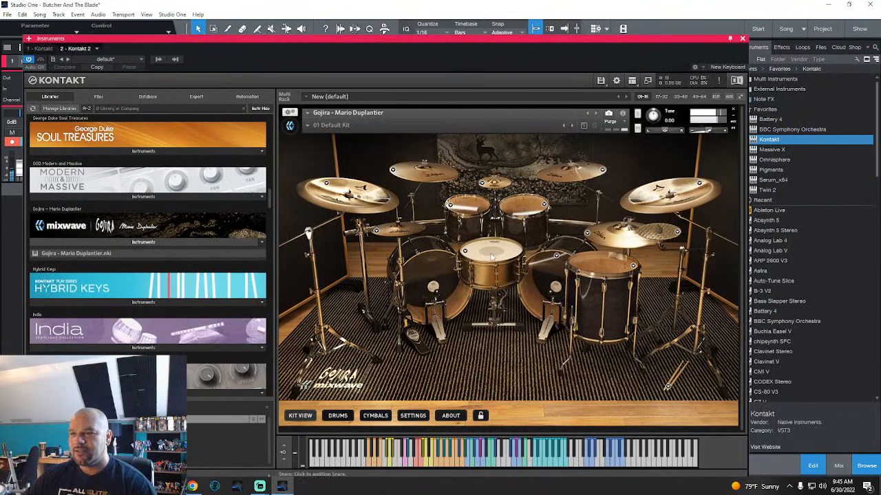
Step: Audition some of the kit's cymbals, look over its drum and cymbal mixer pages, and return to the kit view
click(666, 233)
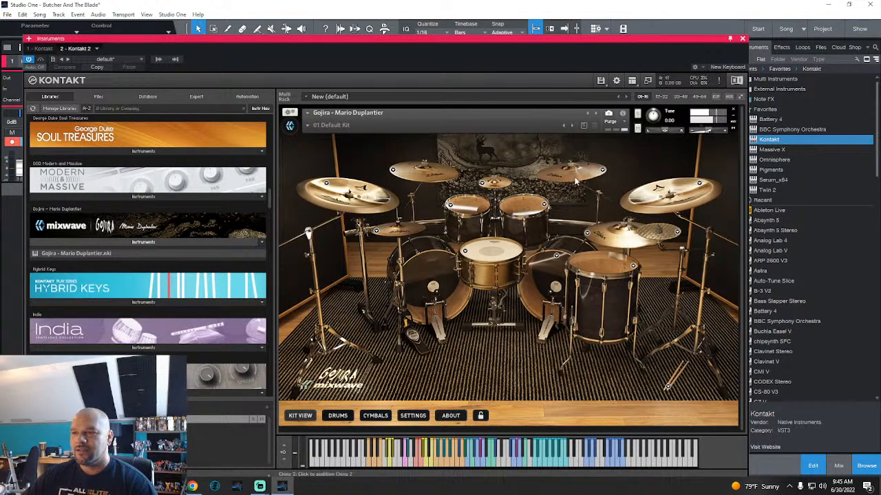
click(409, 186)
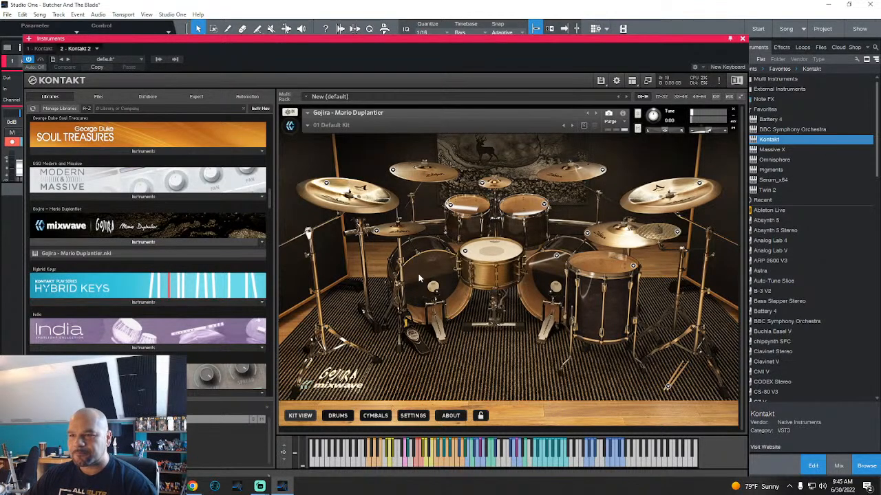
click(337, 416)
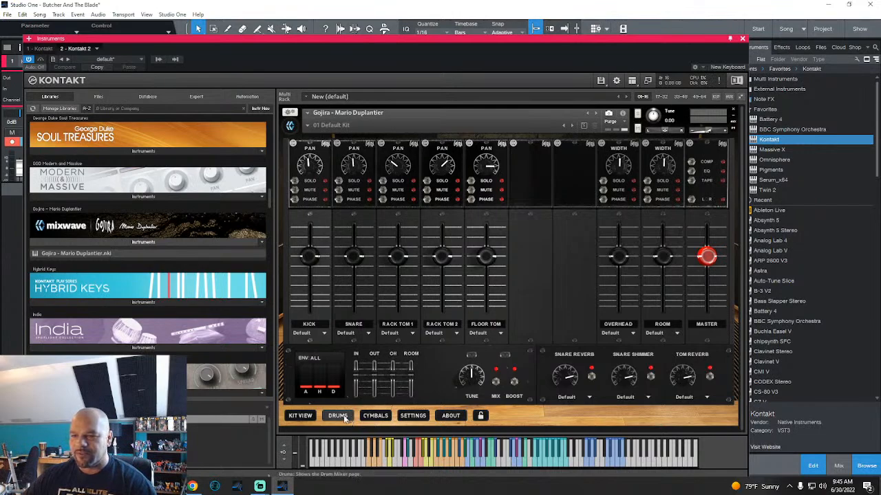
click(375, 415)
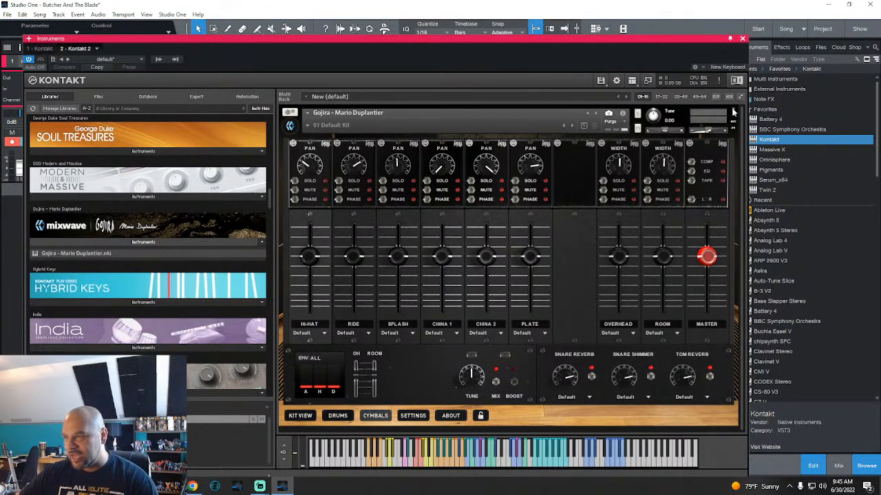
click(732, 110)
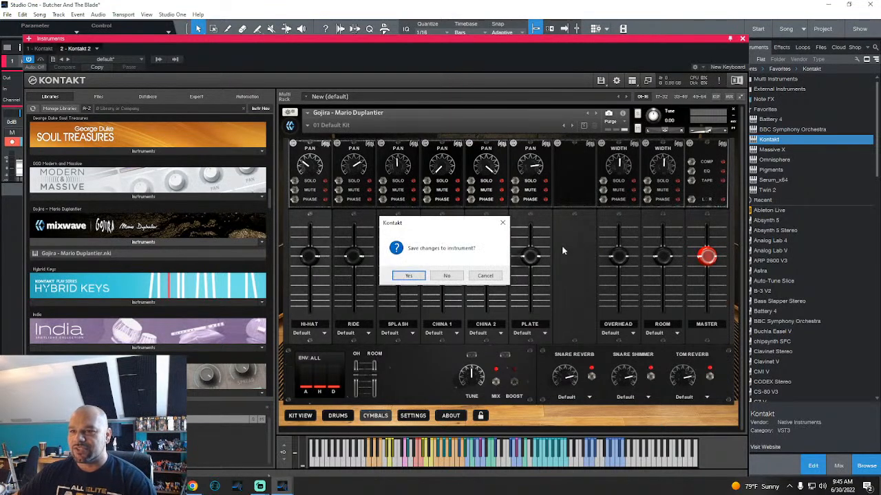
click(488, 275)
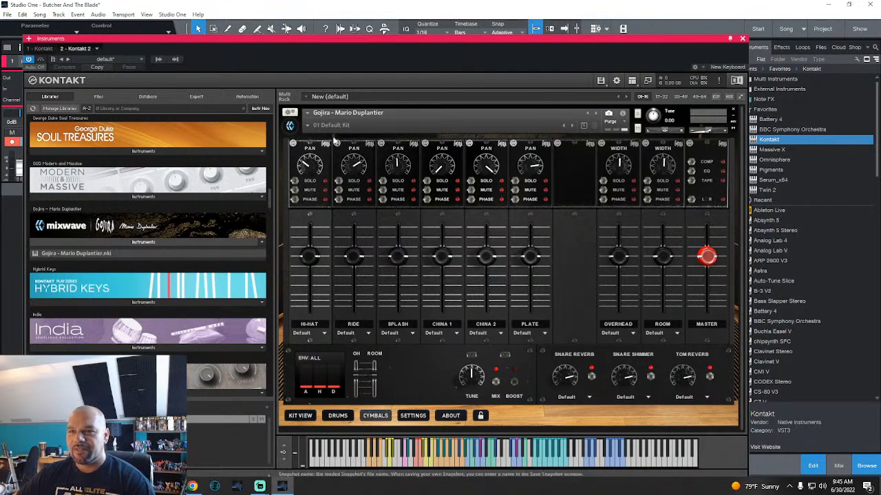
click(301, 416)
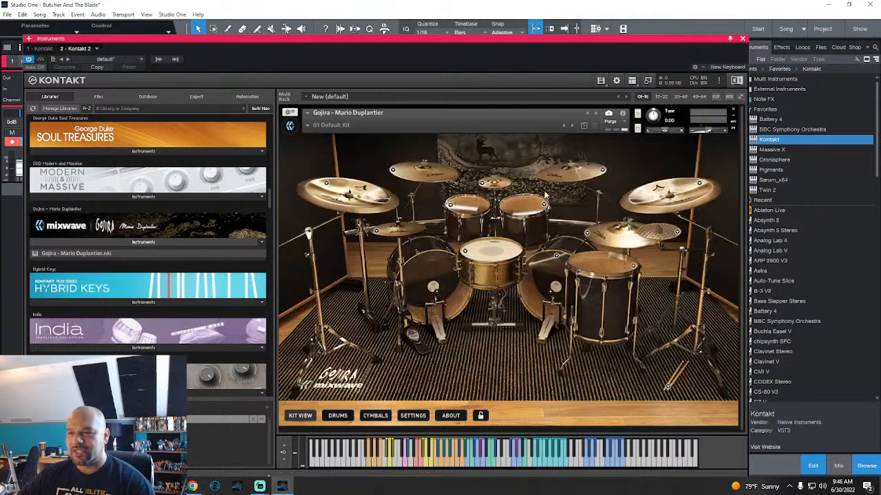
Step: Move the Kontakt window clear of the arrangement and create an instrument part on the Kontakt track from bar 7 to bar 88
drag(442, 40, 570, 452)
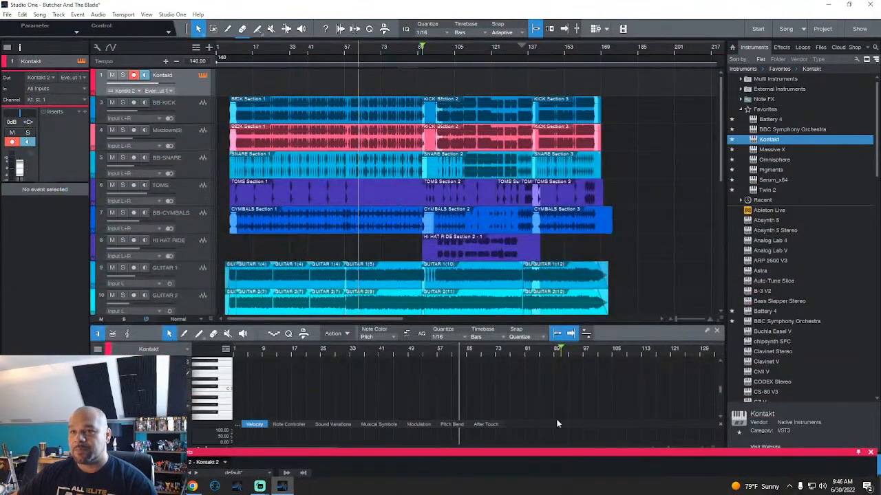
double_click(234, 82)
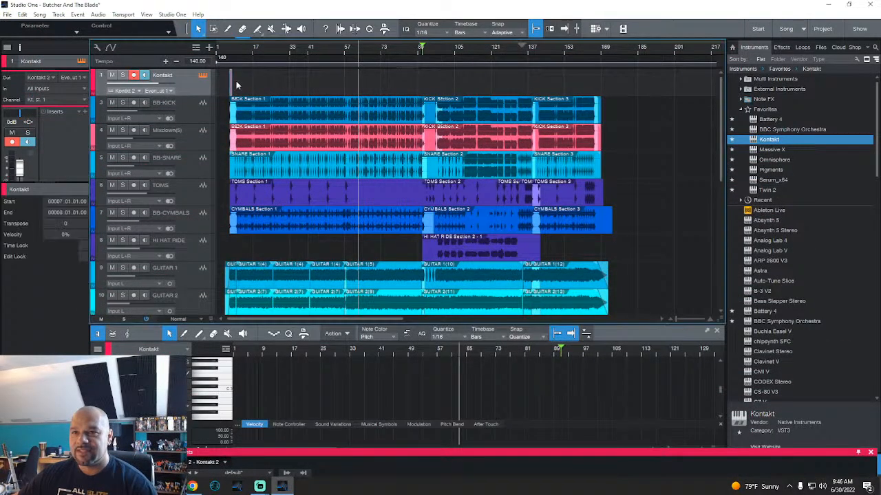
mouse_move(234, 82)
mouse_down()
mouse_move(420, 88)
mouse_move(416, 72)
mouse_move(237, 51)
mouse_up()
scroll(236, 52, up, 4)
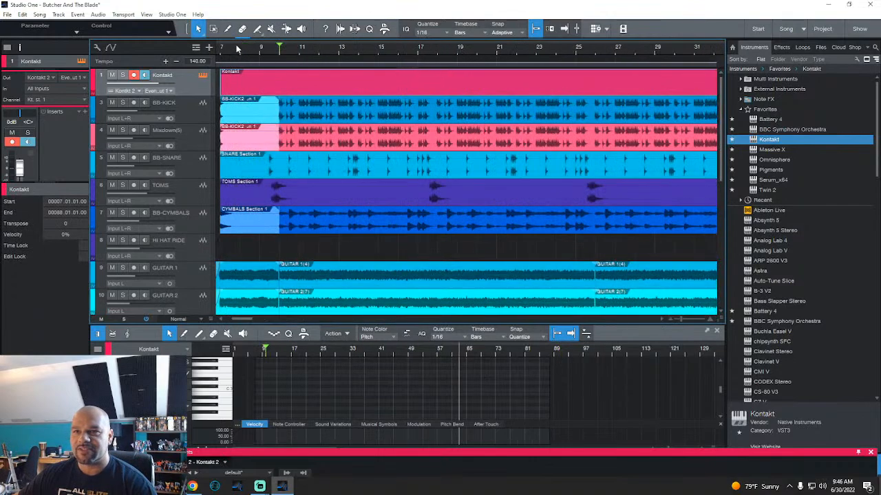
Step: Solo the BB-KICK, Mixdown(5), BB-SNARE, TOMS and BB-CYMBALS tracks
click(123, 102)
click(122, 130)
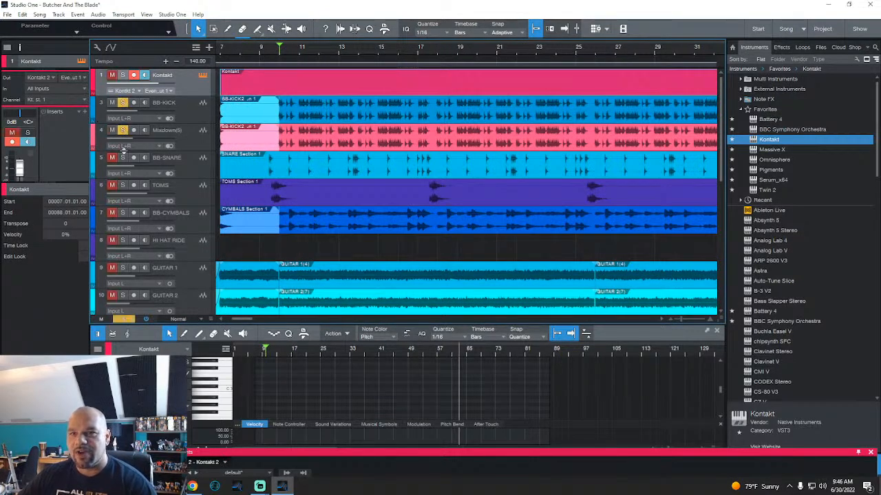
click(123, 158)
click(123, 185)
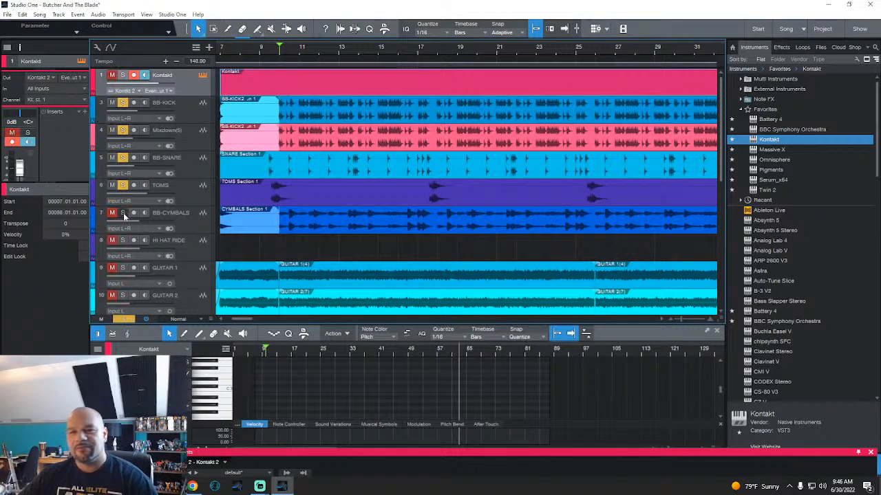
click(123, 213)
scroll(251, 56, up, 5)
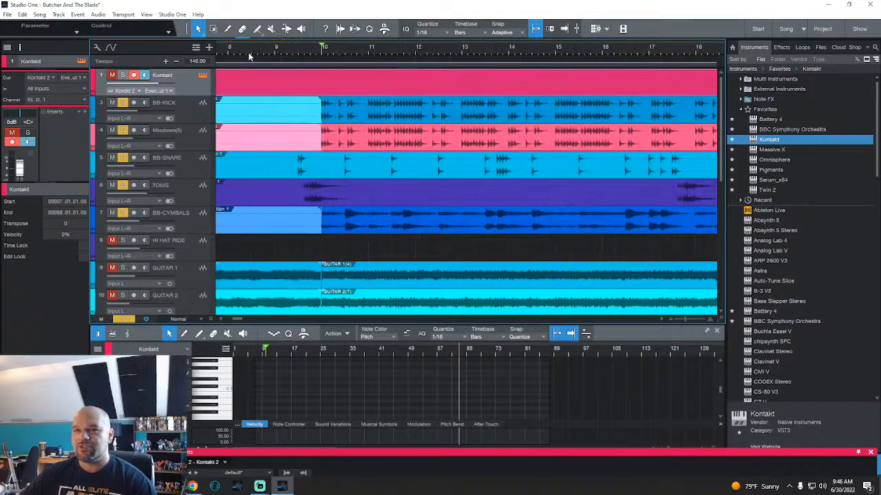
Step: Select the BB-KICK track, view its channel in the mix console, and close the console again
click(193, 117)
key(F3)
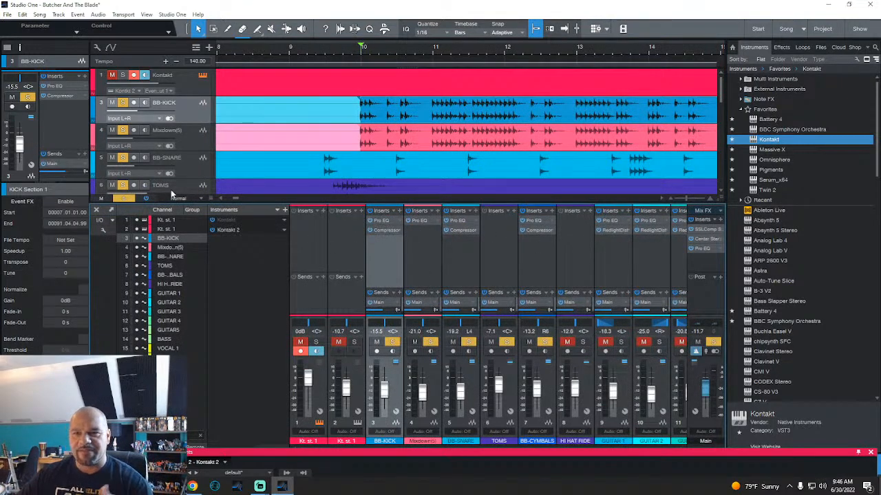
click(97, 211)
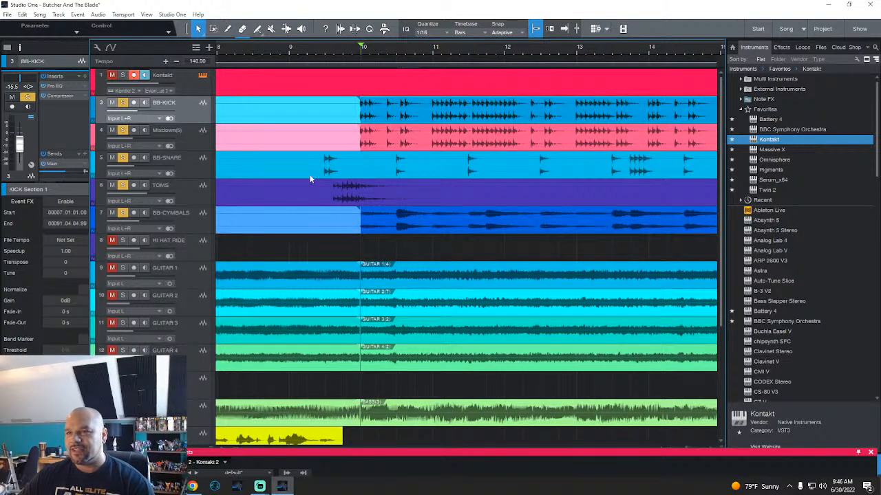
Step: Trim the start of the Kontakt part to bar 10 and play the song briefly from there
scroll(373, 48, down, 3)
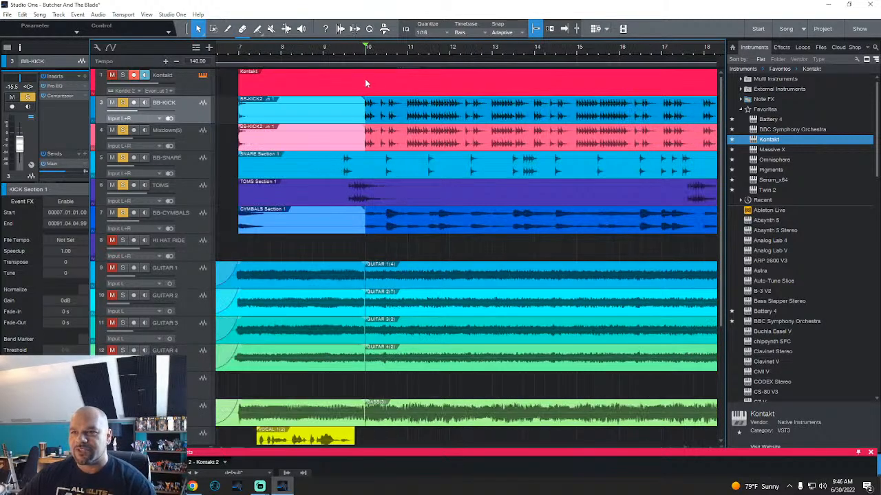
drag(233, 82, 359, 85)
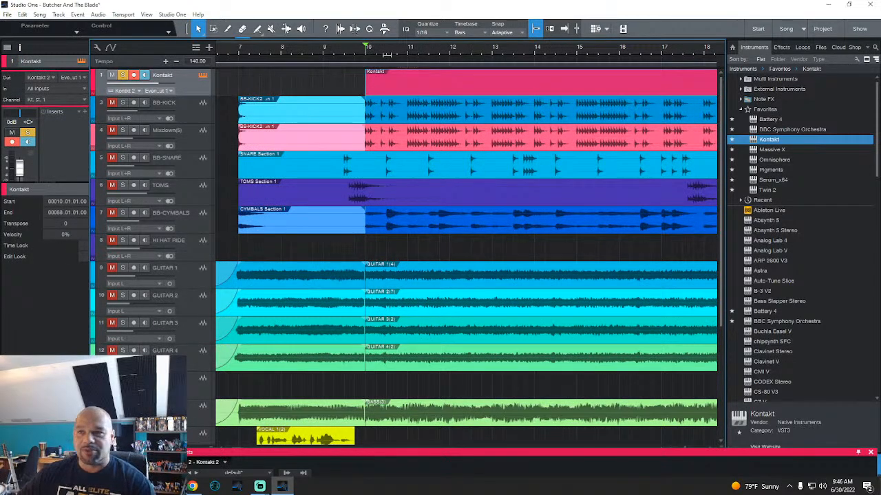
key(space)
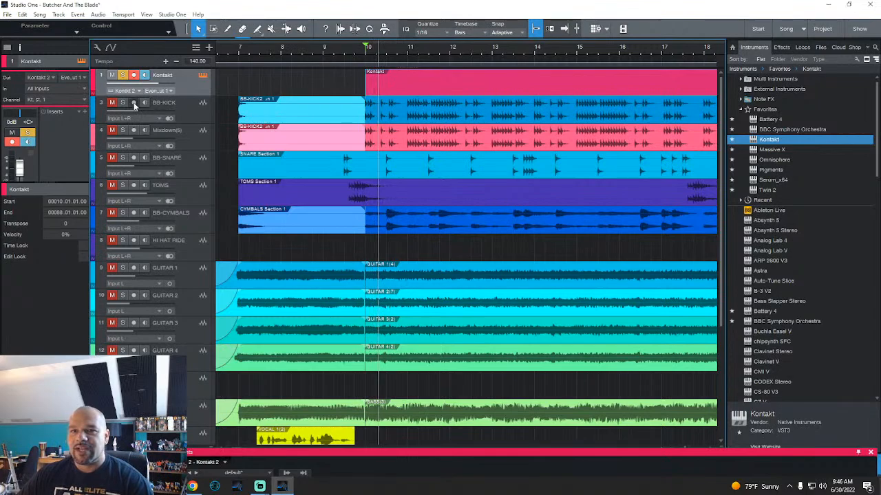
Step: Solo the five drum tracks from BB-KICK to BB-CYMBALS alongside Kontakt and listen from bar 10
drag(123, 103, 141, 227)
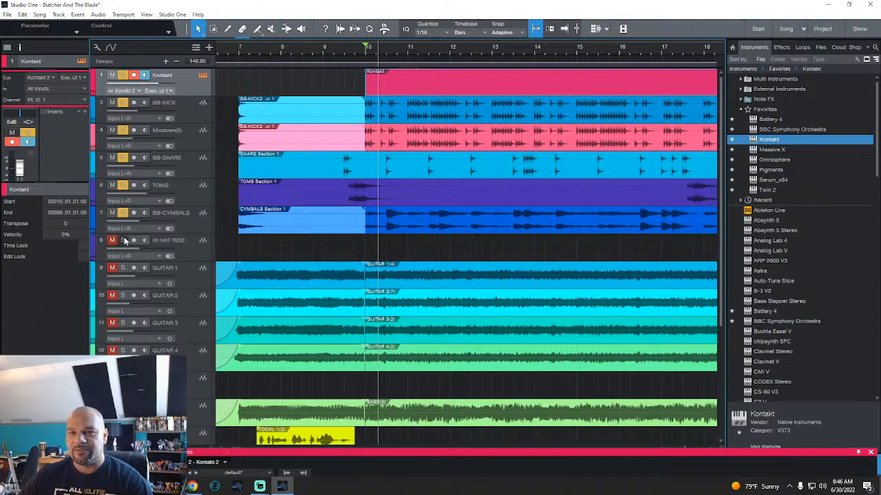
key(space)
drag(434, 52, 337, 47)
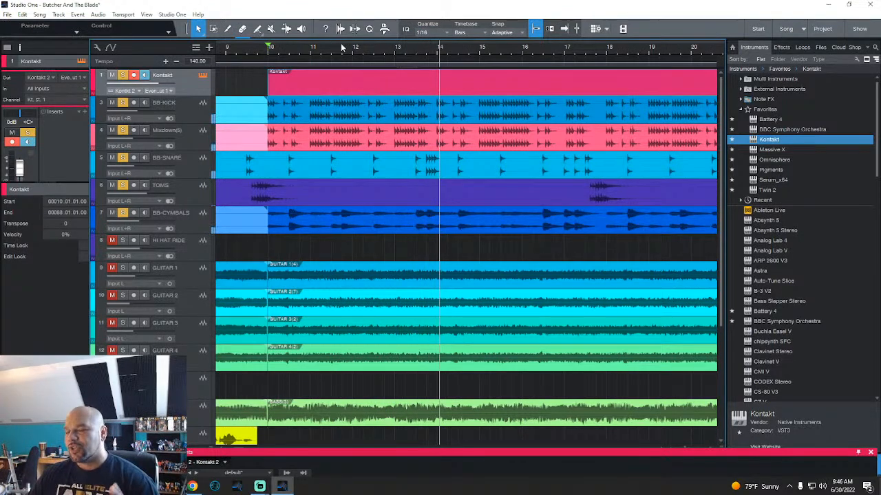
Step: Open the Kontakt part in the note editor, make the Kontakt track taller and expand the editor over most of the arrangement
double_click(344, 91)
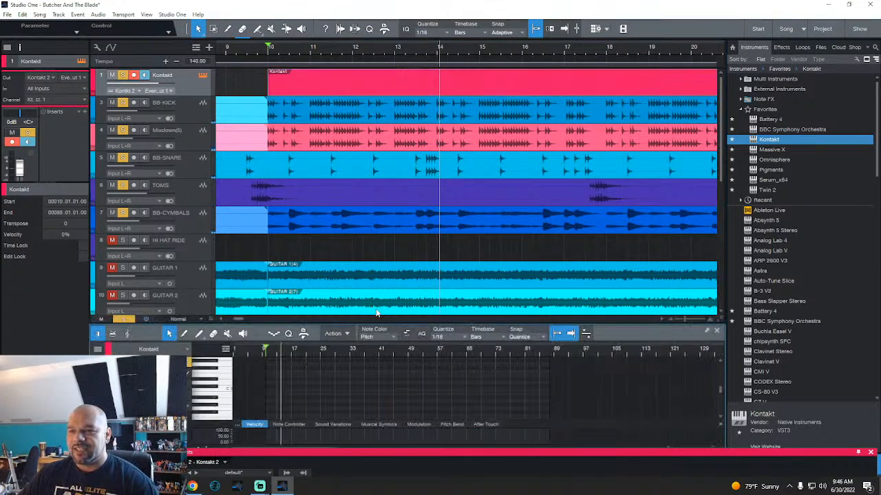
drag(384, 325, 392, 213)
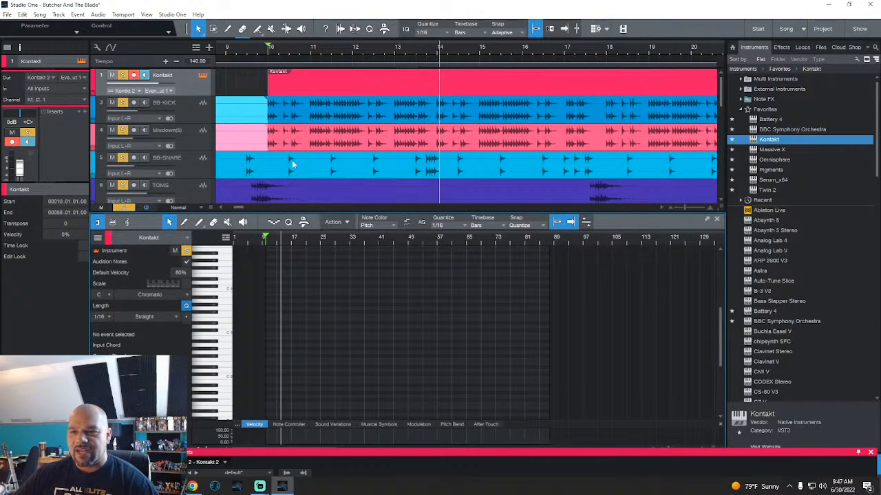
drag(193, 95, 194, 260)
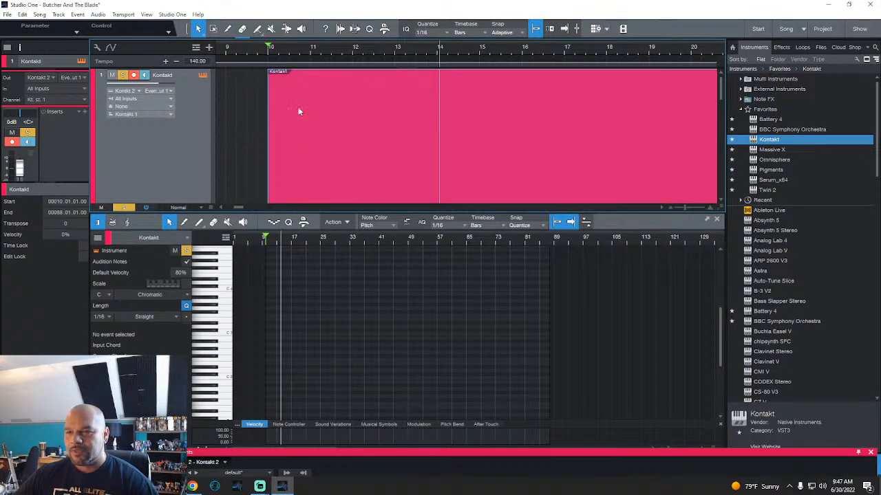
scroll(298, 107, down, 3)
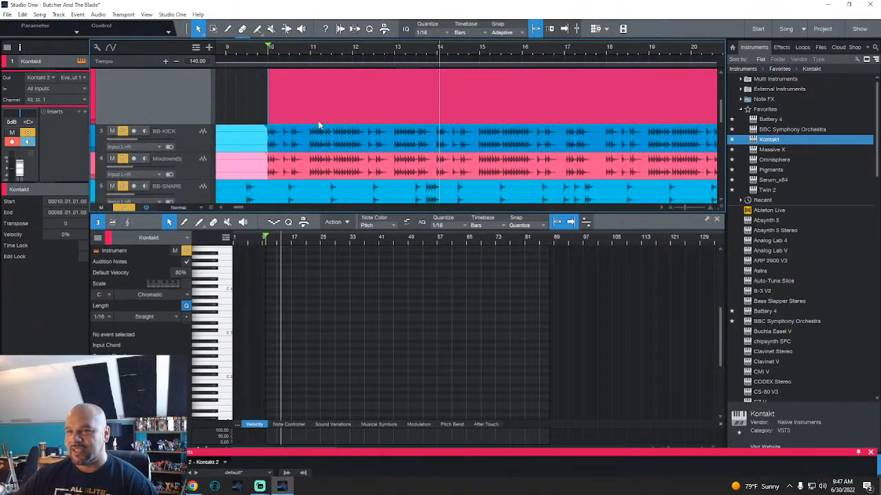
drag(317, 213, 313, 116)
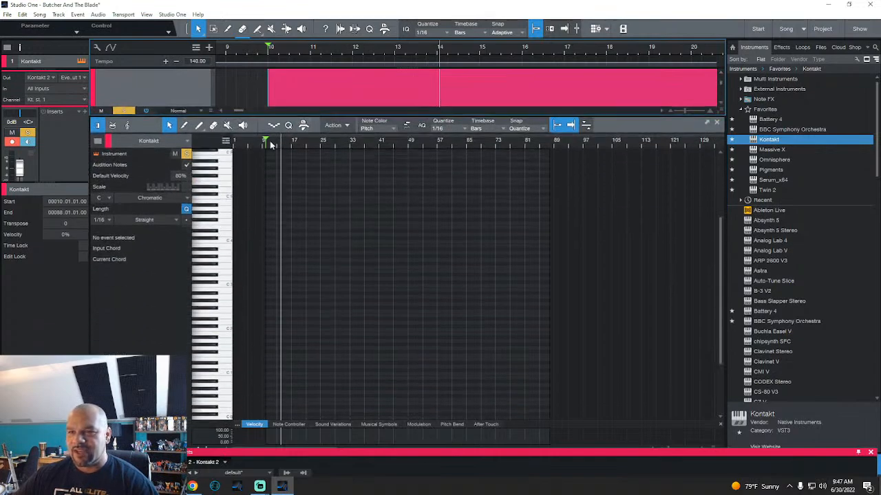
scroll(267, 147, up, 6)
scroll(293, 146, up, 3)
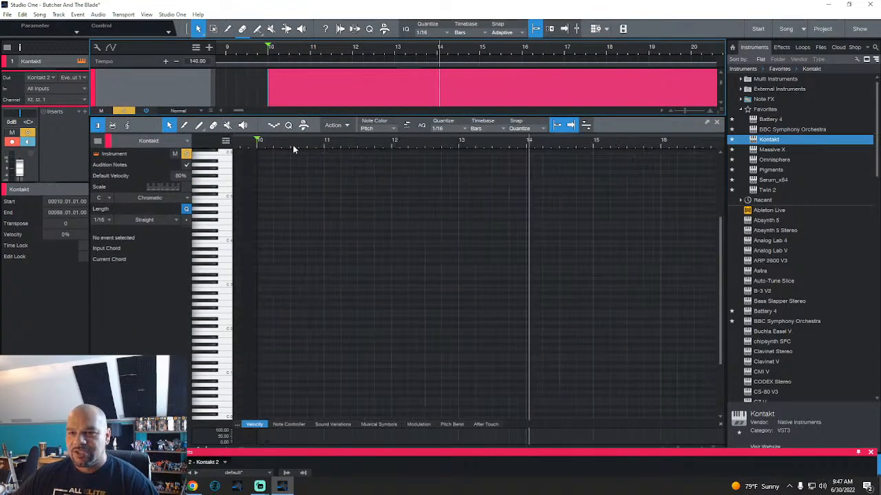
Step: Add a 1/16 note on C 1 at the start of bar 10 with 100% velocity, and enlarge the velocity lane
mouse_move(226, 374)
mouse_down()
mouse_move(227, 276)
mouse_move(229, 392)
mouse_move(231, 361)
mouse_up()
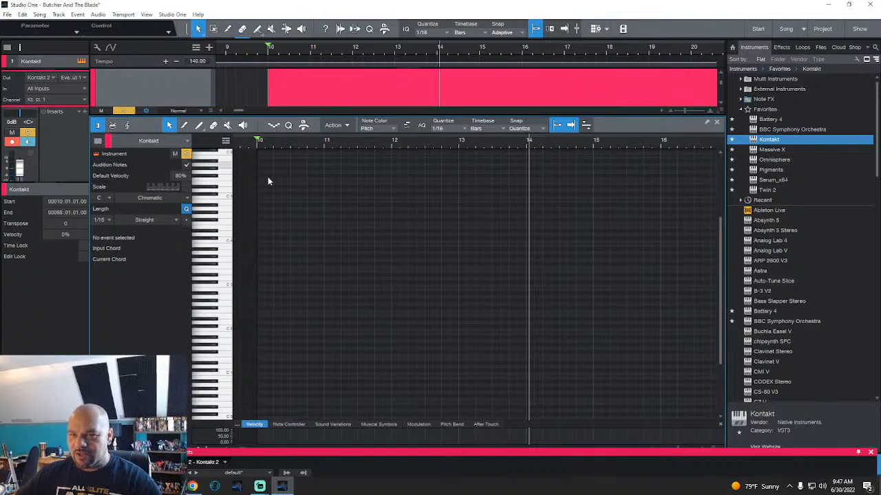
scroll(253, 143, up, 5)
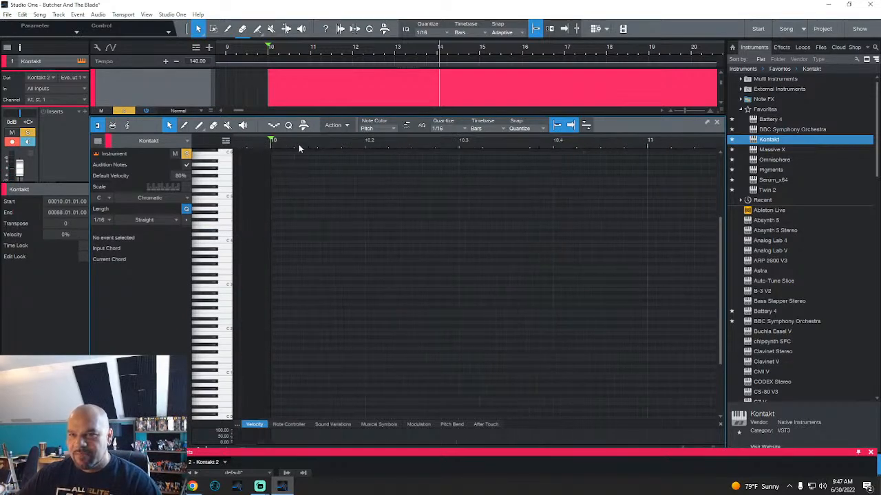
drag(298, 144, 276, 146)
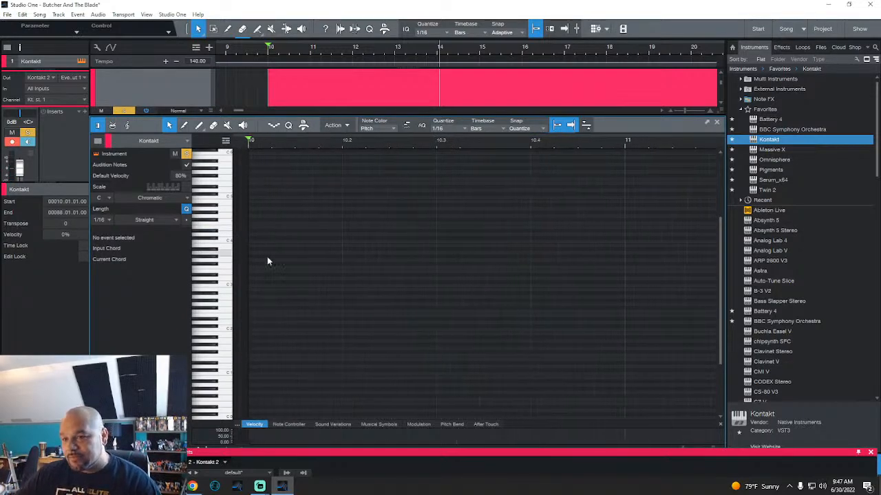
click(255, 374)
drag(258, 439, 256, 428)
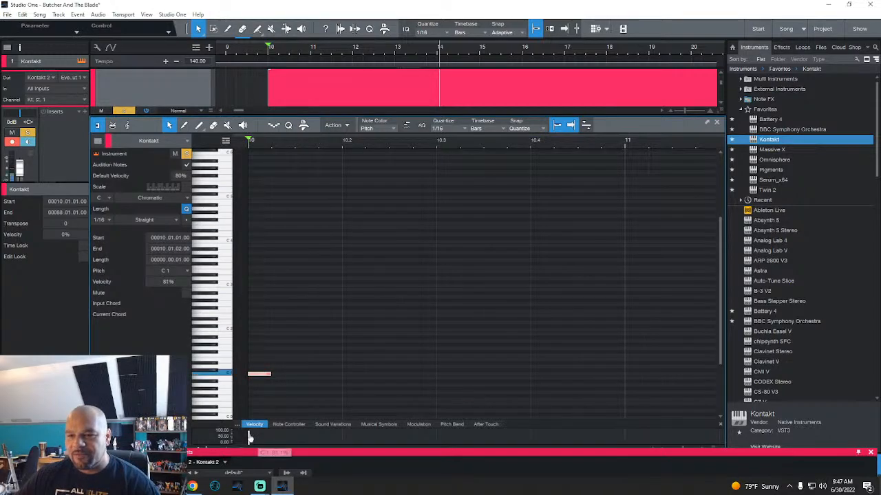
drag(549, 423, 548, 337)
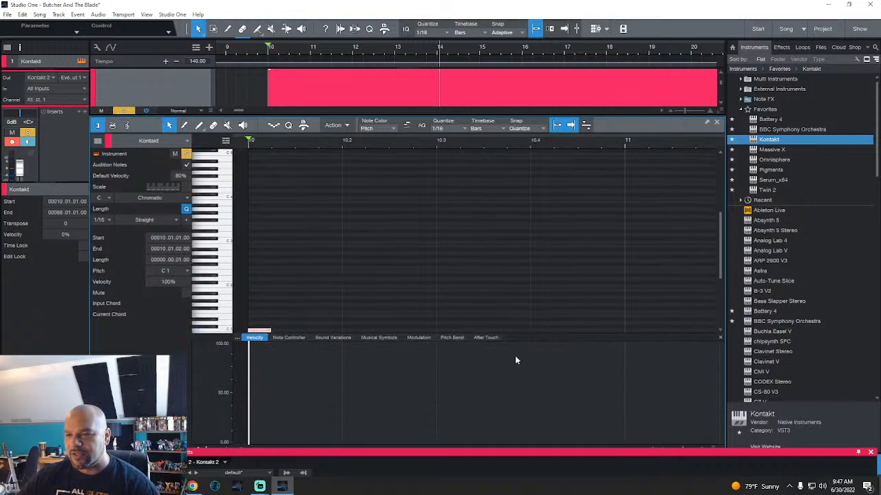
drag(540, 340, 546, 401)
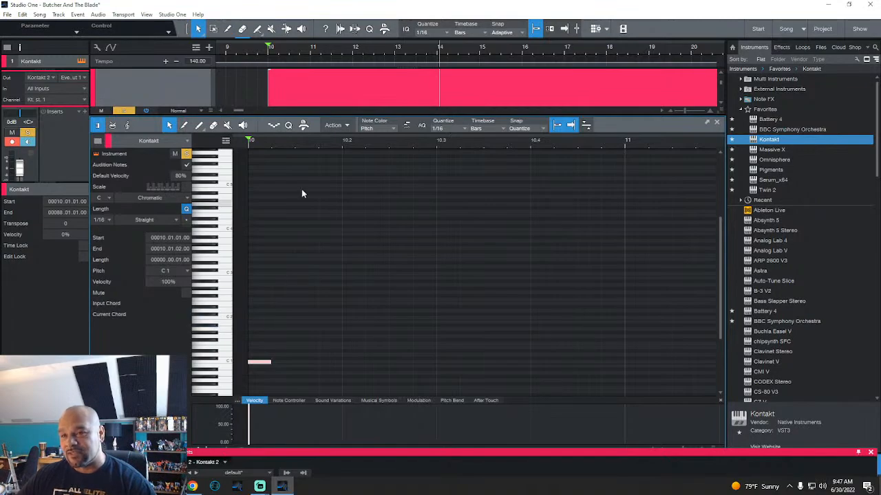
Step: Add two more 1/16 notes on C 1 directly after the first at 100% velocity, and play them from bar 10
scroll(289, 143, down, 5)
scroll(282, 148, up, 4)
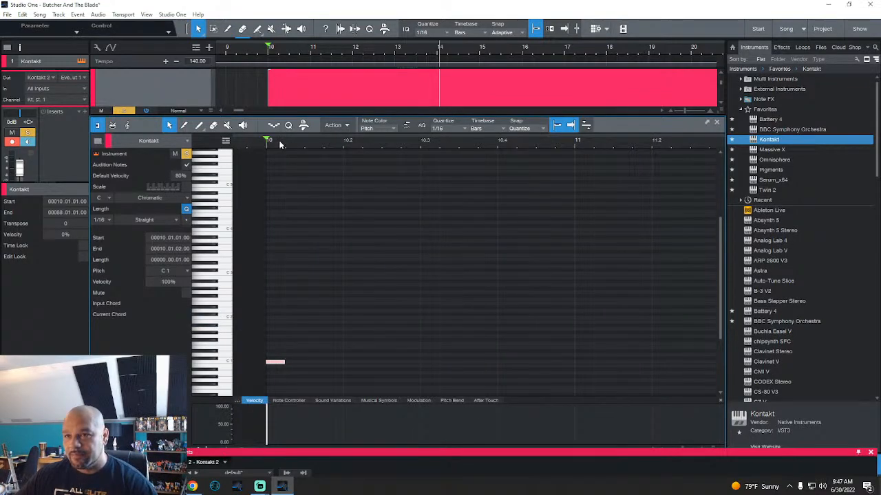
drag(277, 366, 315, 365)
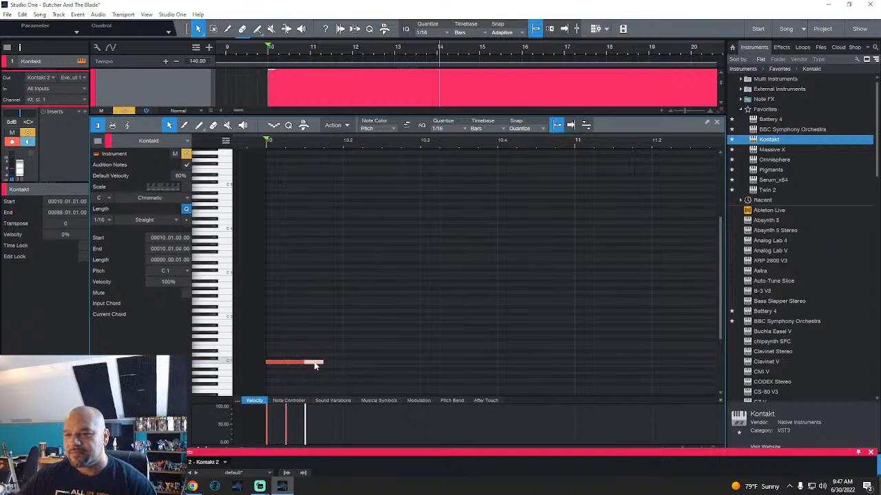
key(space)
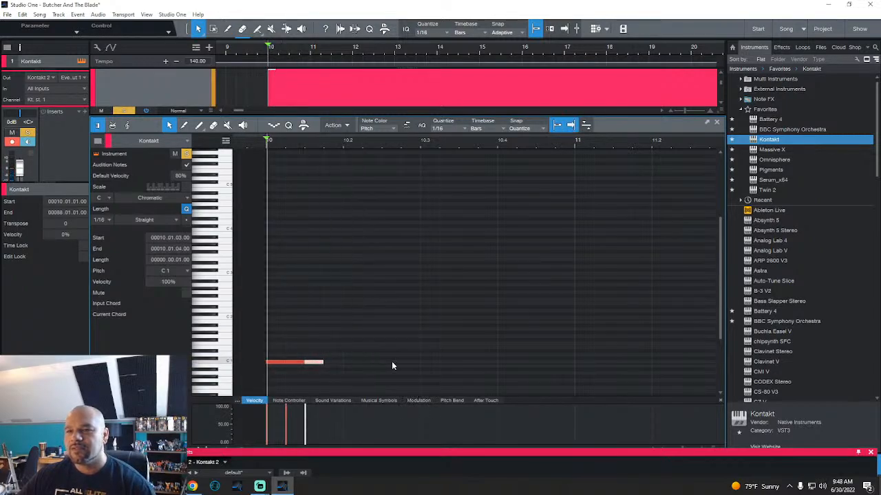
Step: Extend bar 10 with 1/16 notes on C 1 at 10.2.3, 10.3.2 and 10.3.3 and on D 1 at 10.3, checking the recorded drum tracks
drag(315, 364, 469, 369)
drag(348, 122, 348, 384)
click(123, 132)
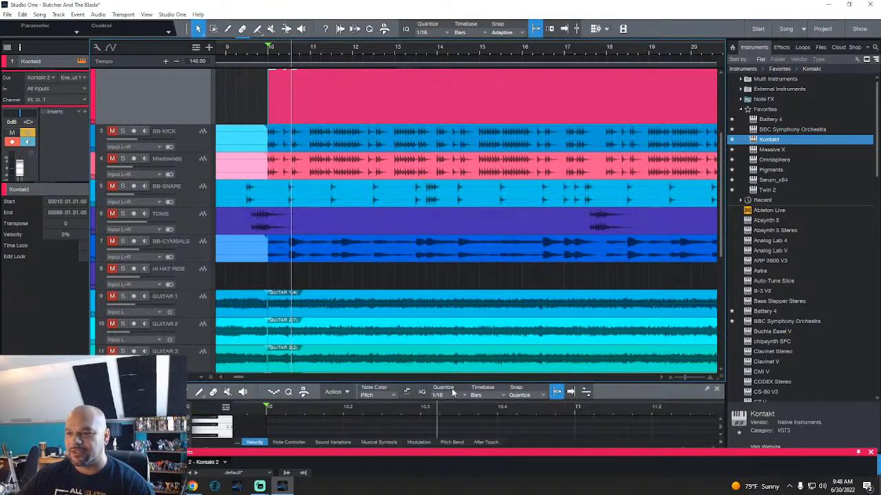
scroll(381, 183, up, 3)
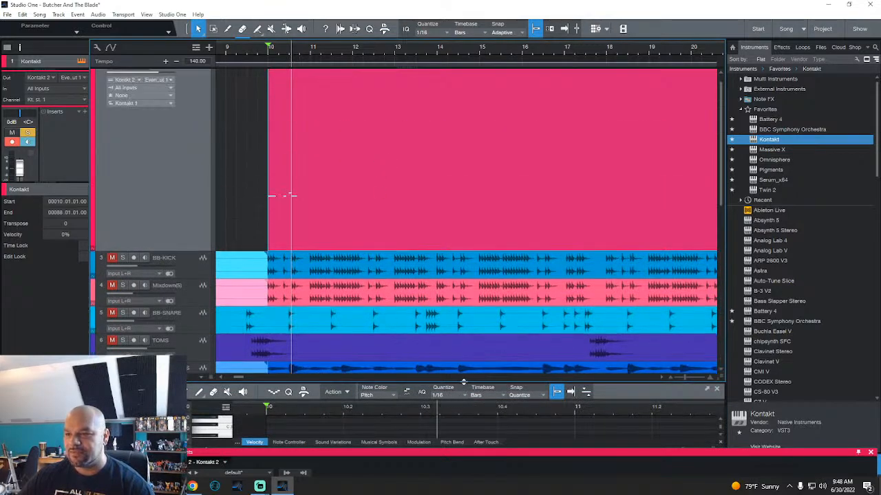
drag(462, 381, 463, 265)
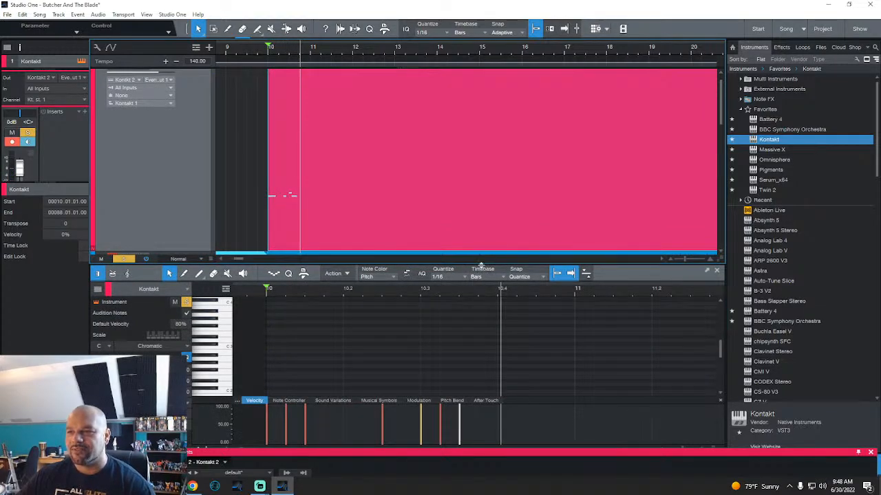
drag(481, 265, 473, 114)
Step: Fill all of bar 11 with consecutive 1/16 notes on C 1 at 100% velocity
scroll(460, 139, down, 2)
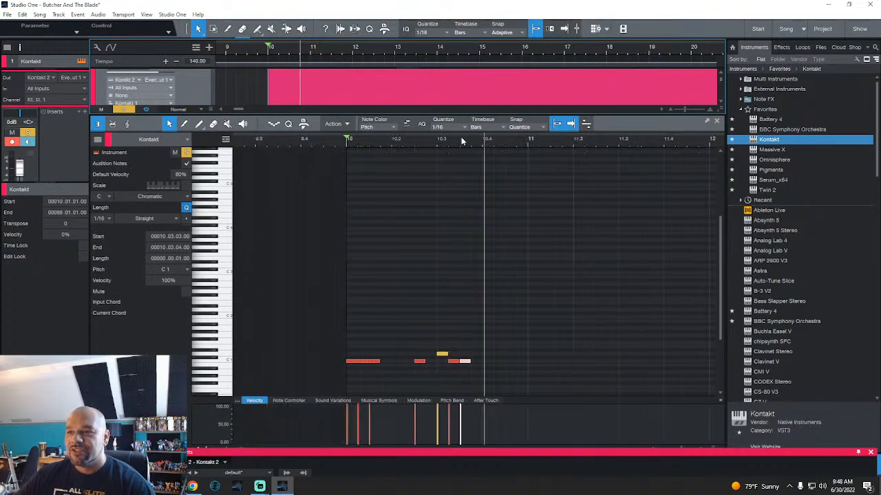
drag(440, 139, 351, 157)
scroll(377, 142, down, 1)
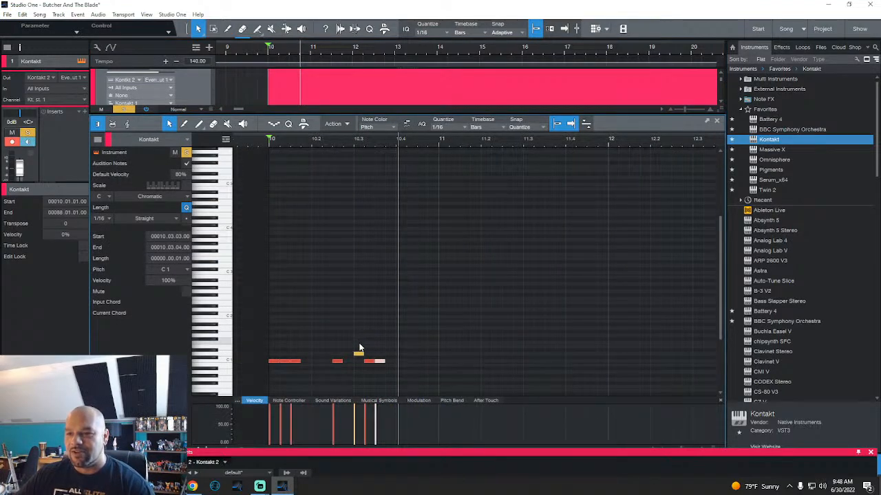
click(443, 361)
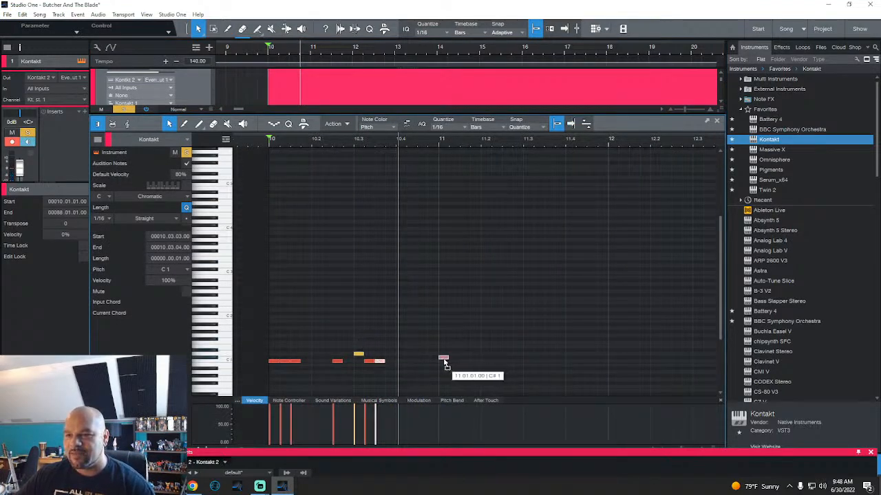
drag(445, 357, 607, 360)
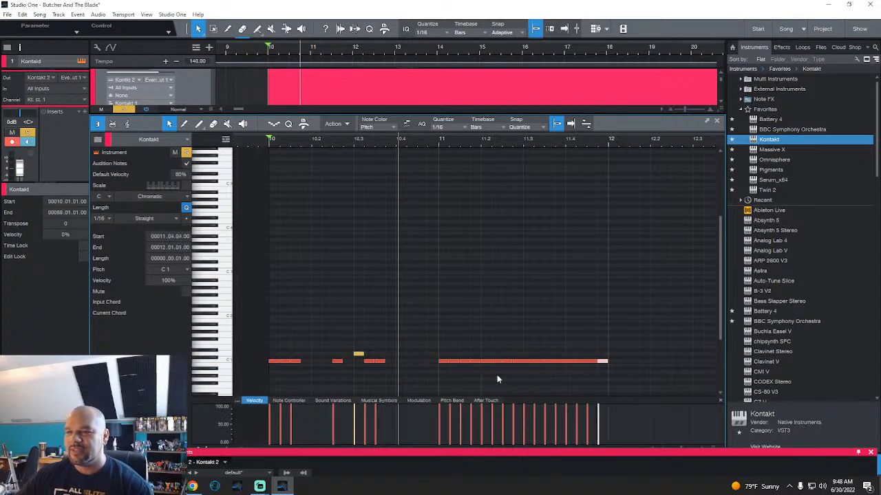
click(512, 383)
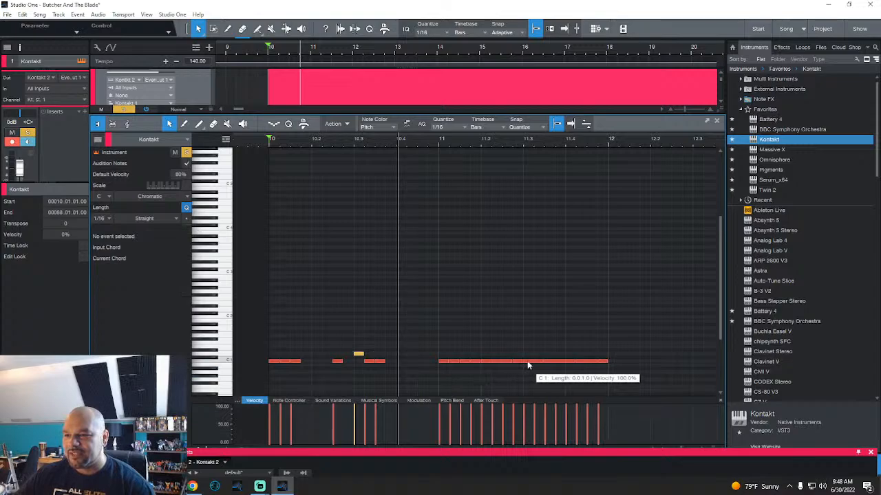
Step: Add a D 1 note on beat 3 of bar 11, keep a C 1 note beneath it, and play the two bars
drag(528, 363, 528, 355)
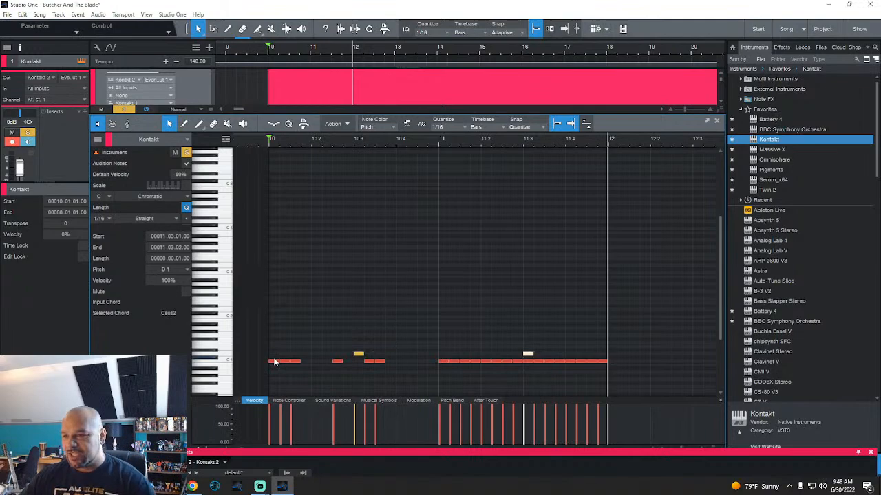
double_click(529, 363)
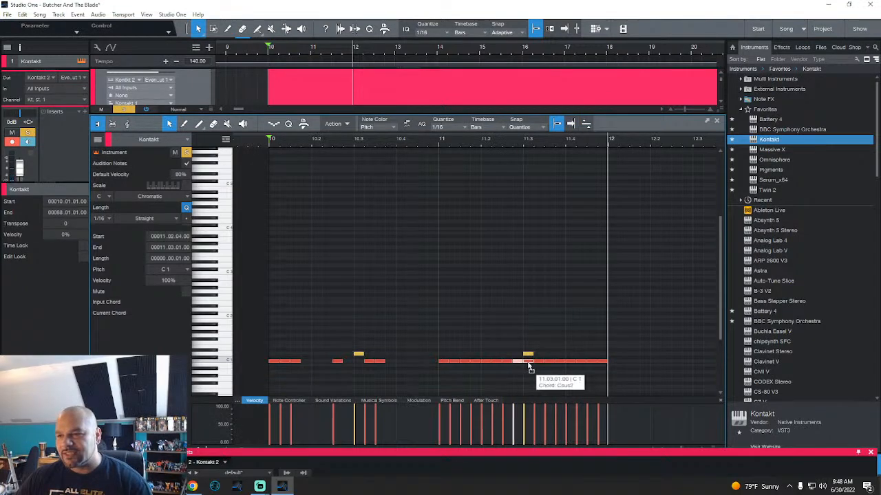
click(527, 361)
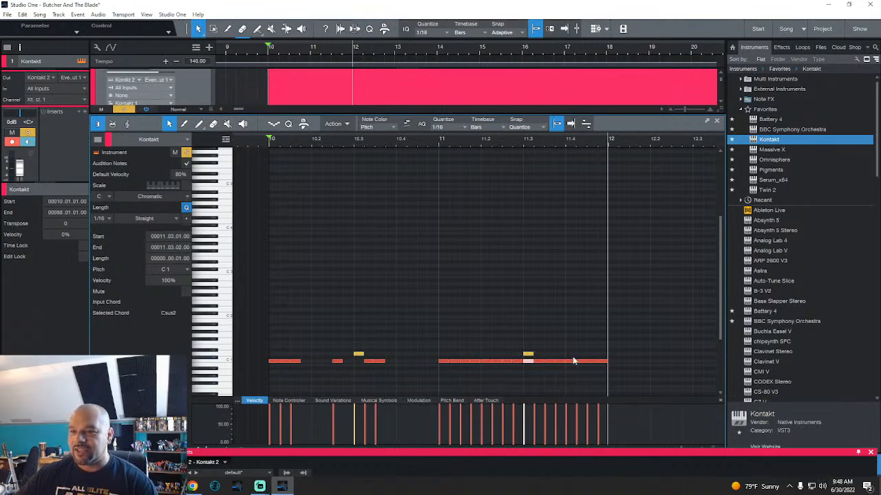
key(space)
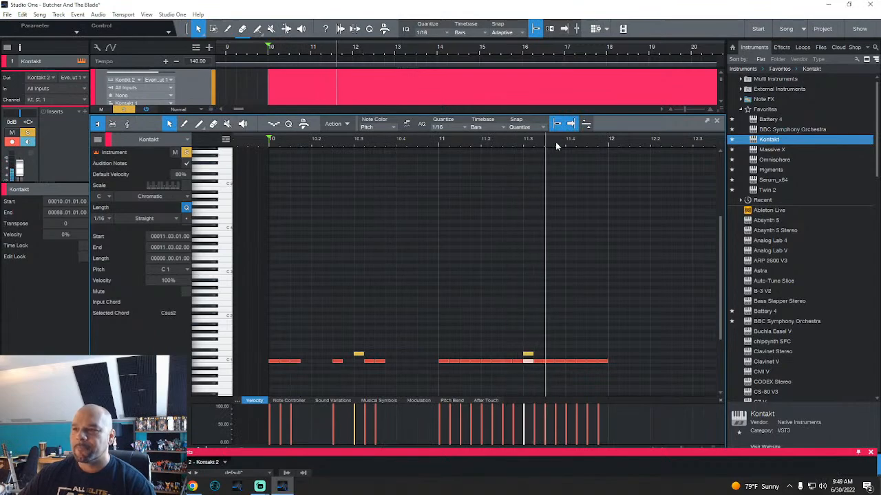
scroll(555, 143, down, 2)
key(space)
Step: Stack 1/16 notes on C# 2 and A 2 above the first C 1 note of bar 10
scroll(389, 143, up, 8)
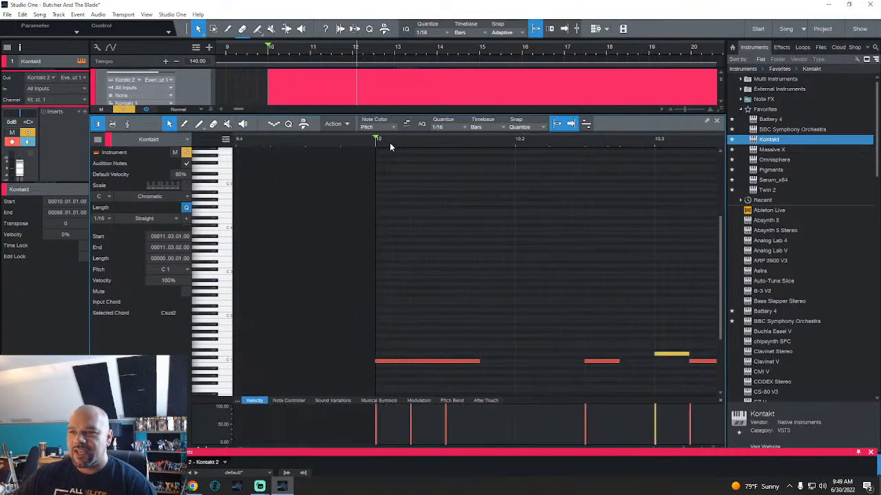
drag(387, 363, 396, 287)
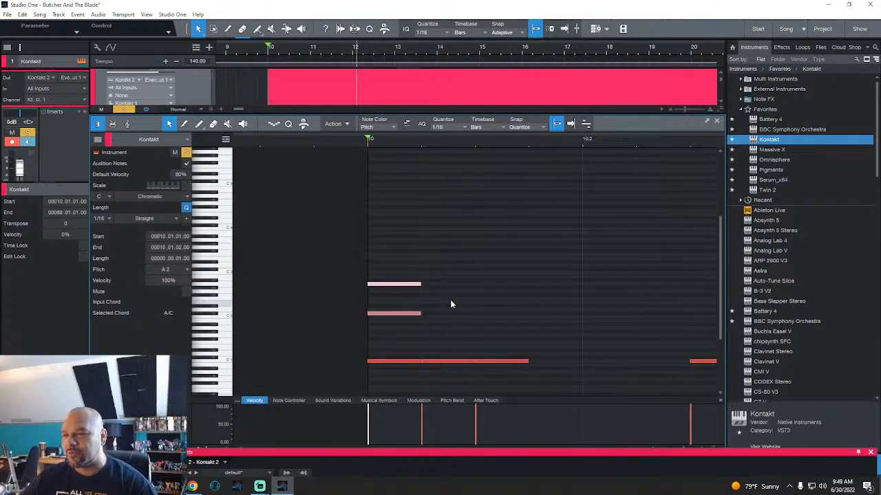
scroll(458, 144, down, 2)
drag(458, 143, 371, 143)
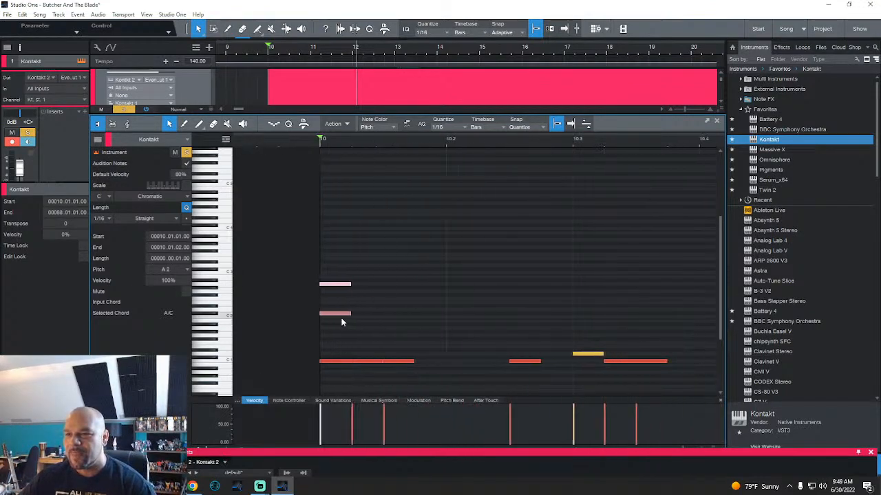
Step: Copy the C# 2 note to beat 2 of bar 10, lower its velocity to 76%, and play it
drag(342, 321, 469, 317)
mouse_move(446, 423)
mouse_down()
mouse_move(447, 446)
mouse_move(448, 430)
mouse_up()
key(space)
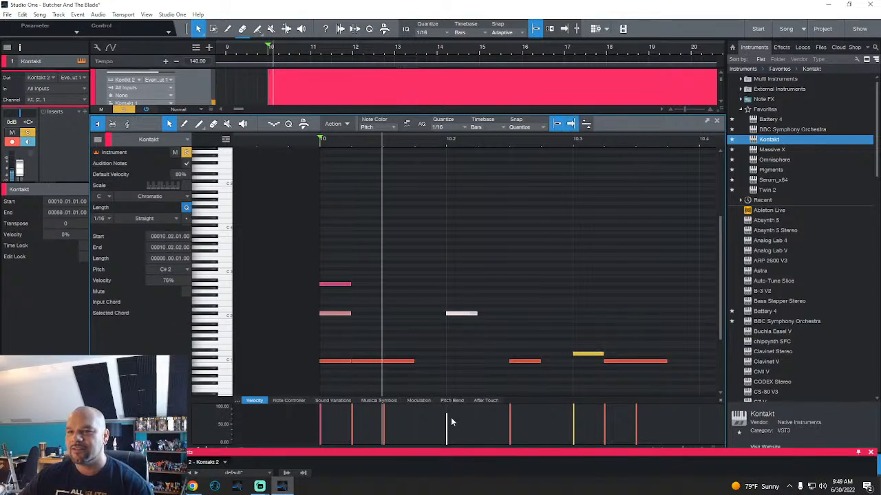
Step: Duplicate the C# 2 and A 2 notes of beats 1 and 2 onto beats 3 and 4 of bar 10
drag(509, 339, 327, 262)
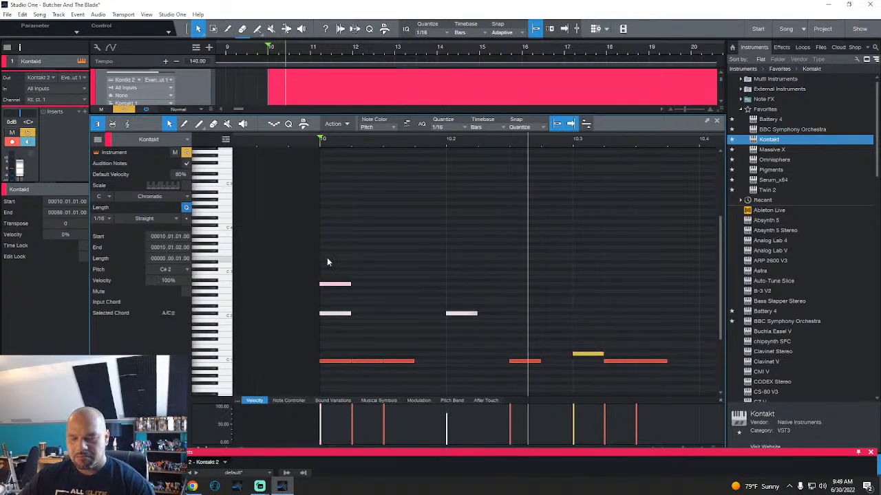
key(d)
scroll(435, 139, down, 3)
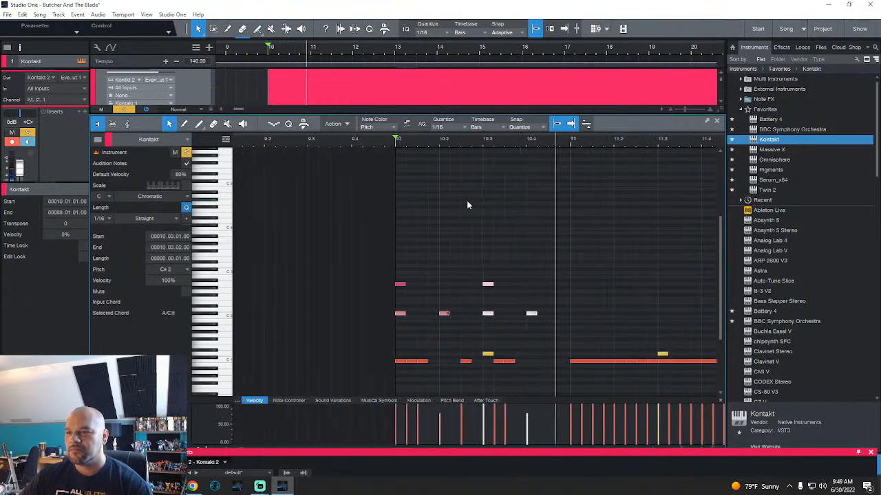
Step: Duplicate bar 10's full set of C# 2 and A 2 notes into bar 11
drag(571, 336, 368, 225)
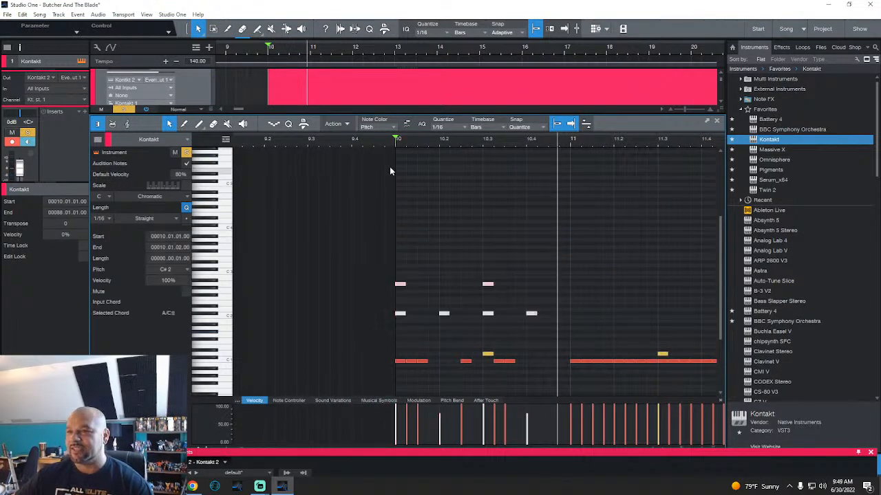
scroll(410, 142, down, 2)
key(d)
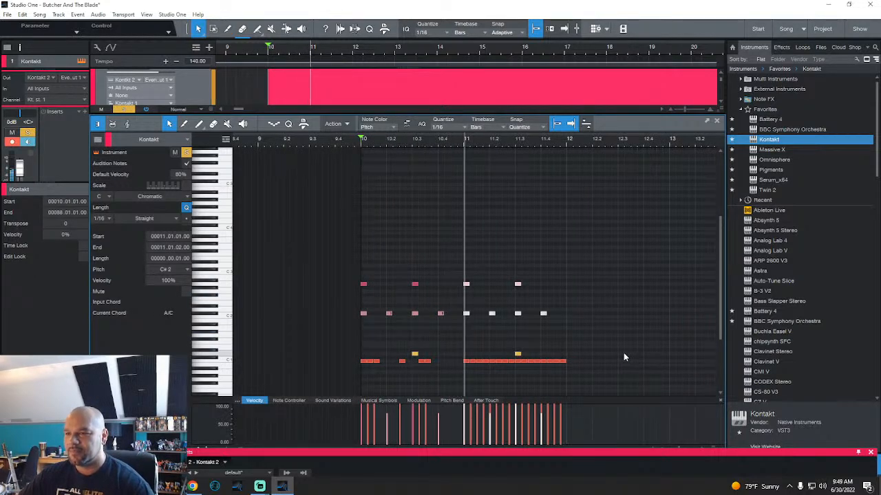
Step: Duplicate the complete two-bar pattern from bars 10 and 11 into bars 12 and 13
drag(592, 382, 343, 214)
scroll(411, 141, down, 3)
drag(423, 140, 318, 139)
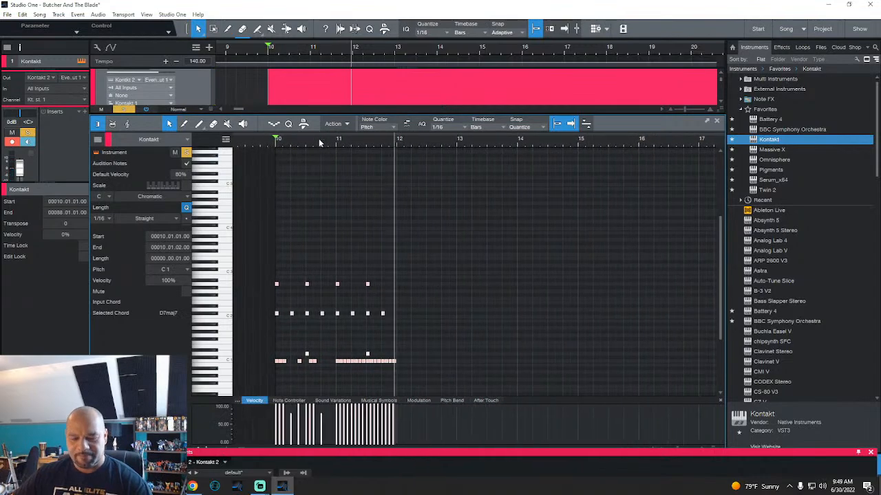
key(d)
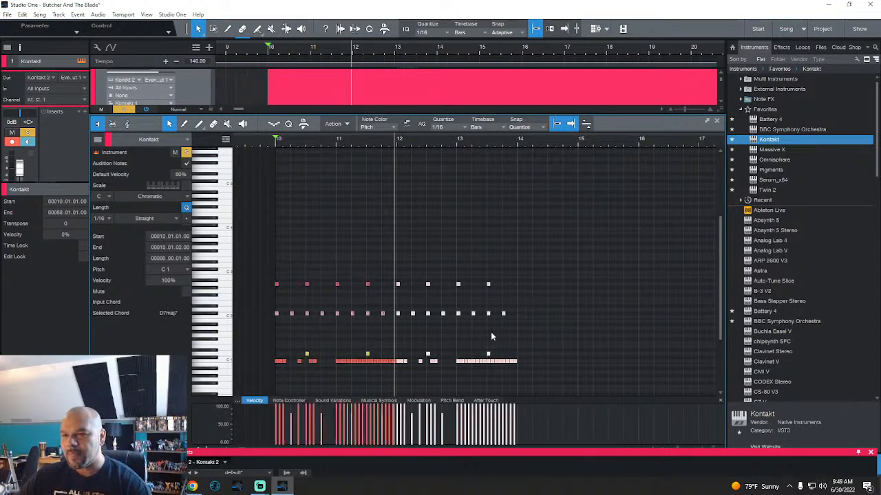
Step: Clear the note selection and listen to the four-bar pattern from bar 10 into bar 13
drag(546, 374, 270, 227)
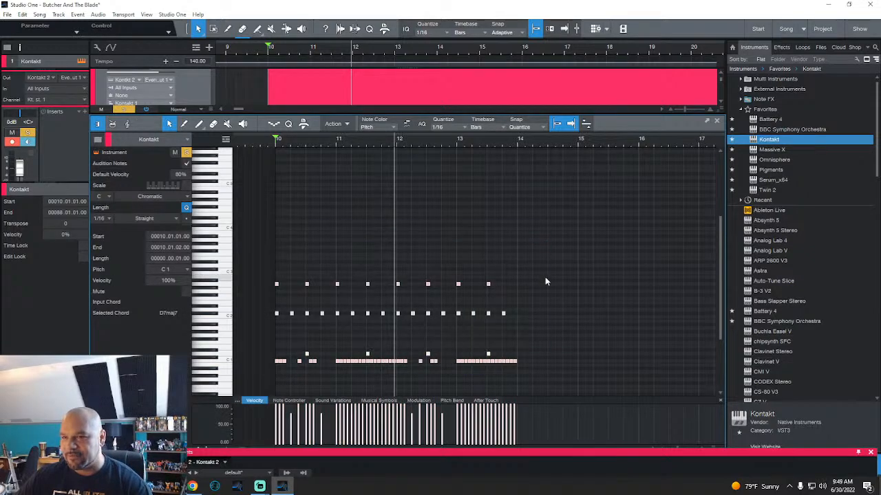
click(399, 231)
drag(503, 141, 517, 149)
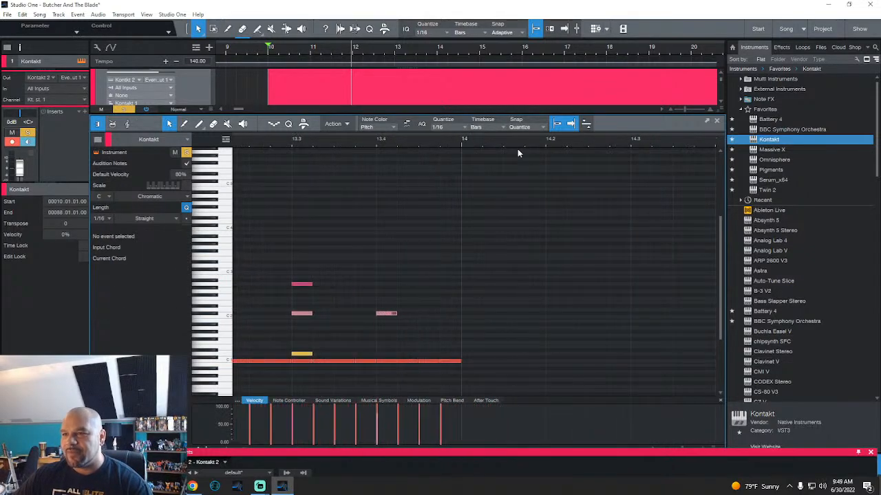
scroll(388, 140, down, 6)
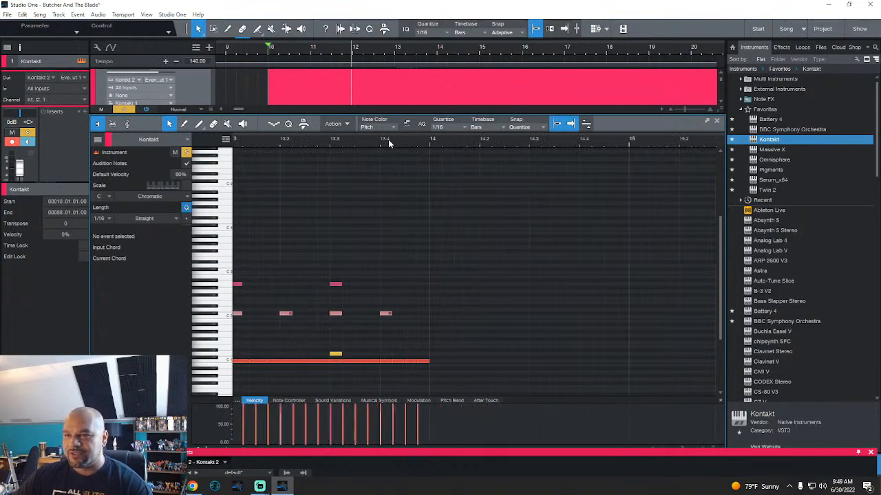
key(space)
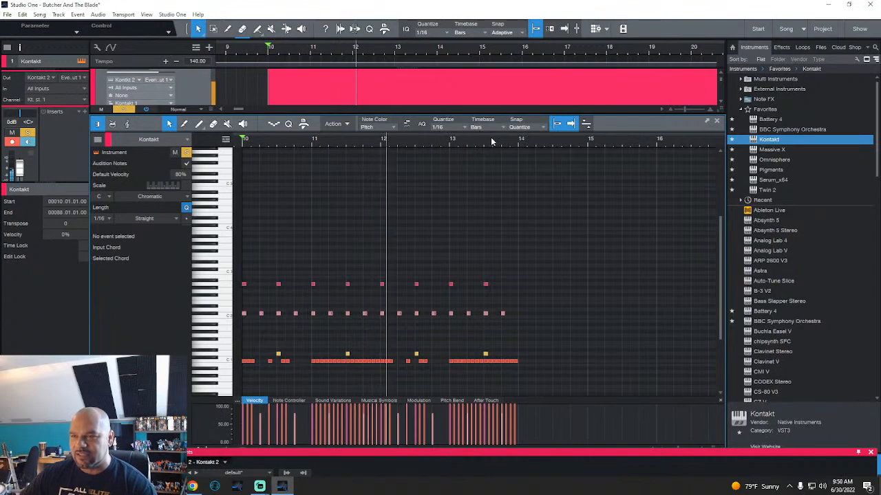
scroll(493, 140, up, 3)
drag(493, 140, 387, 141)
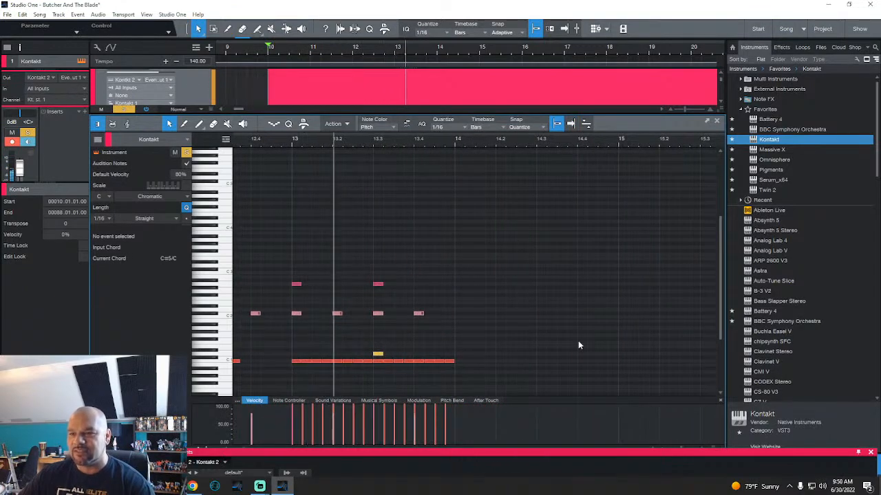
key(space)
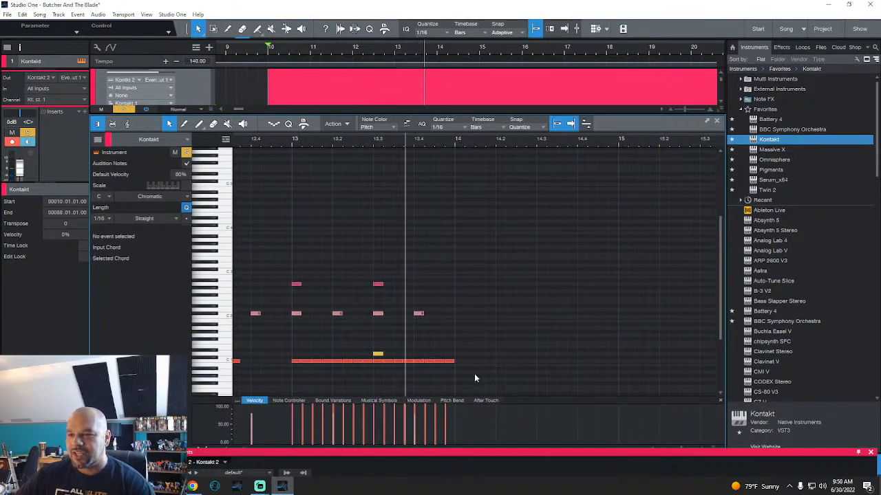
Step: Move the four C 1 notes on beat 4 of bar 13 up to D 1 and play the pattern
drag(474, 378, 421, 355)
key(space)
scroll(400, 141, down, 4)
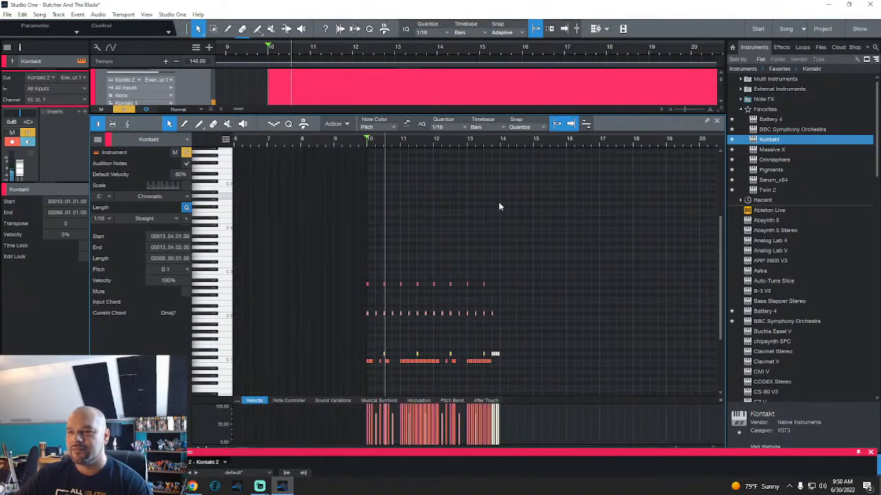
click(468, 145)
scroll(511, 141, up, 4)
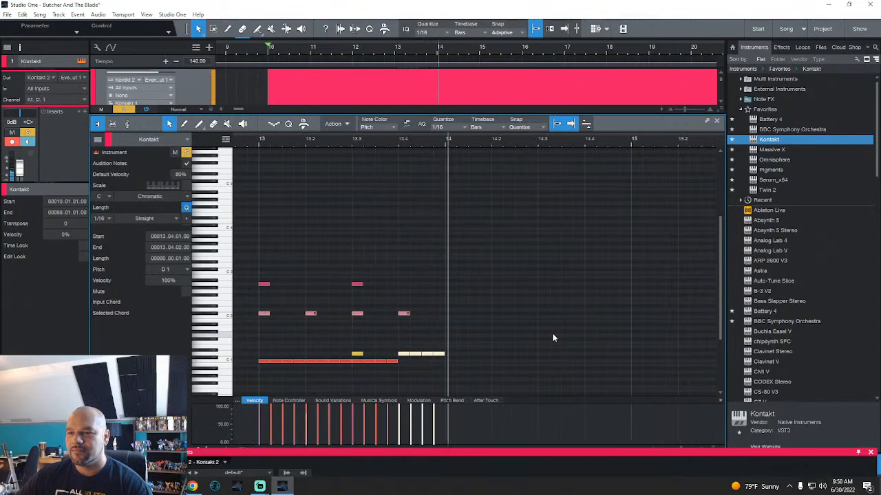
key(space)
Step: Duplicate the entire four-bar pattern from bars 10 to 13 into bars 14 to 17
scroll(434, 129, down, 5)
scroll(472, 143, down, 4)
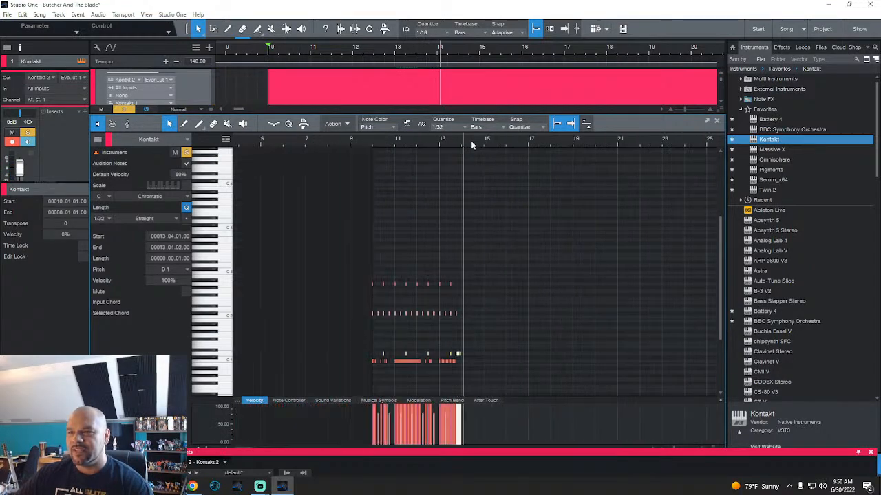
drag(494, 357, 352, 249)
key(ctrl+d)
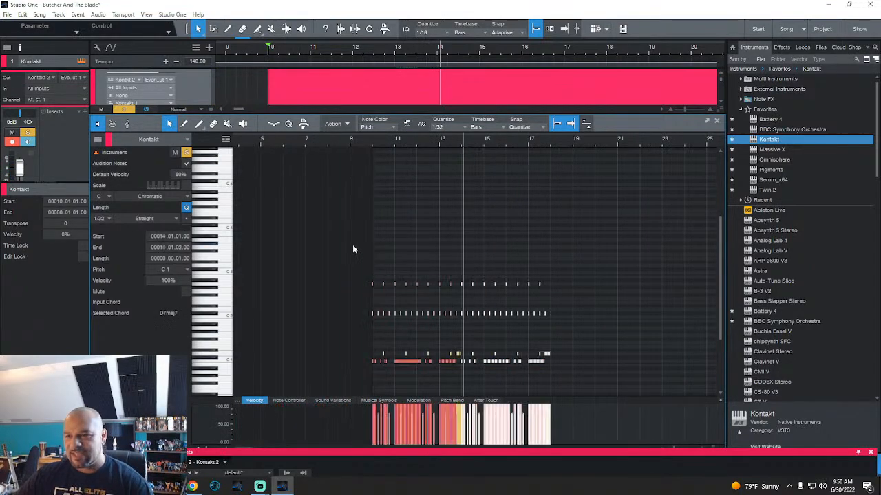
Step: Delete the first two C 1 notes on beat 3 of bar 17
scroll(553, 142, up, 8)
click(517, 301)
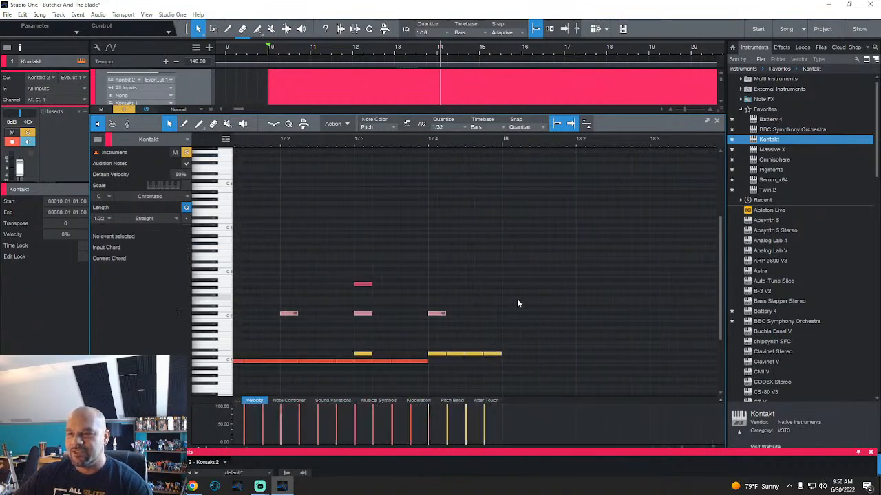
double_click(365, 361)
double_click(378, 361)
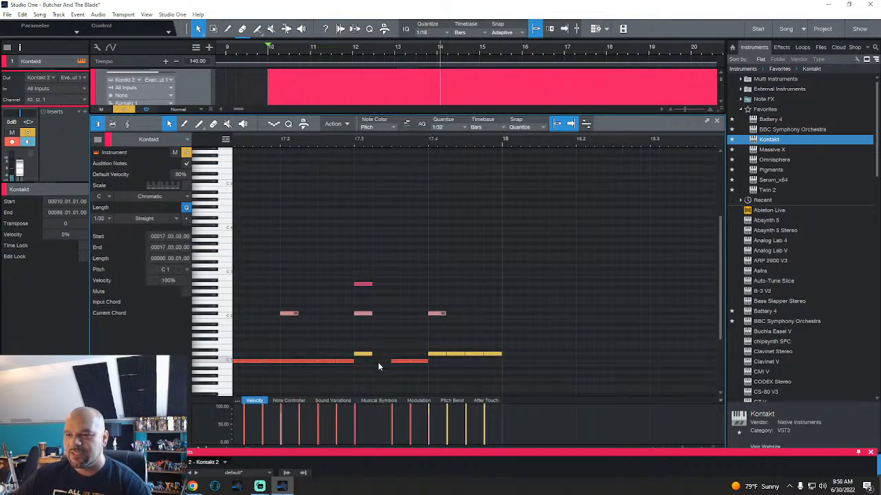
Step: Build a fill across beats 3 and 4 of bar 17 from note pairs on D 1, C 2, A 1 and F 1
drag(398, 362, 403, 314)
drag(419, 363, 491, 347)
click(481, 355)
Step: Delete the C# 2 notes on beats 3 and 4 of bar 17 and the A 2 note on beat 3
click(438, 314)
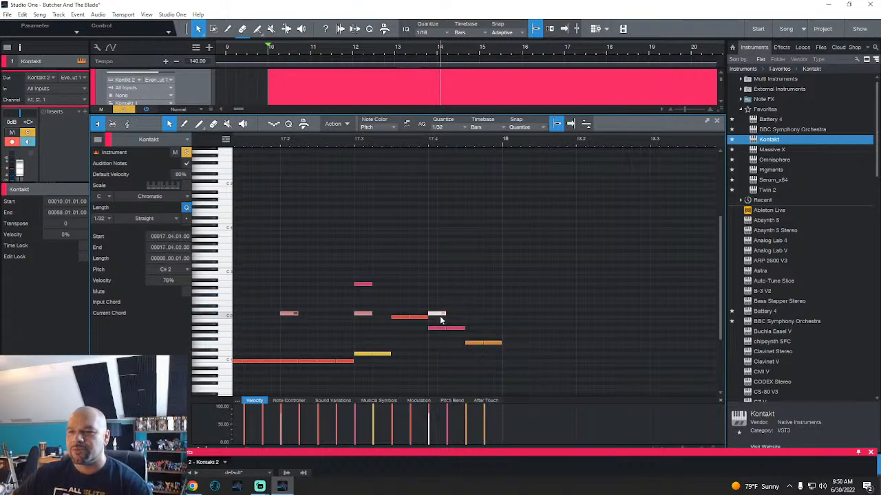
double_click(367, 314)
double_click(368, 284)
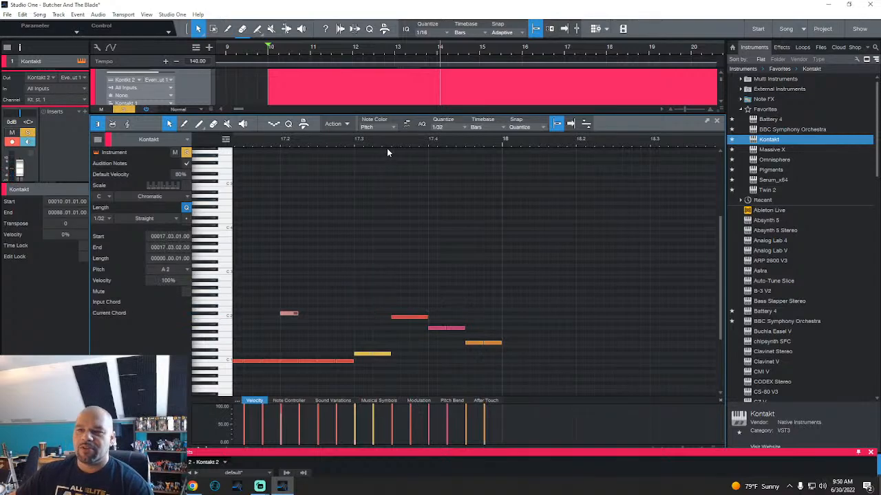
Step: Add four consecutive D 1 notes across beat 4 of bar 16
scroll(405, 147, down, 2)
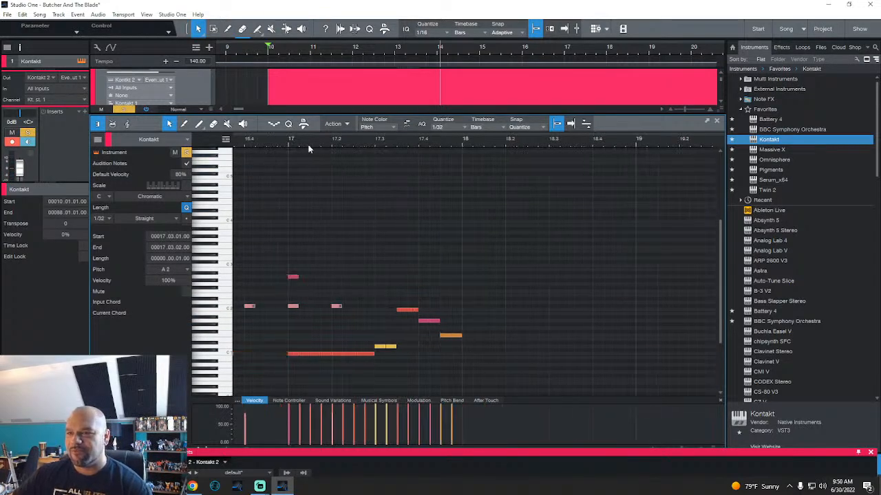
scroll(311, 146, down, 2)
scroll(359, 353, left, 3)
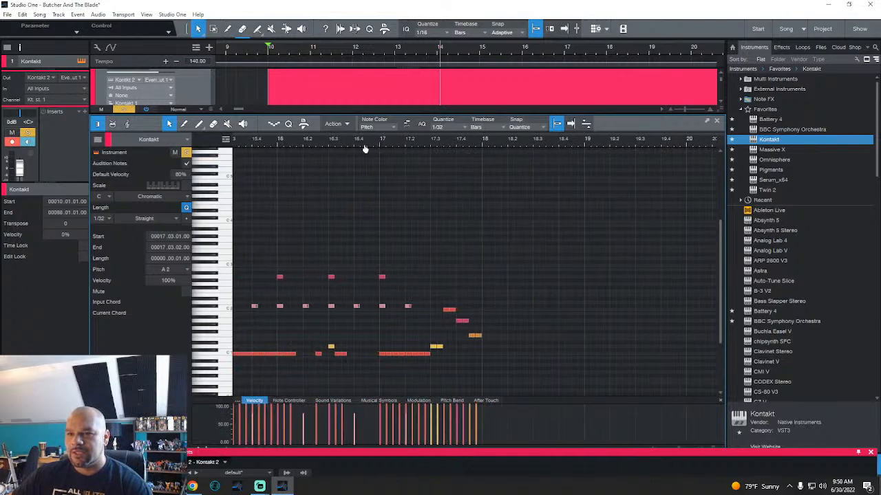
drag(345, 355, 359, 346)
key(d)
key(d)
key(d)
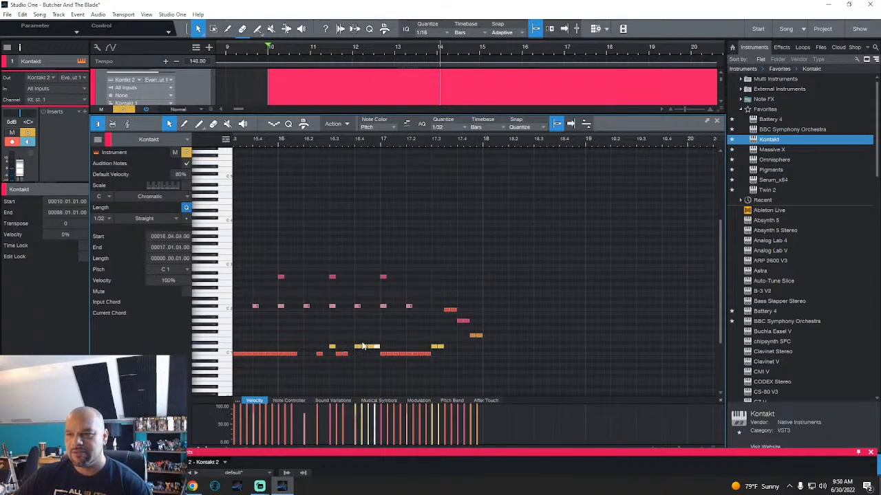
Step: Delete the C# 2 note on beat 4 of bar 16 and play the pattern from bar 10 into bar 17
drag(360, 315, 356, 300)
key(Delete)
scroll(428, 144, down, 5)
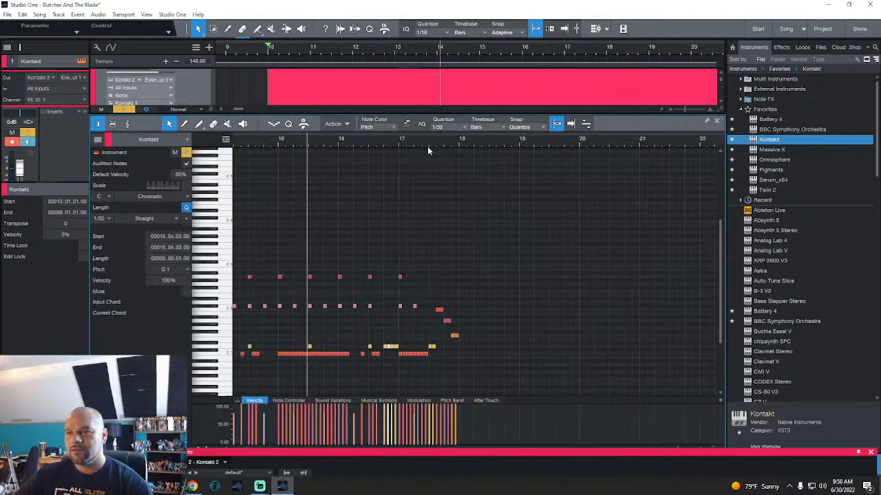
key(comma)
key(space)
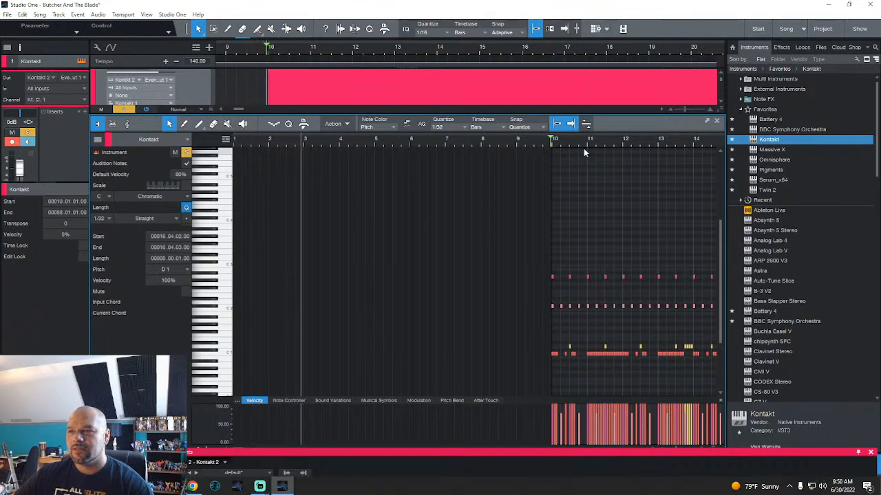
scroll(578, 145, up, 4)
scroll(368, 142, down, 4)
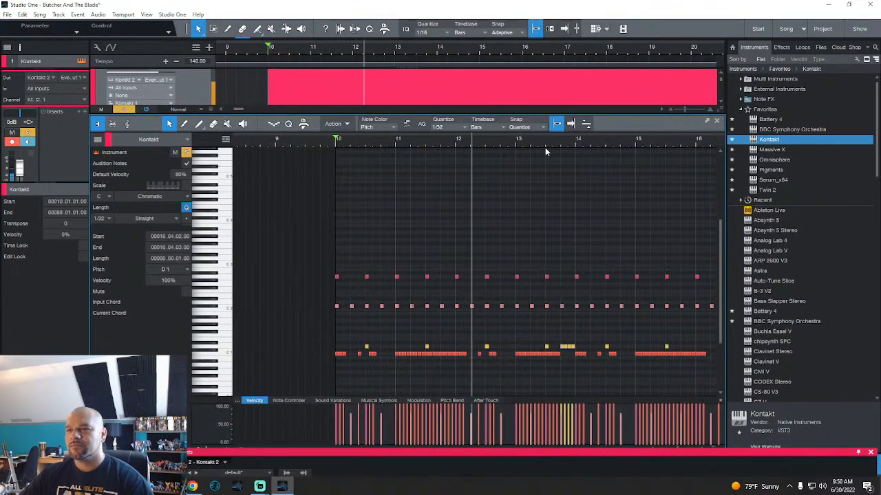
drag(553, 144, 471, 136)
scroll(470, 139, down, 3)
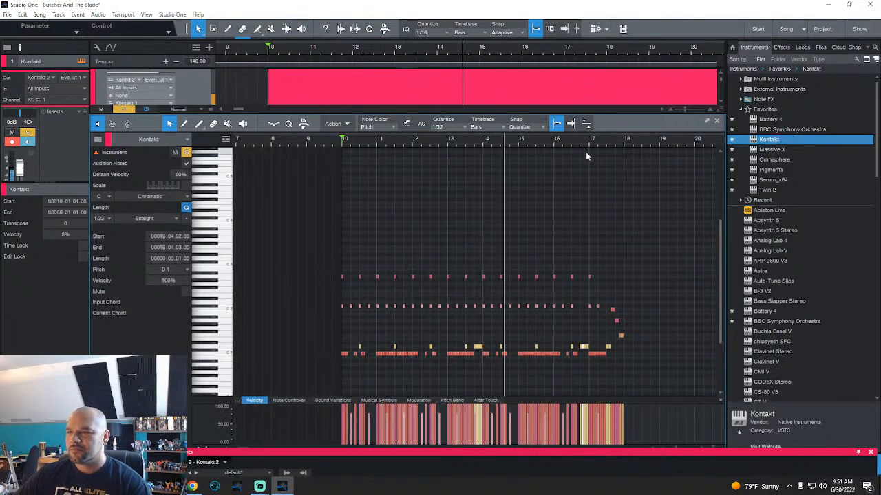
drag(598, 143, 562, 141)
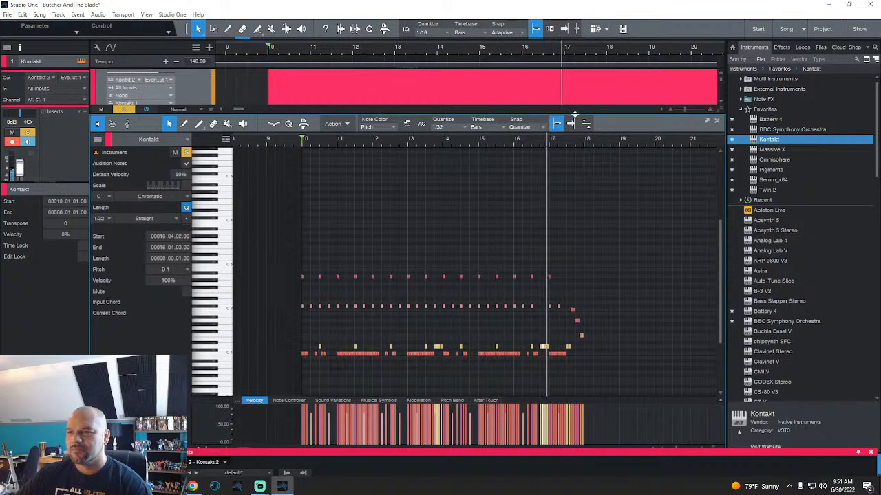
Step: Replace the four D 1 notes on beat 4 of bar 16 with four C 1 notes
drag(558, 143, 450, 141)
drag(397, 329, 429, 358)
key(Delete)
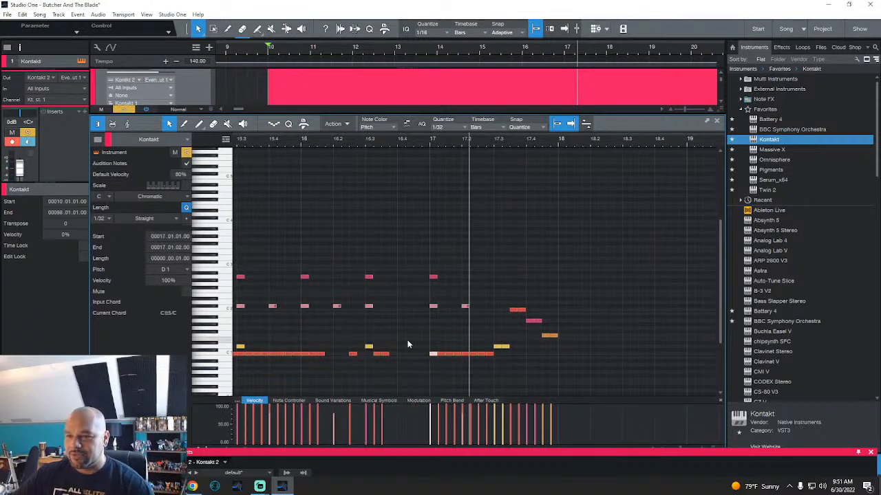
click(400, 355)
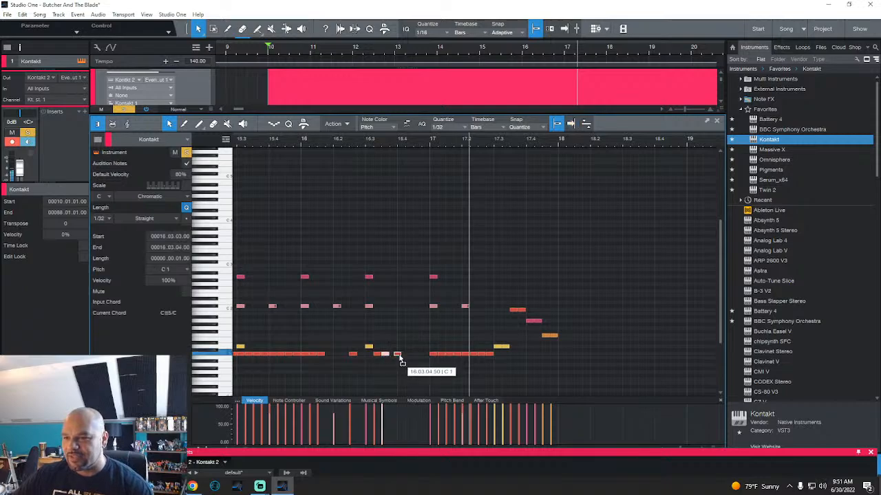
drag(404, 355, 423, 355)
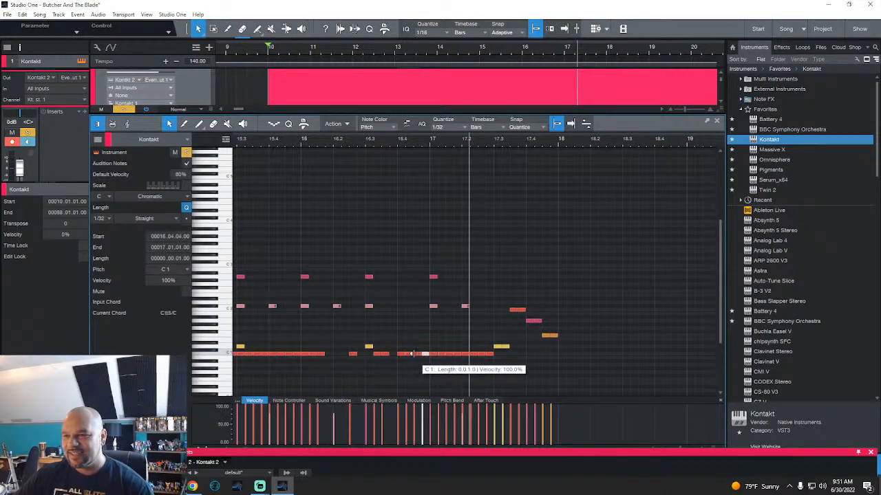
Step: Play the pattern from bar 10 and listen to the transition from bar 16 into bar 17
key(space)
scroll(414, 144, down, 2)
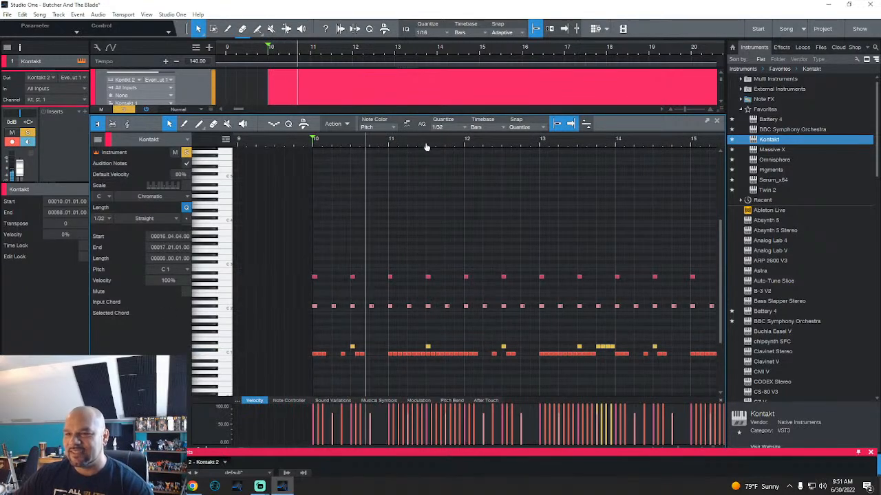
scroll(421, 143, down, 2)
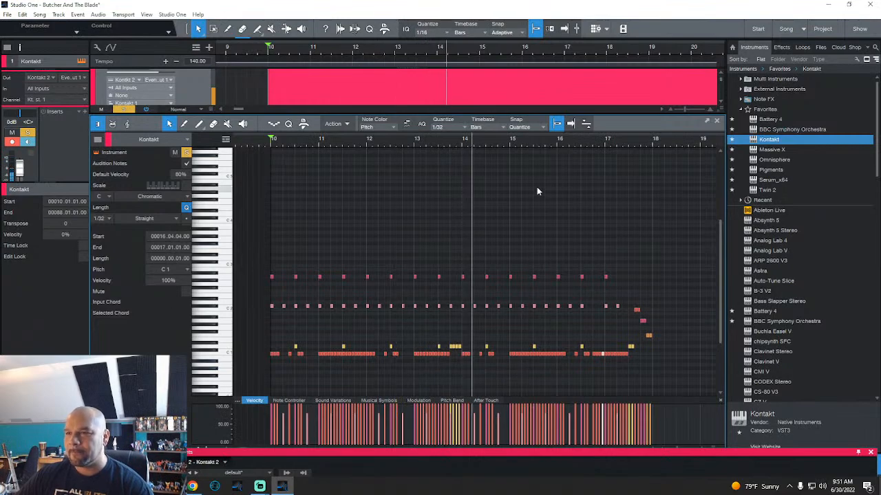
drag(536, 144, 417, 147)
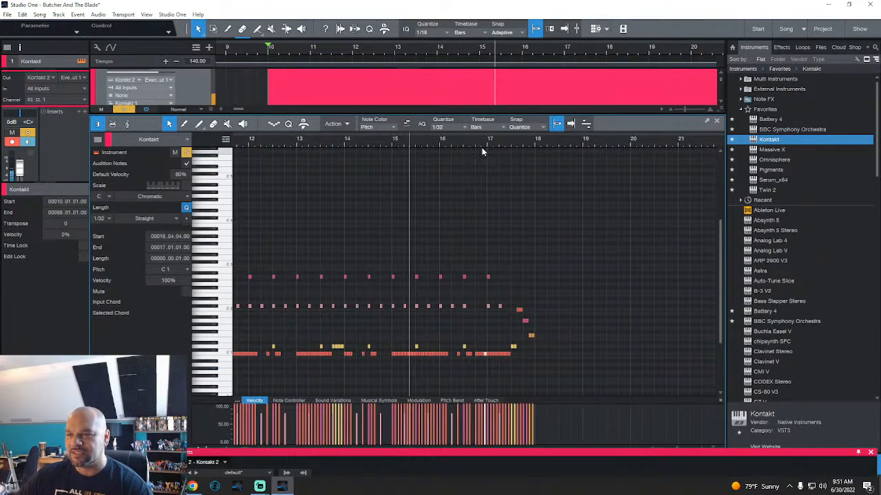
scroll(481, 147, up, 3)
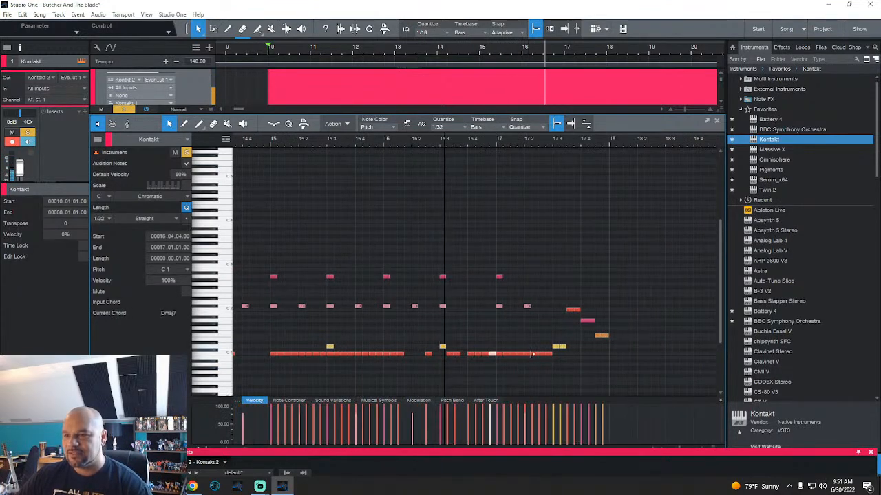
Step: Delete the four C 1 notes on beat 4 of bar 16
click(470, 353)
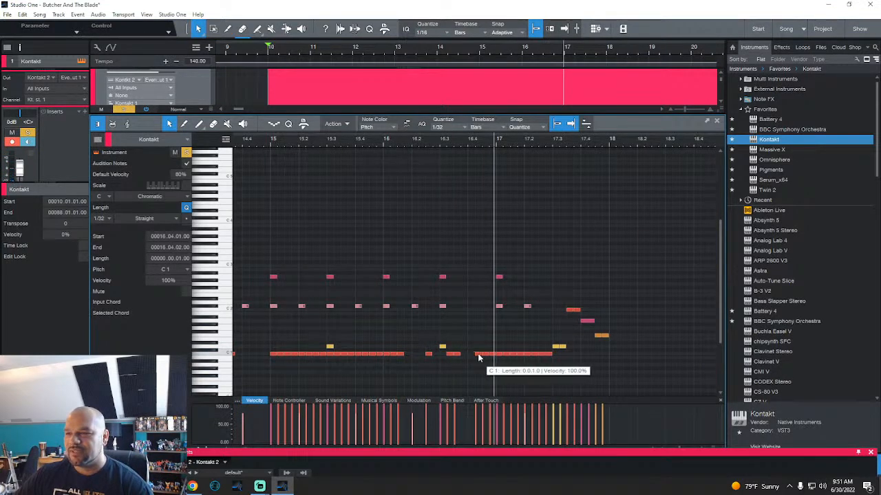
click(499, 364)
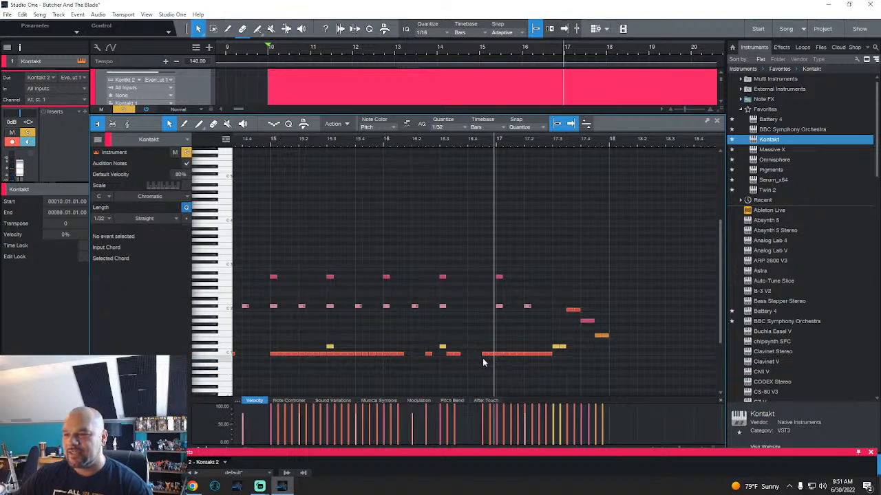
click(485, 354)
key(Delete)
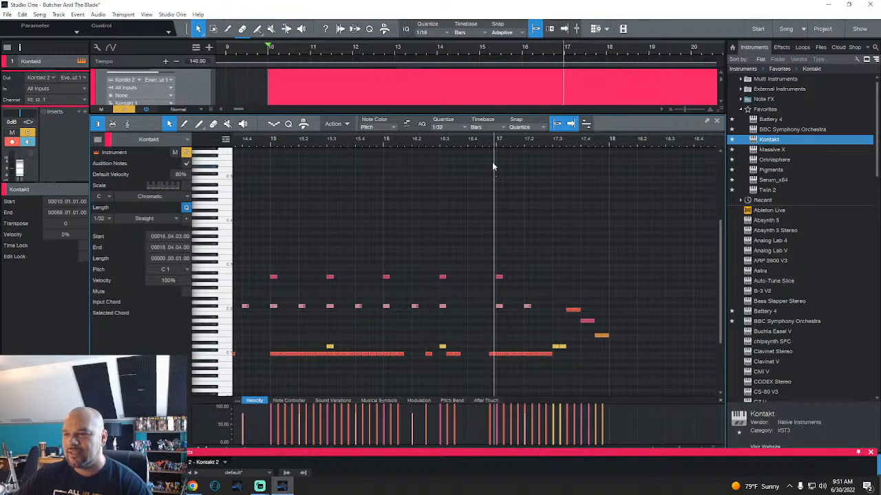
scroll(495, 162, up, 5)
click(488, 355)
key(Delete)
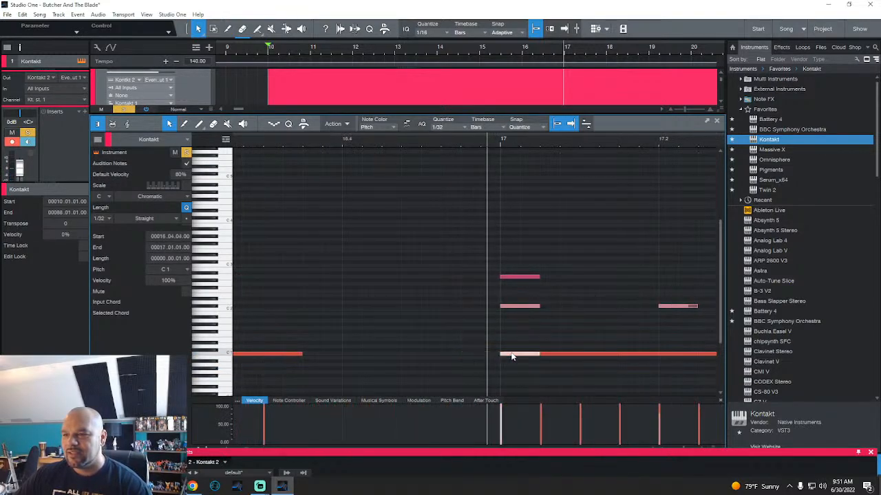
Step: Move the first two C 1 notes on each of beats 1 and 2 of bar 17 up to D 1 and play the pattern
drag(511, 353, 568, 352)
drag(669, 357, 707, 352)
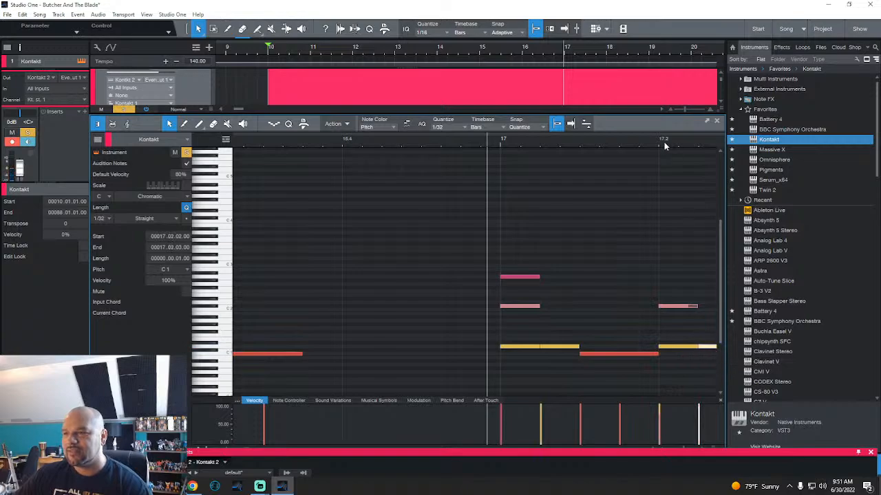
drag(663, 141, 469, 154)
key(space)
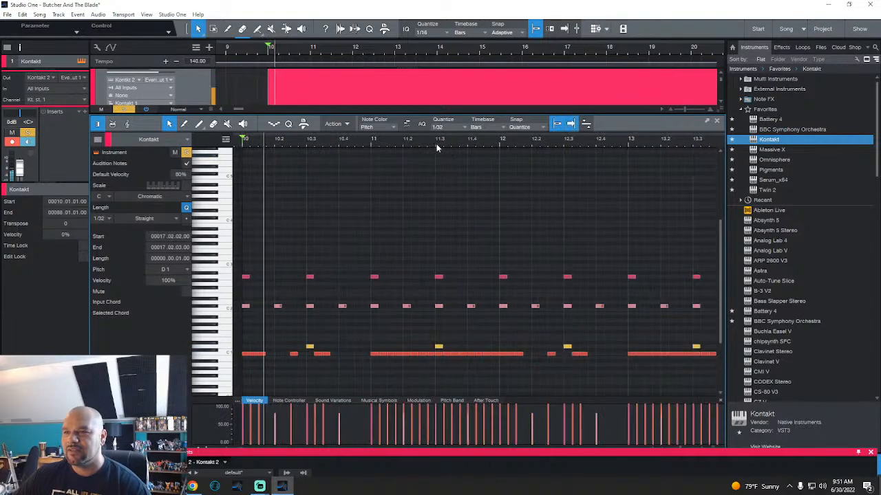
scroll(476, 142, down, 5)
scroll(610, 143, up, 5)
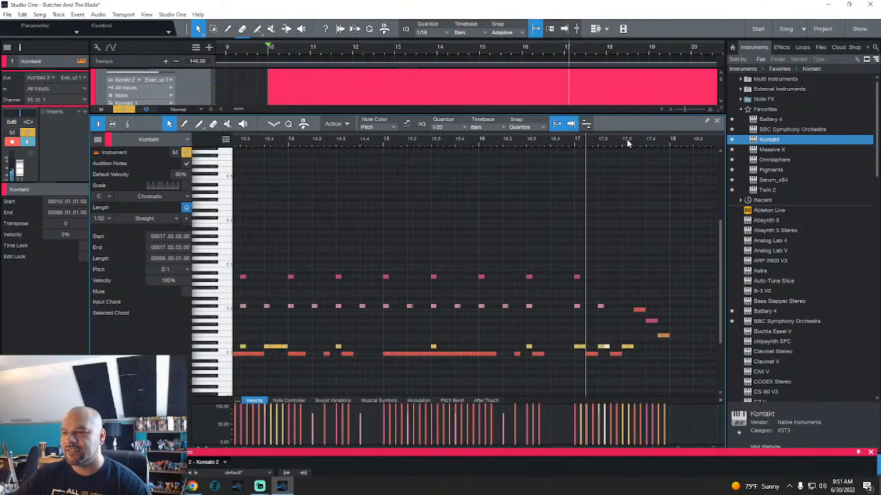
scroll(653, 142, down, 6)
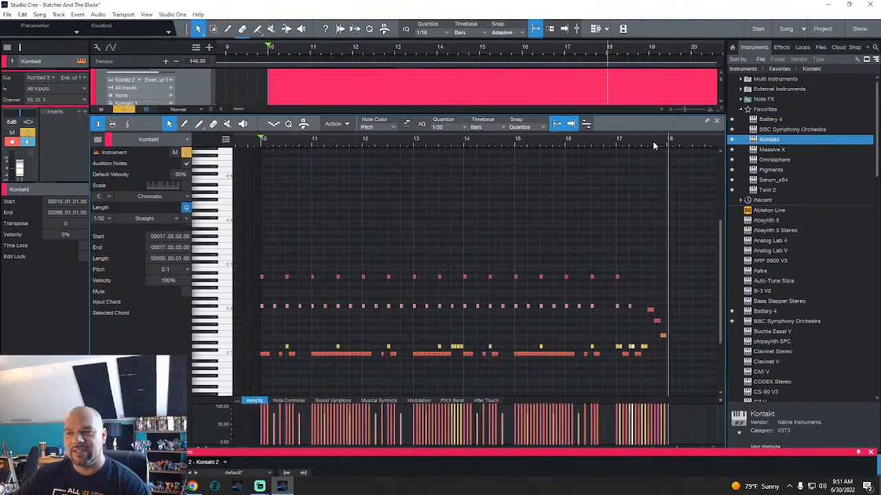
Step: Duplicate the entire eight-bar pattern from bars 10 to 17 into bars 18 to 25
drag(562, 380, 388, 227)
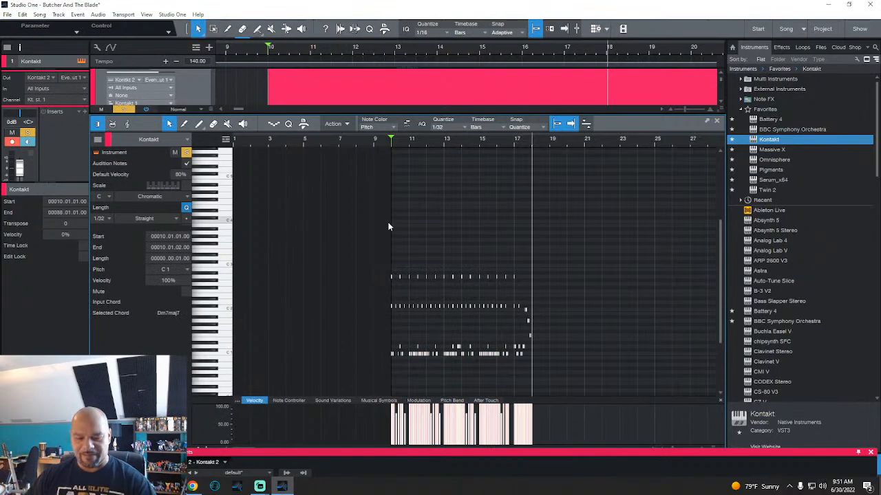
key(d)
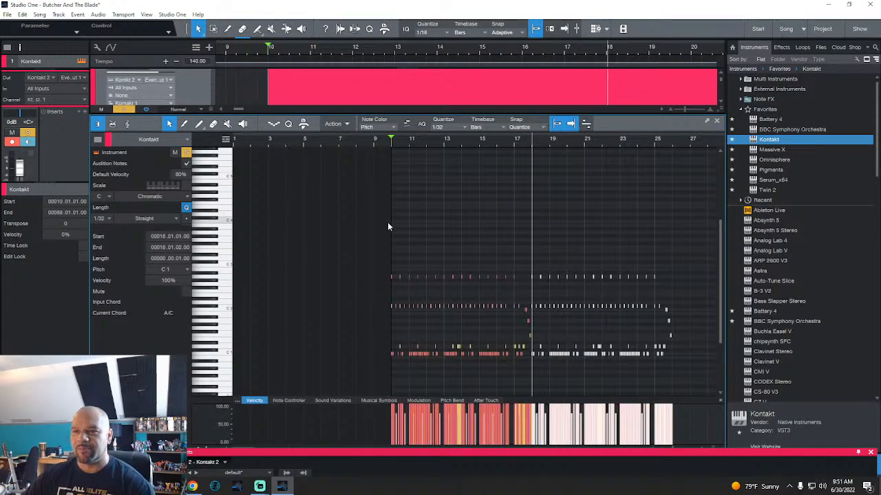
Step: Shrink the note editor to enlarge the arrangement and reduce the track height so that many more tracks fit
drag(329, 114, 297, 492)
scroll(204, 291, down, 3)
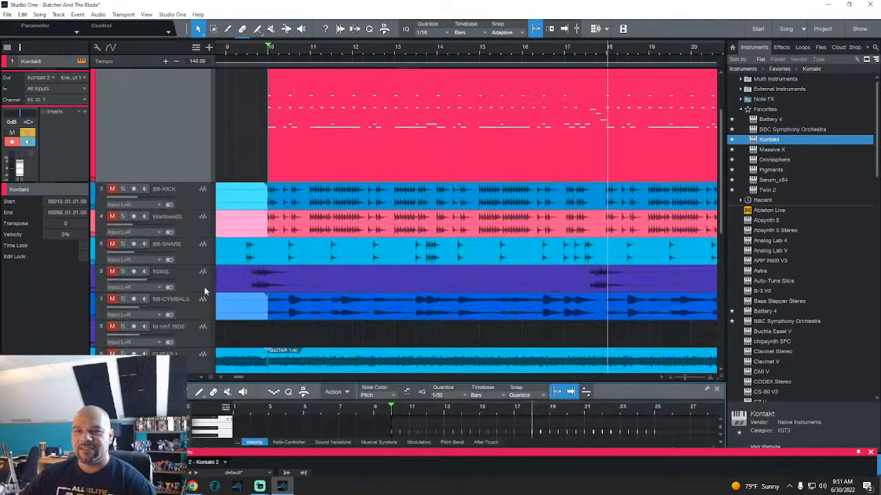
click(186, 378)
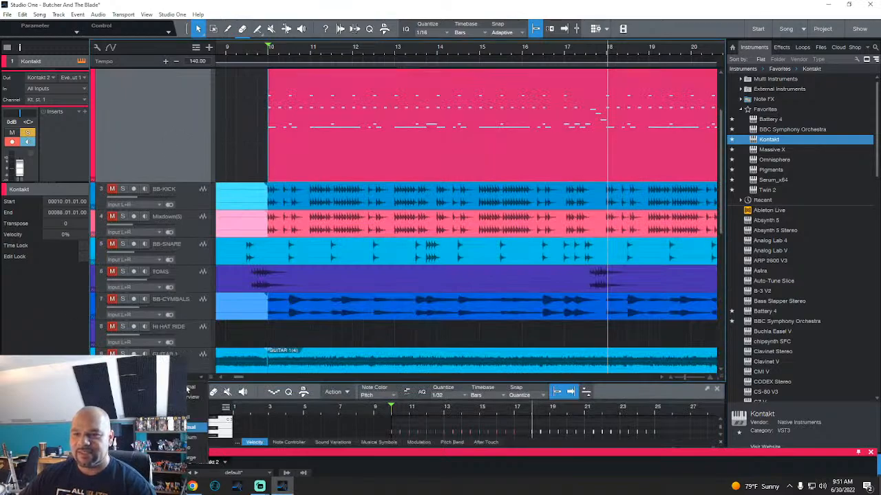
click(202, 378)
click(201, 378)
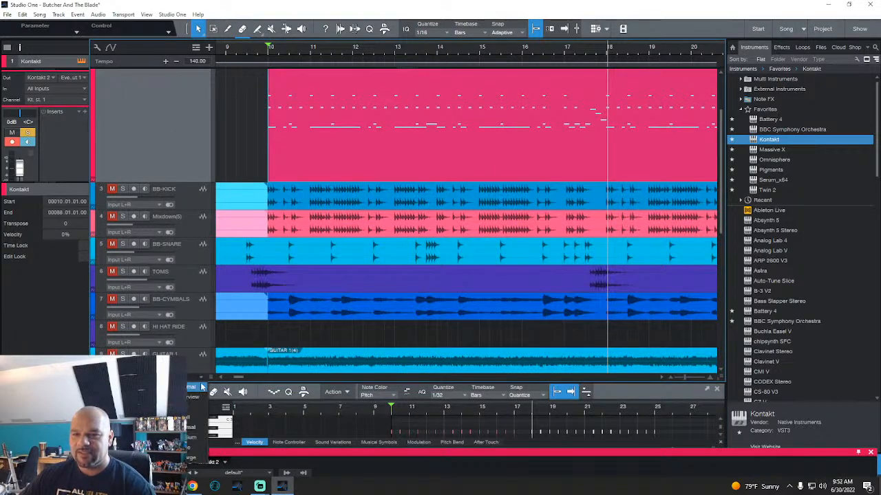
click(208, 379)
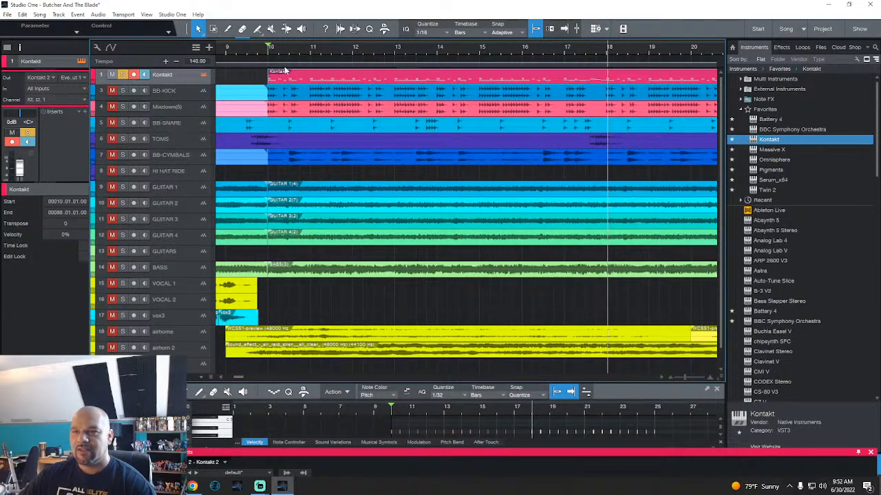
Step: Play the song with the Kontakt track unsoloed and the BB-KICK, Mixdown(5), BB-SNARE, TOMS and BB-CYMBALS tracks soloed
key(w)
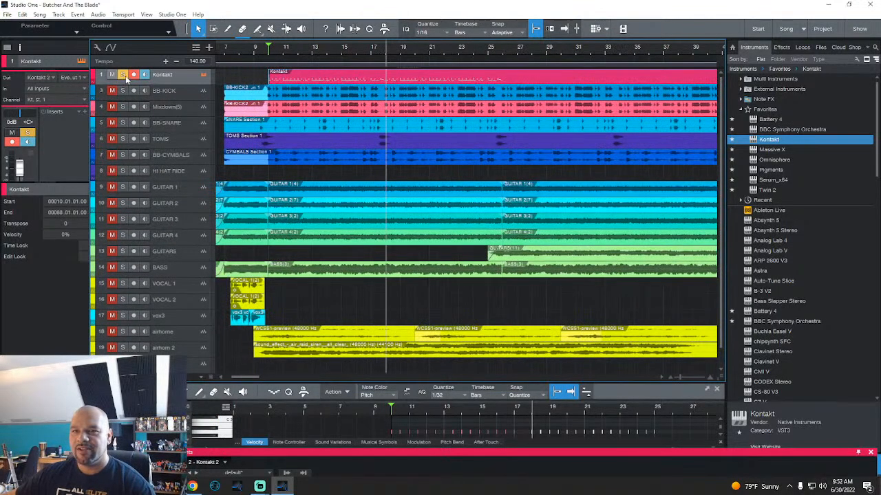
key(space)
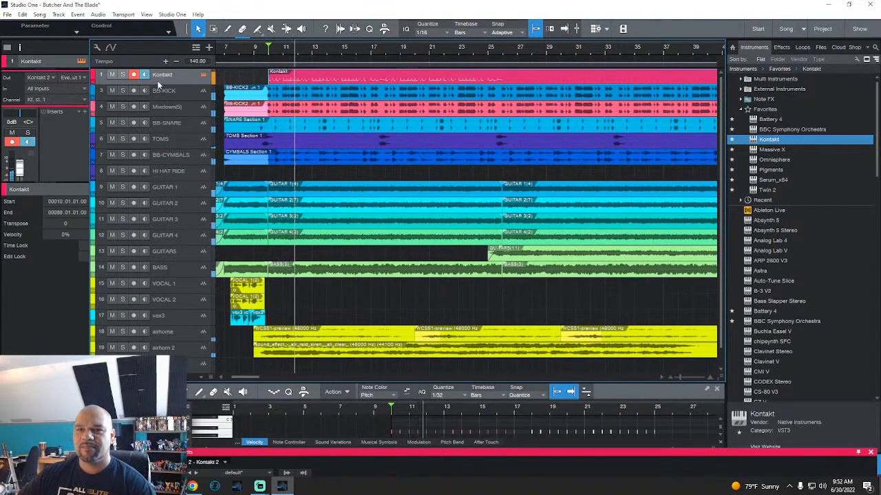
click(123, 90)
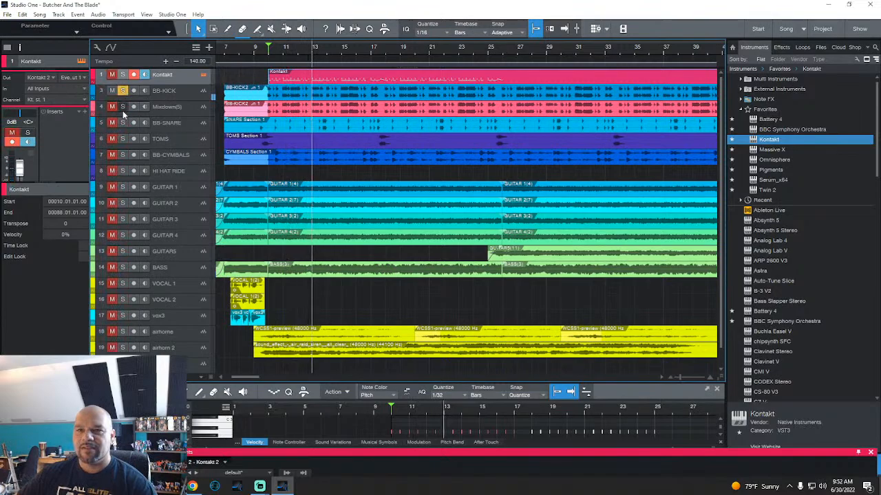
click(122, 107)
click(123, 123)
click(124, 139)
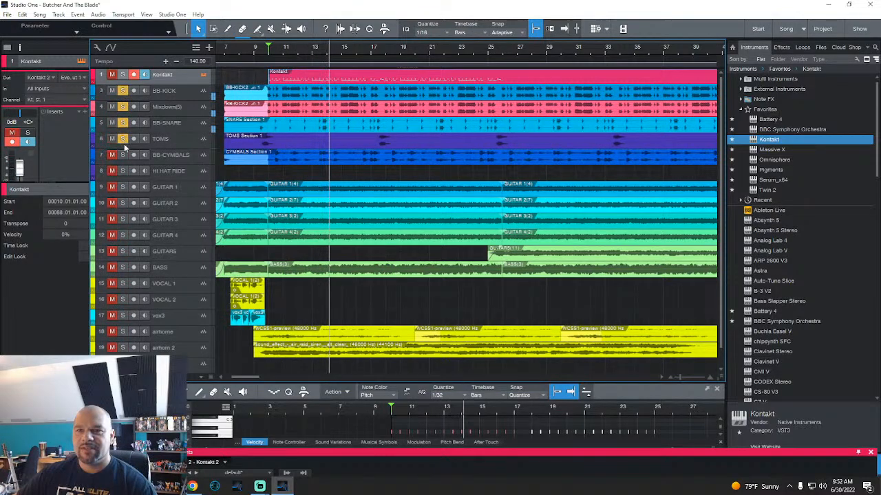
click(122, 155)
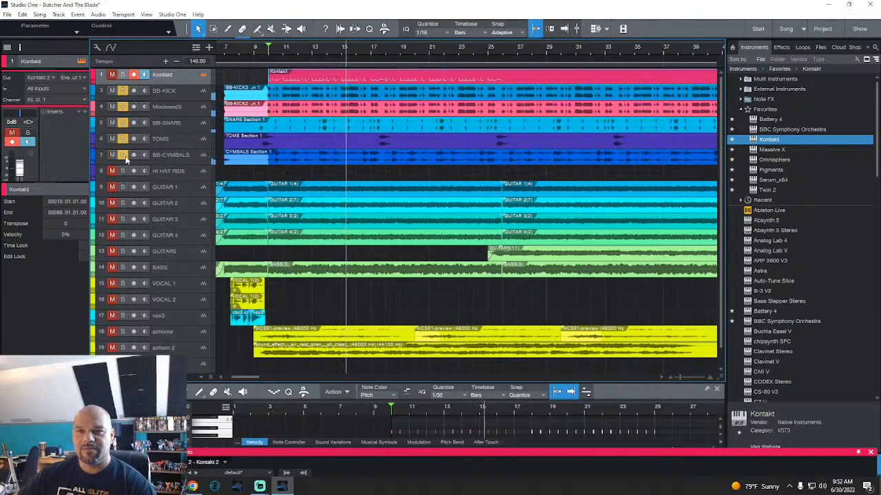
Step: Solo the Kontakt drums together with GUITAR 1 to 4, GUITARS and BASS in place of the original drum tracks during playback
click(123, 75)
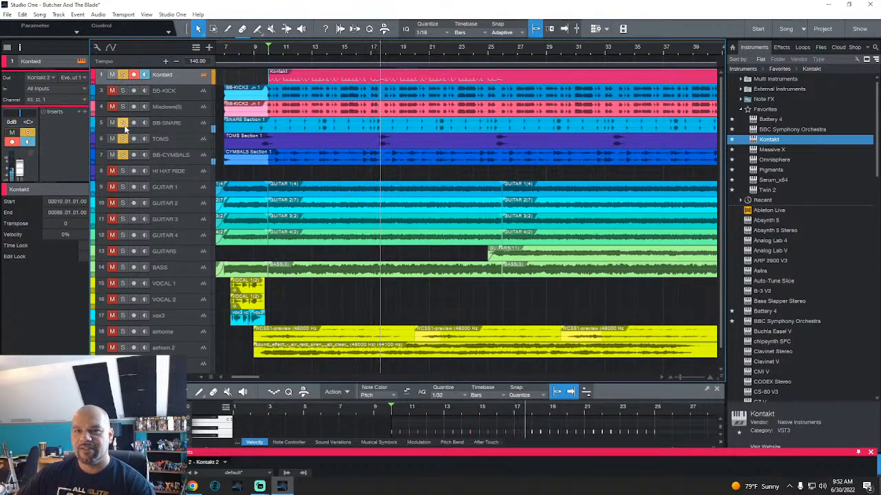
click(123, 187)
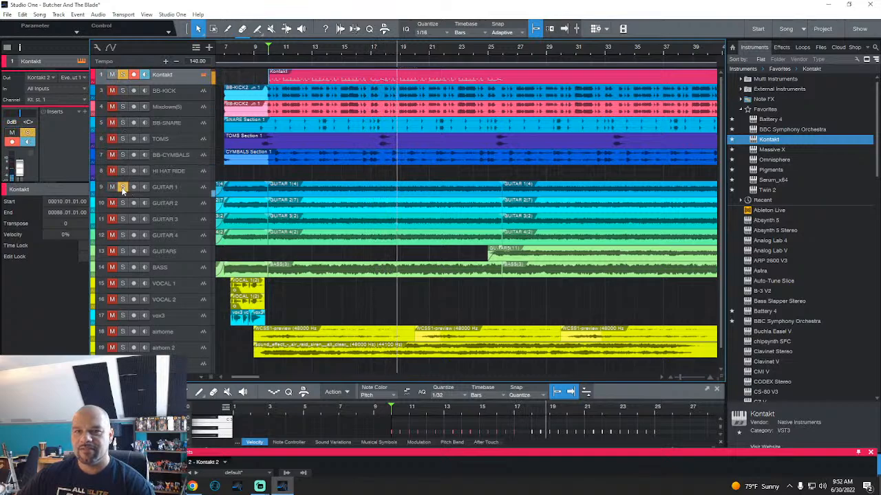
click(122, 203)
click(122, 219)
click(122, 234)
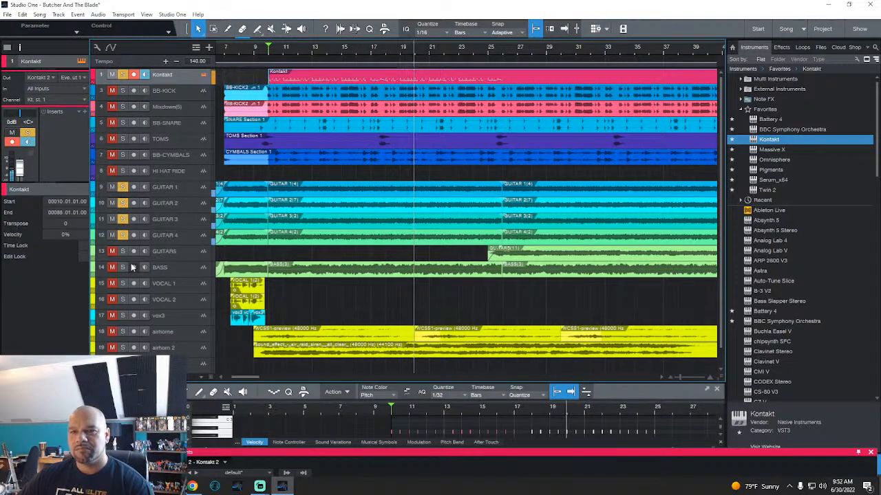
click(123, 251)
click(124, 267)
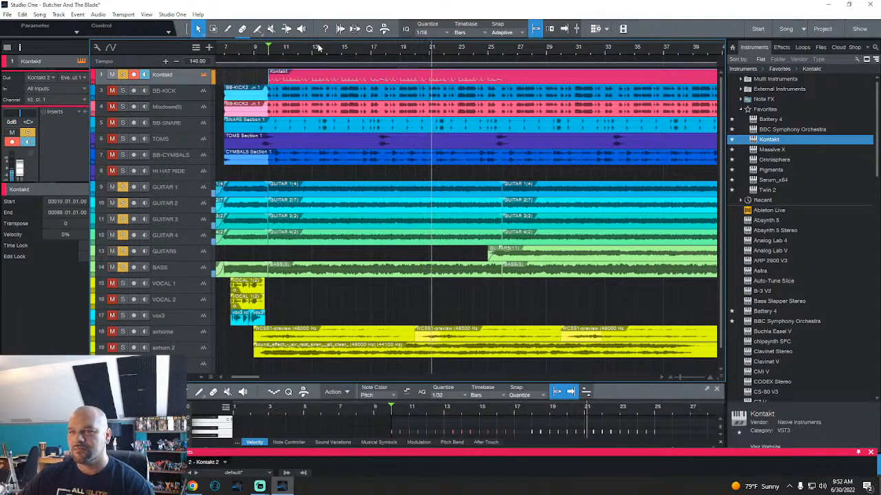
drag(319, 48, 321, 53)
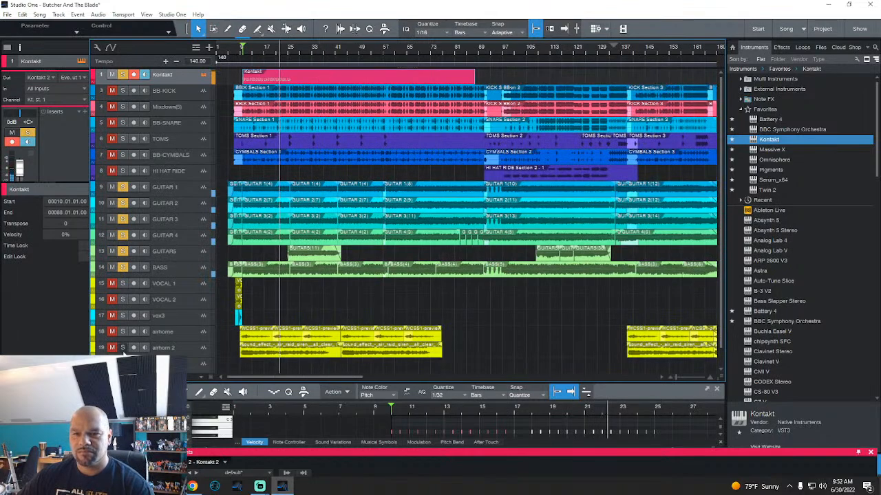
click(122, 348)
click(123, 332)
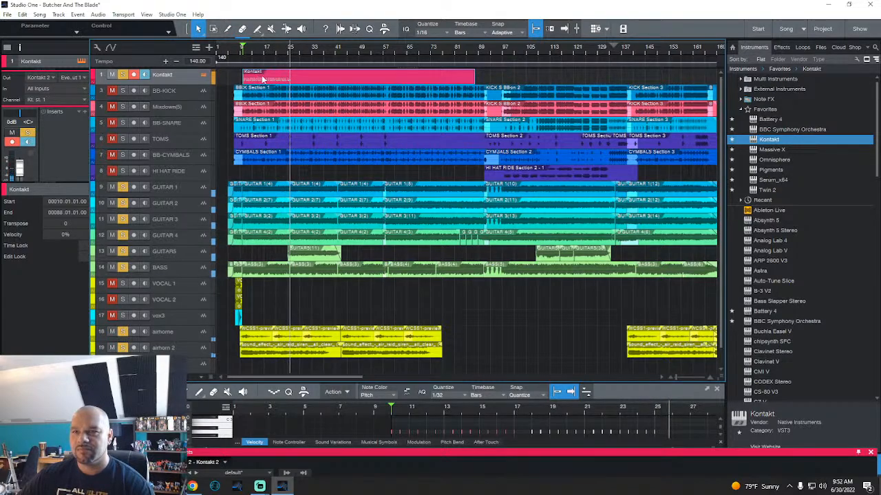
Step: Enlarge the note editor and duplicate all Kontakt notes from bars 10 to 25 into bars 26 to 41
click(450, 377)
drag(450, 382, 451, 69)
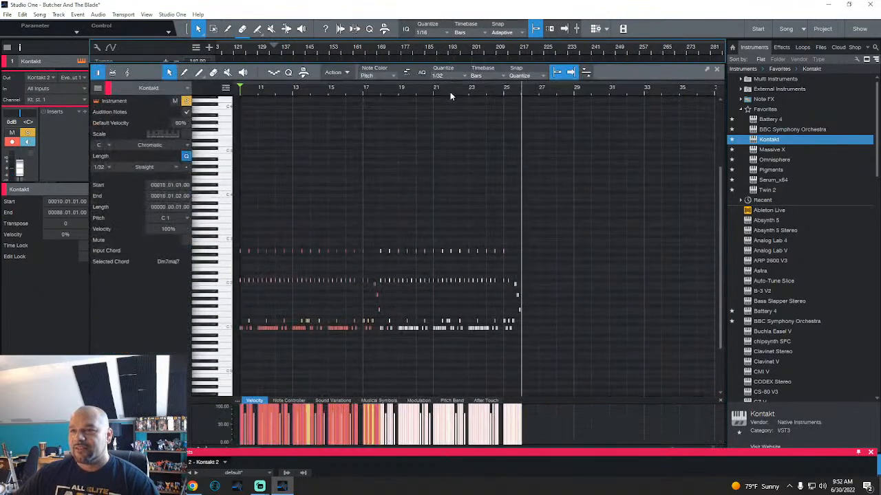
scroll(451, 93, down, 3)
drag(526, 327, 316, 198)
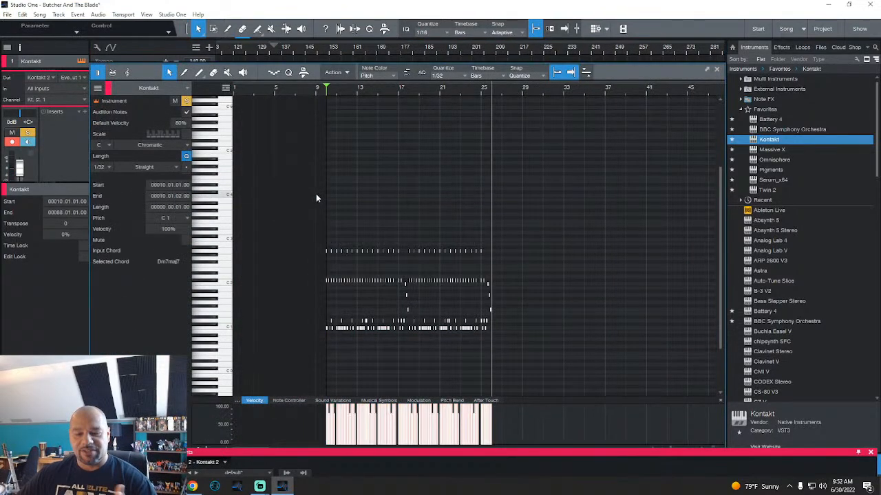
key(d)
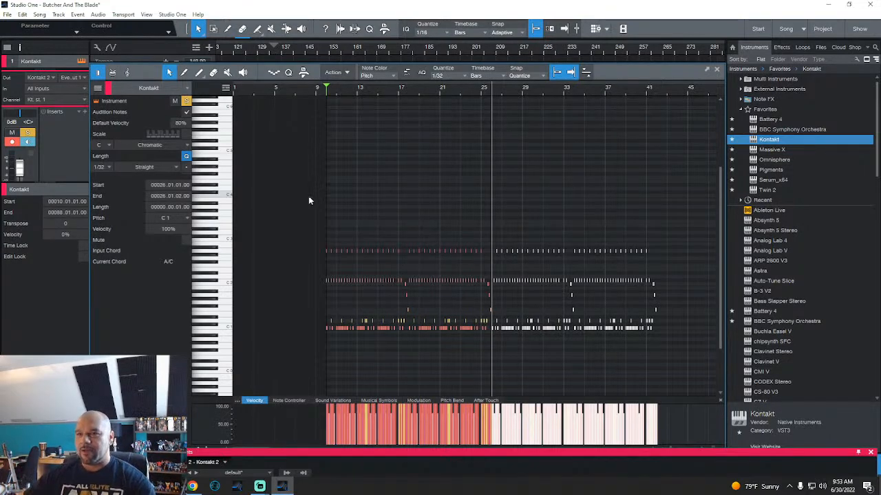
scroll(363, 89, down, 5)
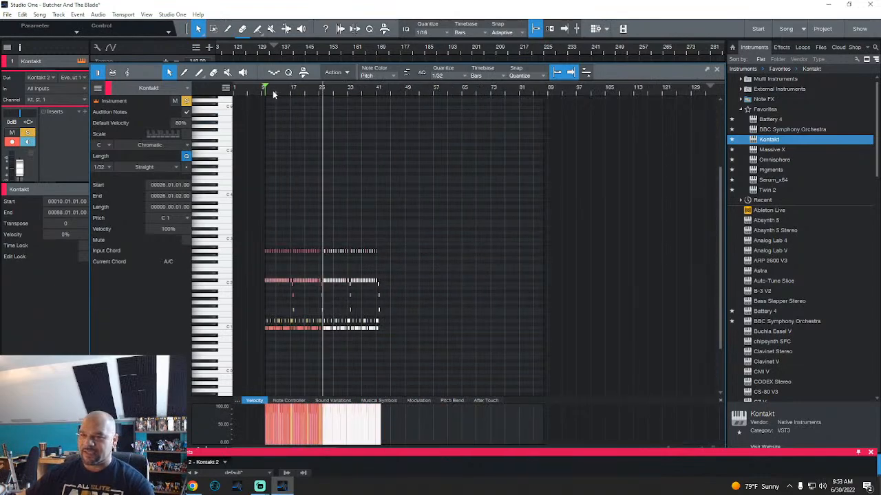
scroll(274, 91, up, 4)
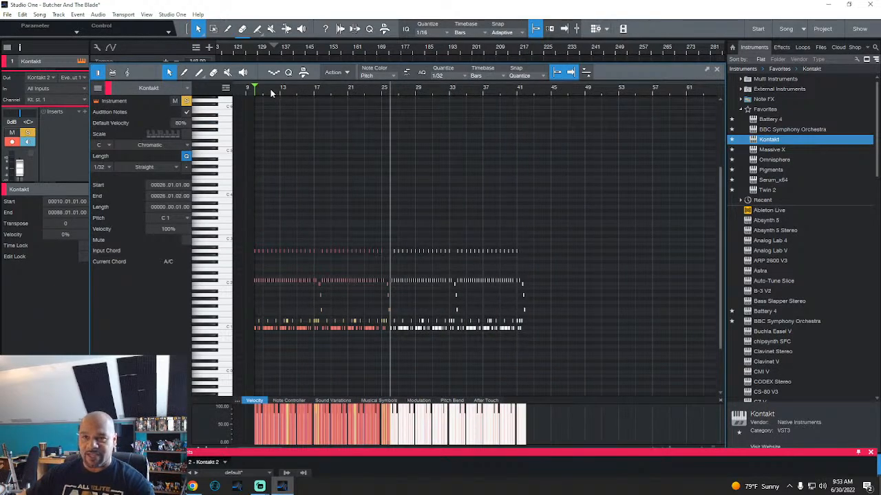
scroll(272, 93, up, 4)
scroll(258, 93, down, 5)
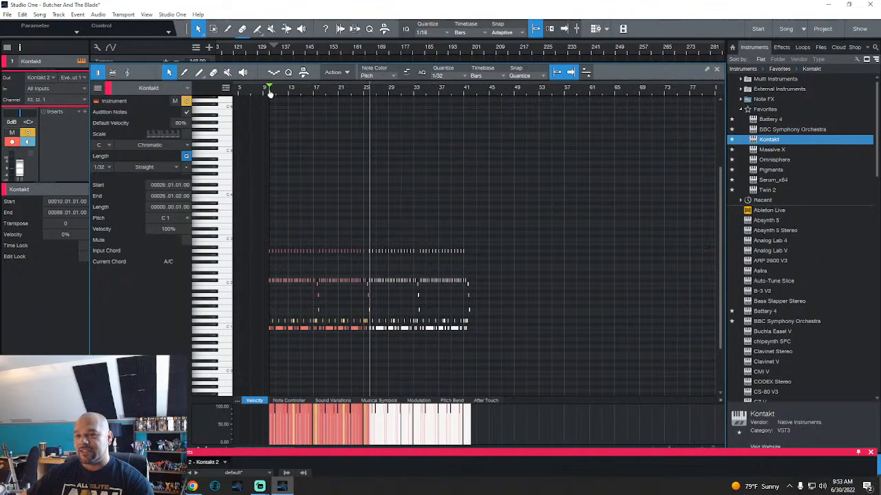
click(331, 156)
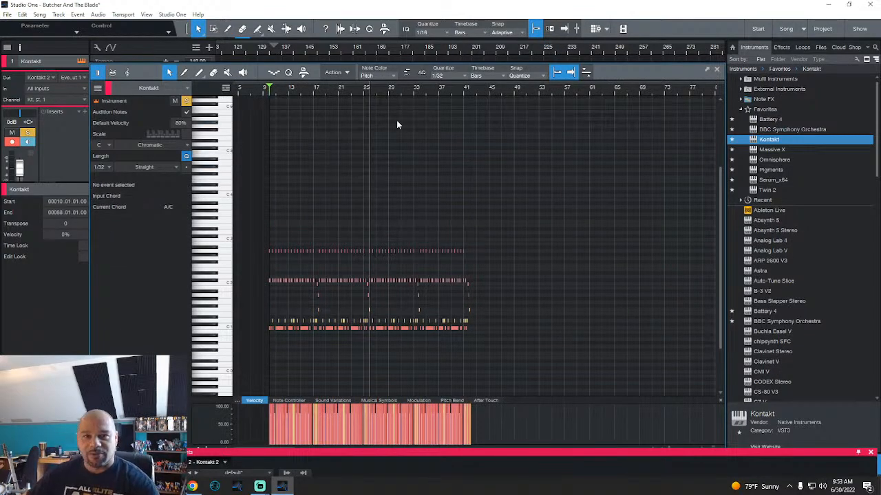
Step: Shrink the note editor and bring the whole Kontakt part from bar 10 onward into view in the arrangement
scroll(261, 92, up, 2)
scroll(261, 91, up, 2)
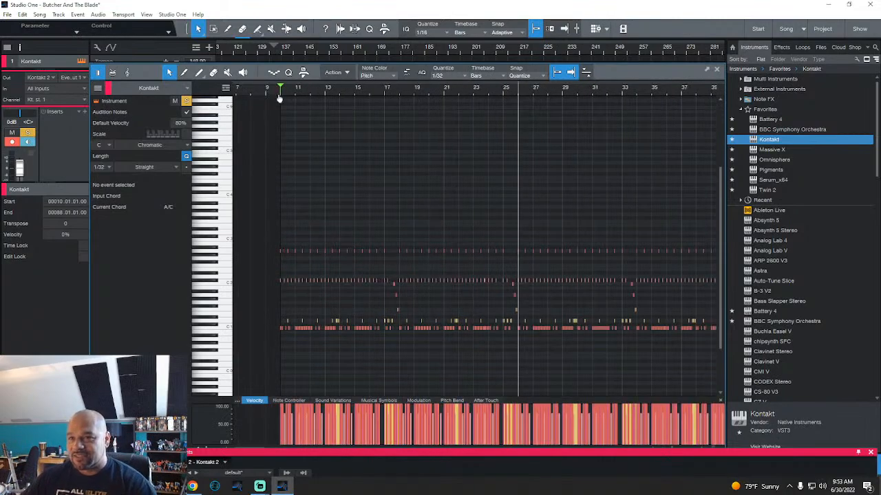
scroll(286, 93, down, 5)
scroll(255, 99, up, 1)
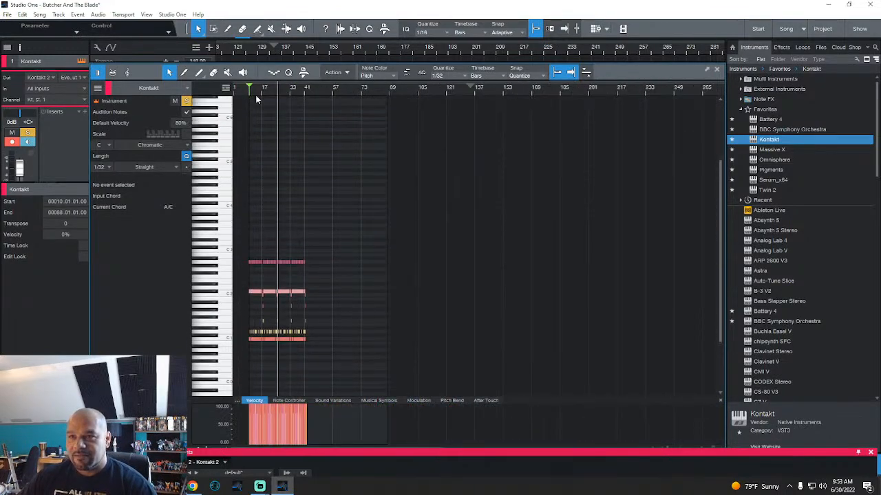
scroll(253, 93, up, 3)
drag(254, 93, 358, 90)
key(space)
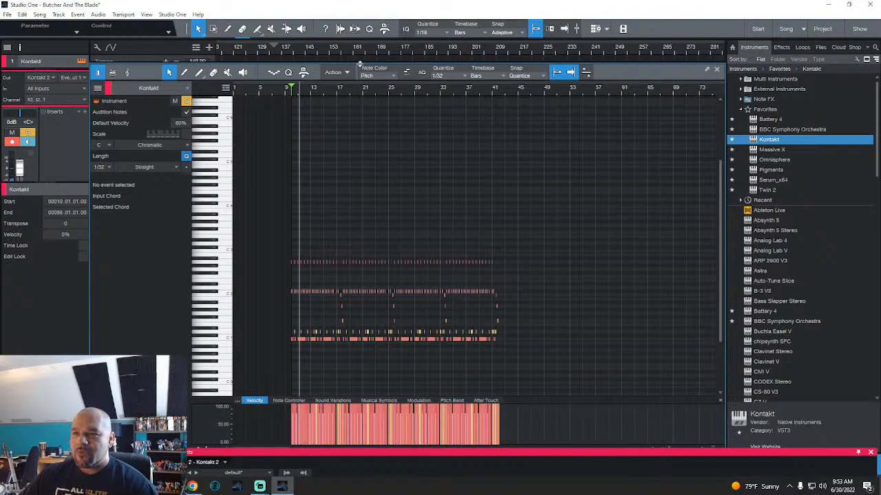
drag(359, 63, 359, 363)
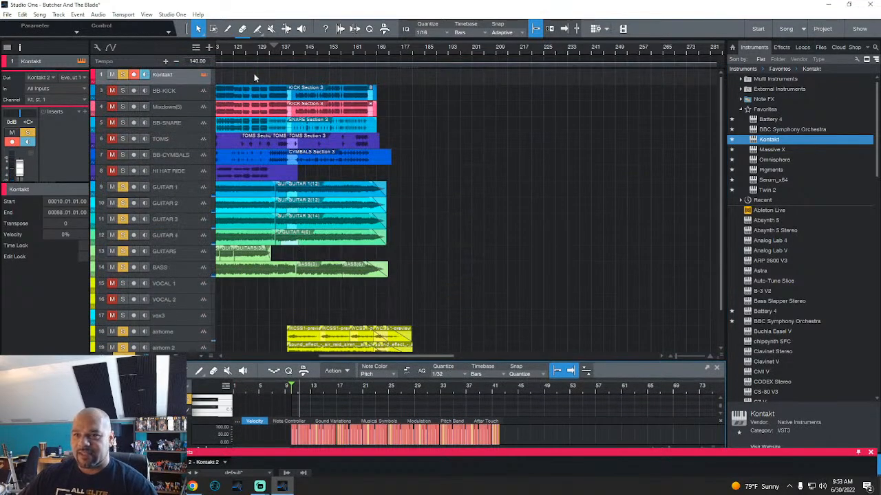
scroll(275, 49, down, 5)
scroll(248, 51, up, 5)
drag(281, 50, 371, 51)
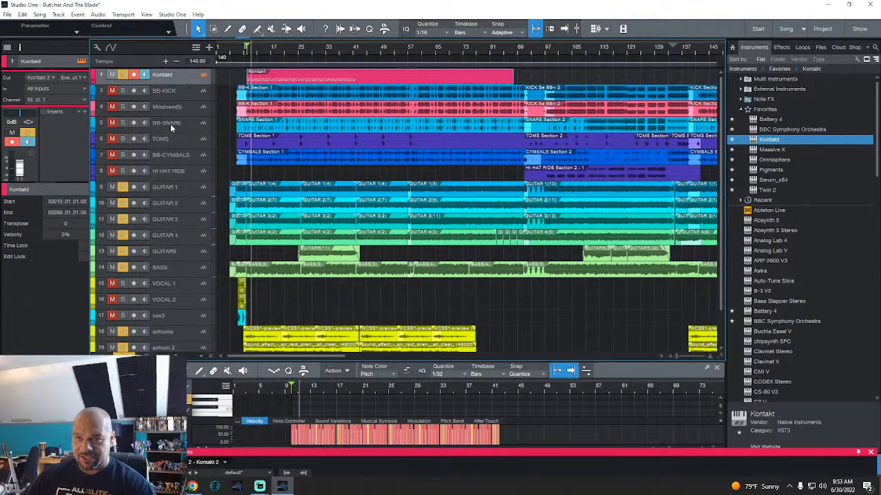
Step: Increase the track height in the arrangement and lower the Kontakt instrument track's volume to -10.4 dB
right_click(271, 79)
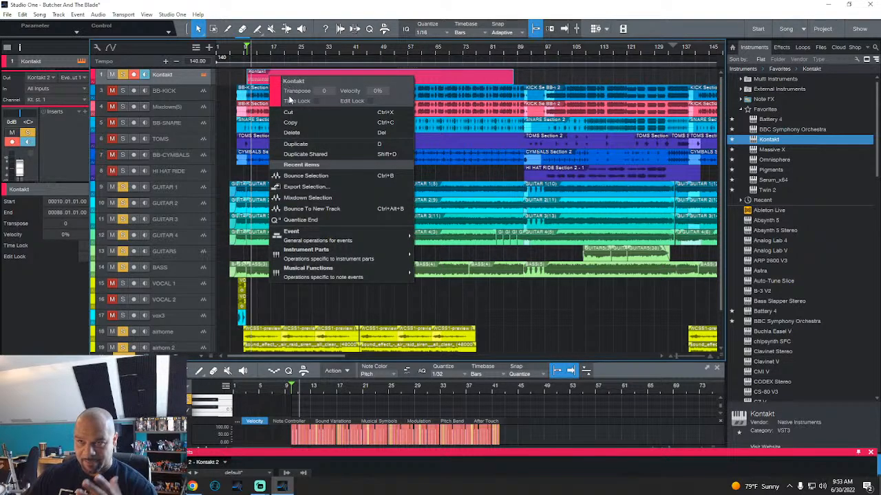
click(299, 179)
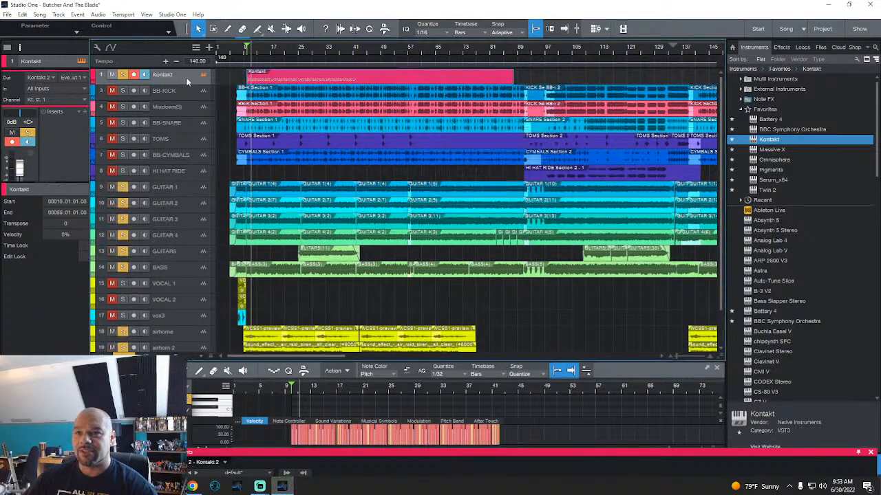
click(201, 356)
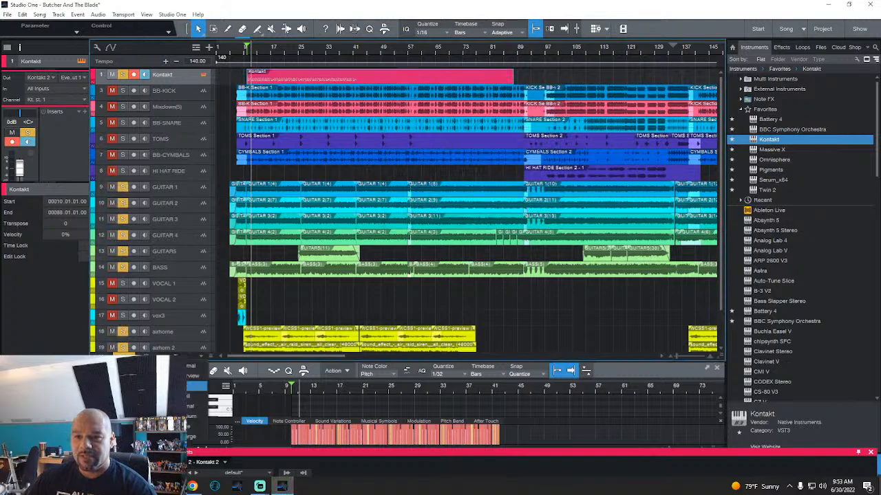
click(198, 403)
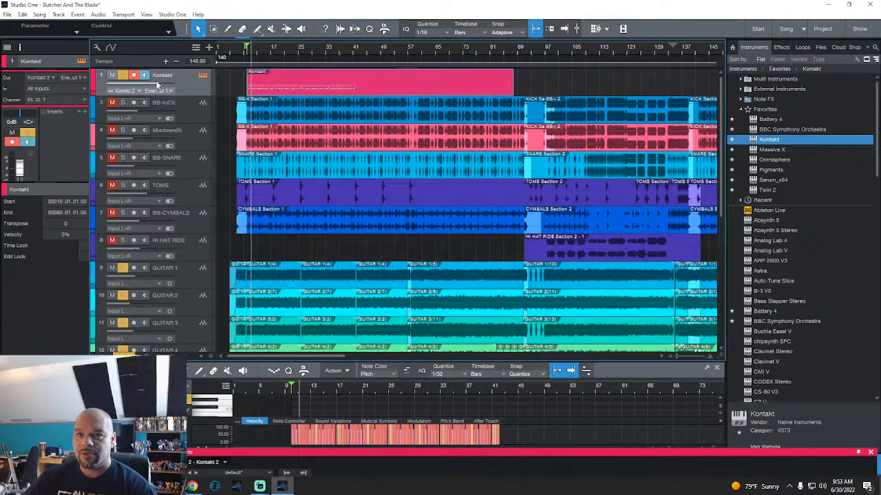
Step: Bounce the Kontakt MIDI part to an audio track and normalize the resulting audio event
right_click(318, 85)
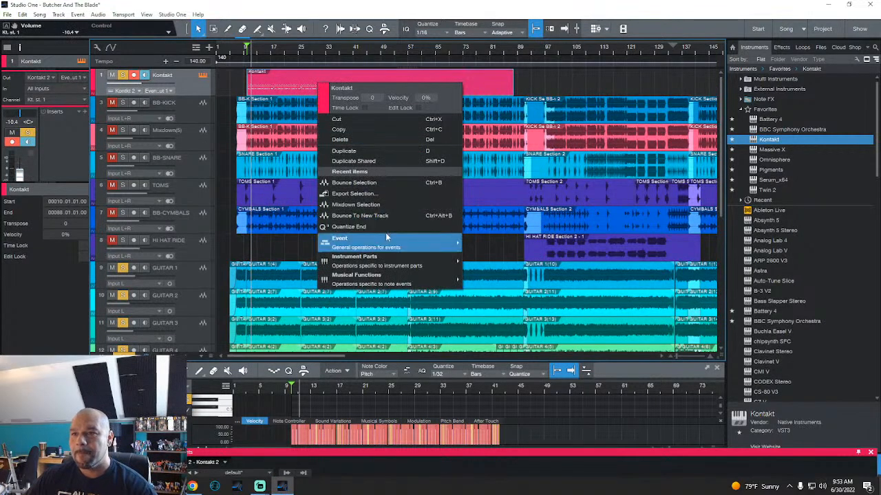
click(376, 184)
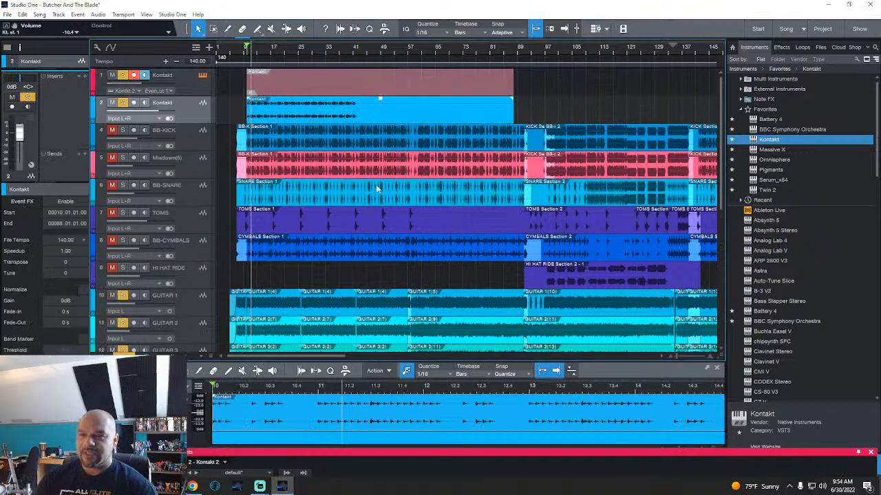
key(alt+n)
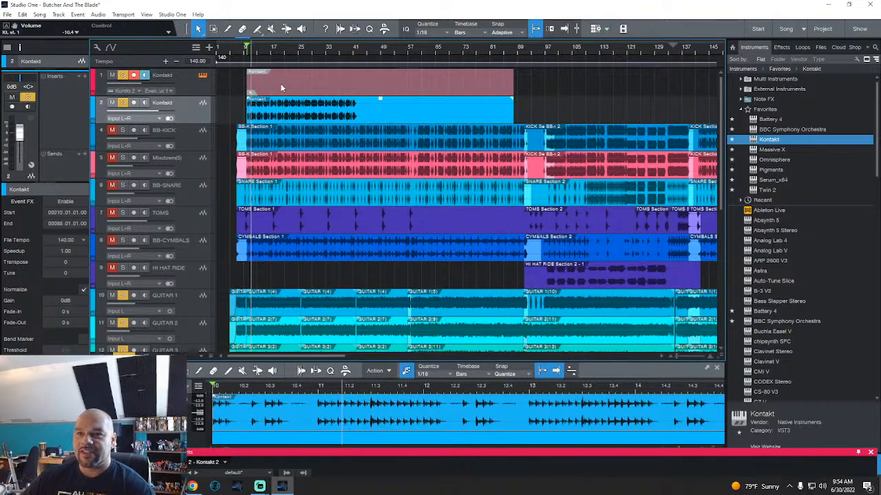
Step: Play the song, clear the existing solos and solo only the bounced Kontakt audio track
key(space)
click(123, 355)
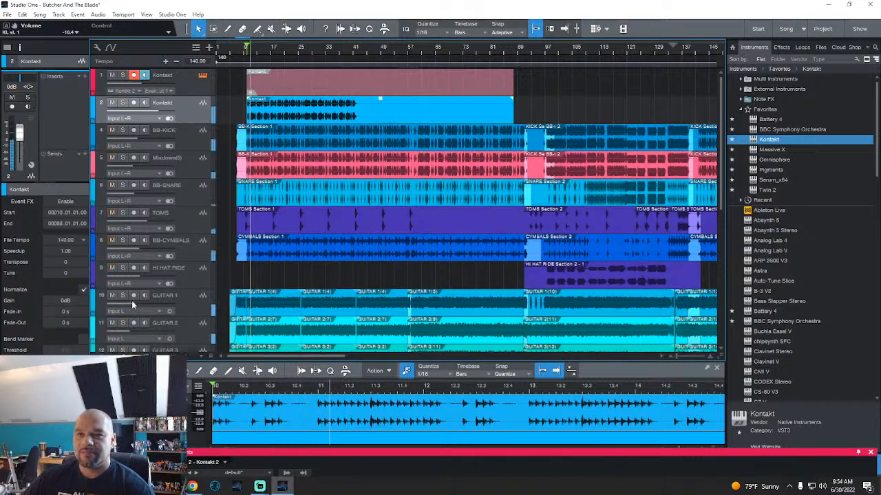
key(s)
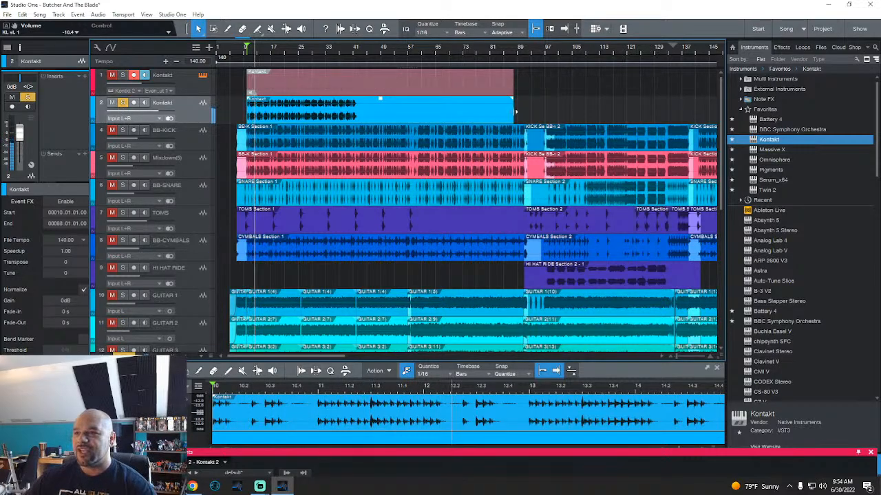
Step: Trim the end of the bounced Kontakt audio event to bar 45 and enlarge its track to inspect the waveform
drag(514, 112, 366, 112)
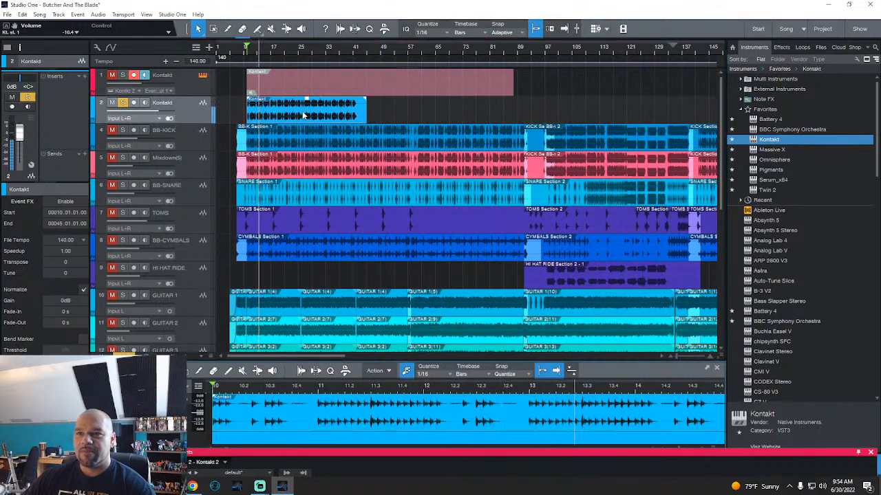
drag(191, 123, 202, 433)
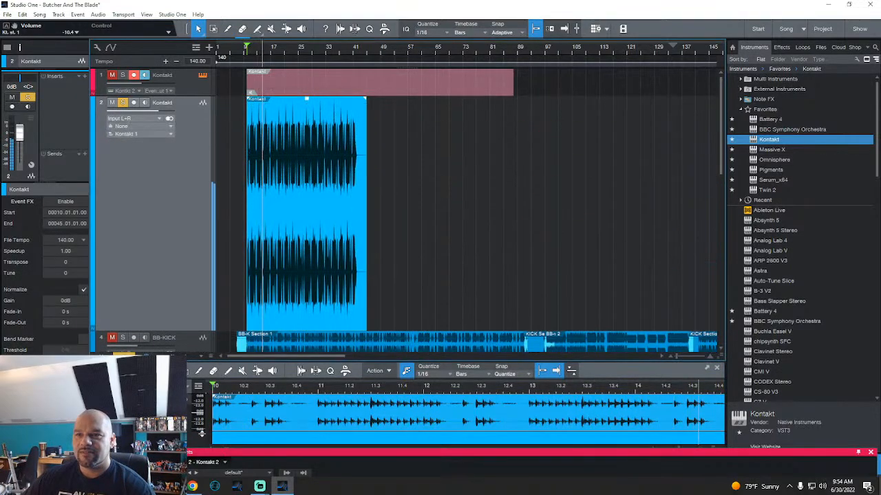
drag(246, 48, 247, 123)
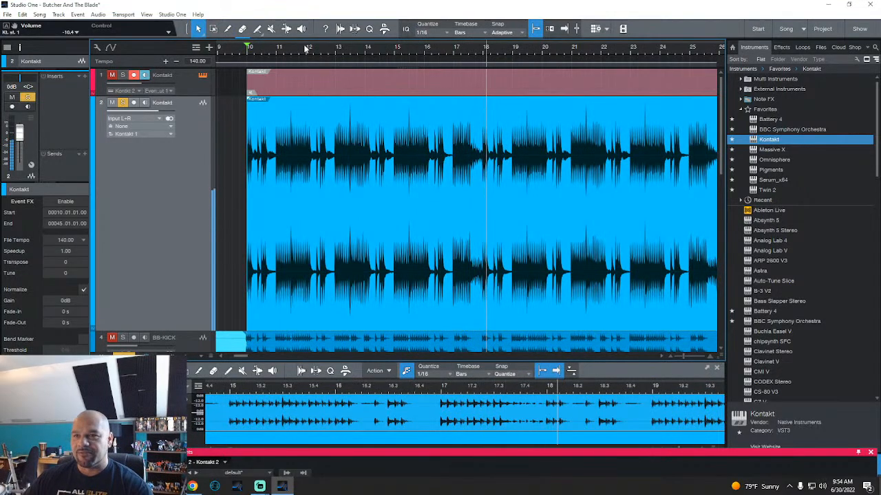
Step: Show the mixer console and add a new bus channel as a send on the bounced Kontakt audio channel
scroll(305, 48, down, 5)
key(F3)
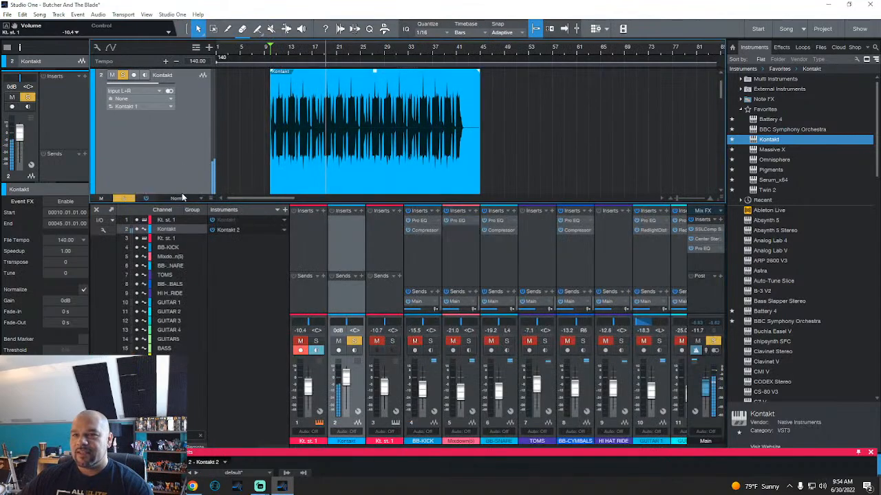
click(360, 275)
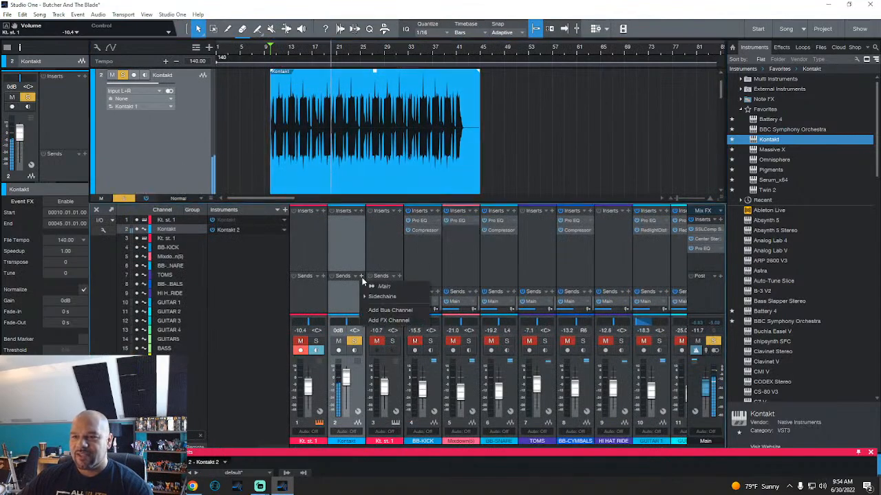
click(387, 321)
Step: Insert FabFilter Pro-Q 3 on the Kontakt audio channel and load its dynamic drum preset Programmed Percussion Punch
click(363, 213)
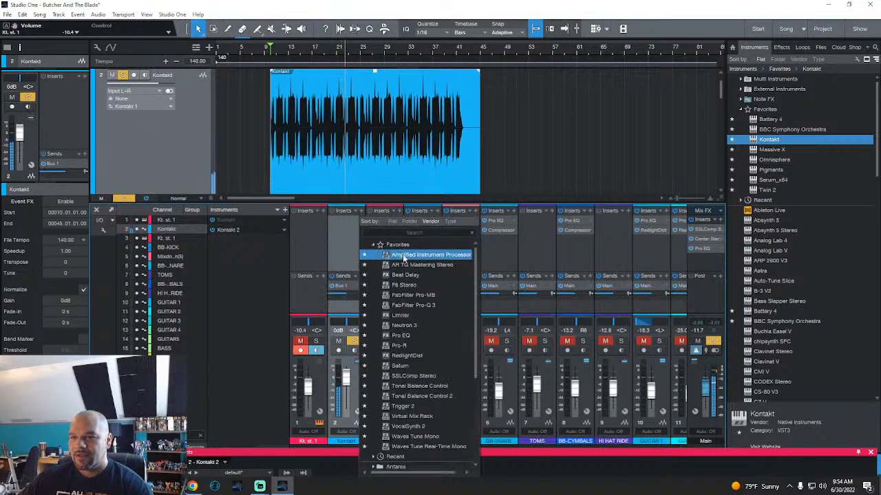
click(411, 305)
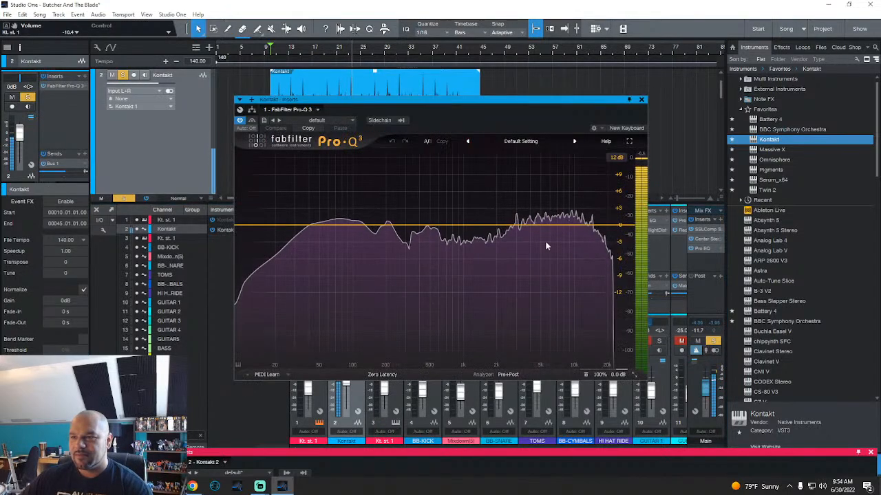
click(516, 141)
mouse_move(522, 152)
mouse_move(610, 152)
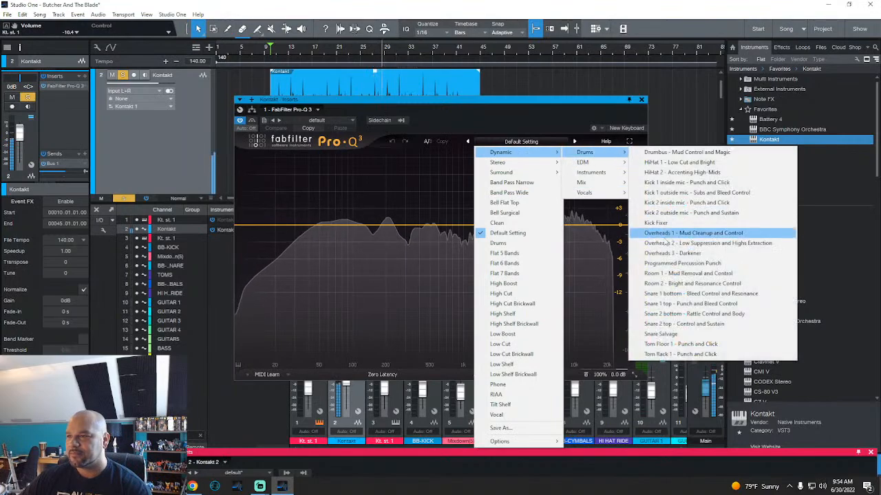
click(666, 263)
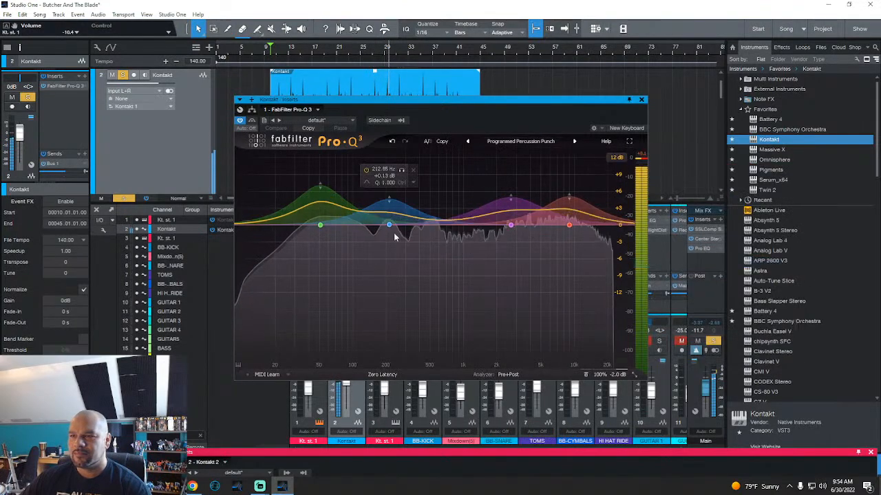
Step: Add SSLComp Stereo after the EQ on the Kontakt channel and set its threshold to 6.5 dB during playback
click(254, 105)
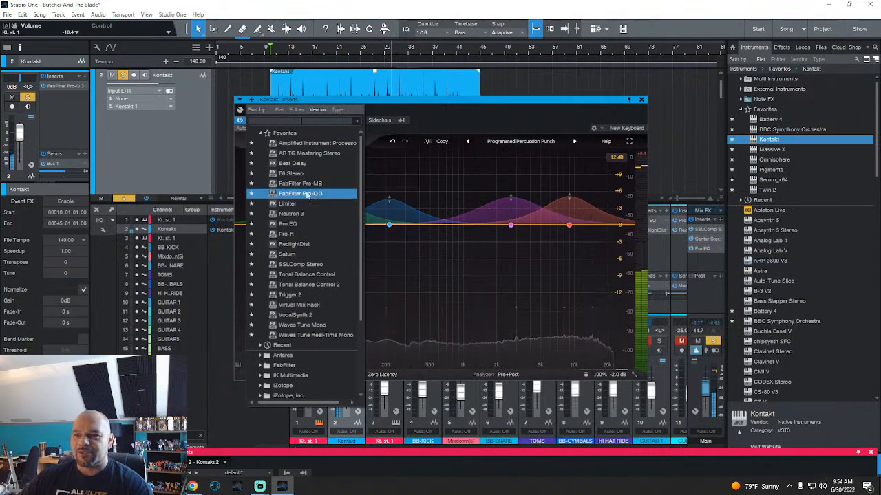
click(309, 267)
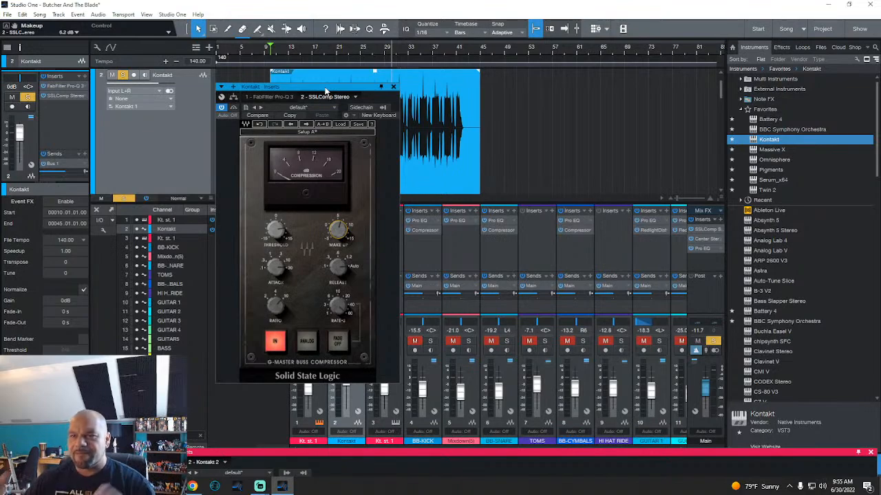
key(space)
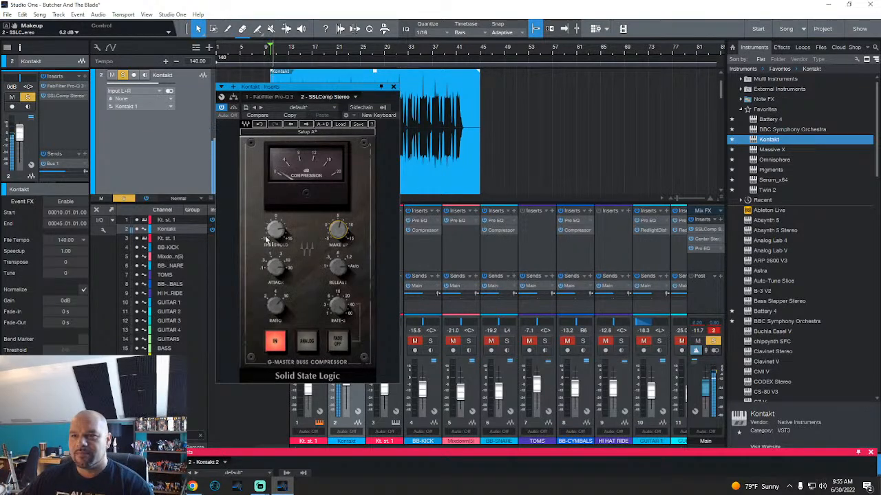
drag(276, 232, 276, 236)
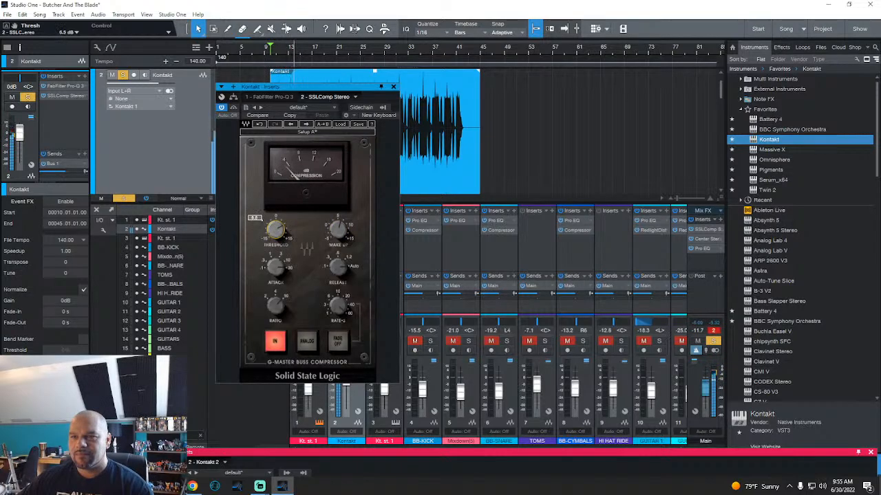
Step: Open the Kontakt instrument clip on track 1 in the note editor and close the SSLComp Stereo window
drag(314, 90, 592, 141)
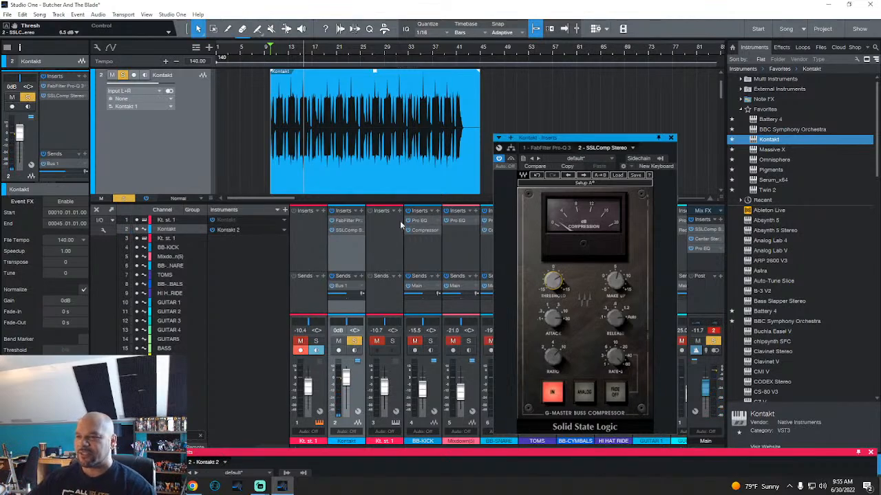
drag(581, 144, 164, 254)
key(w)
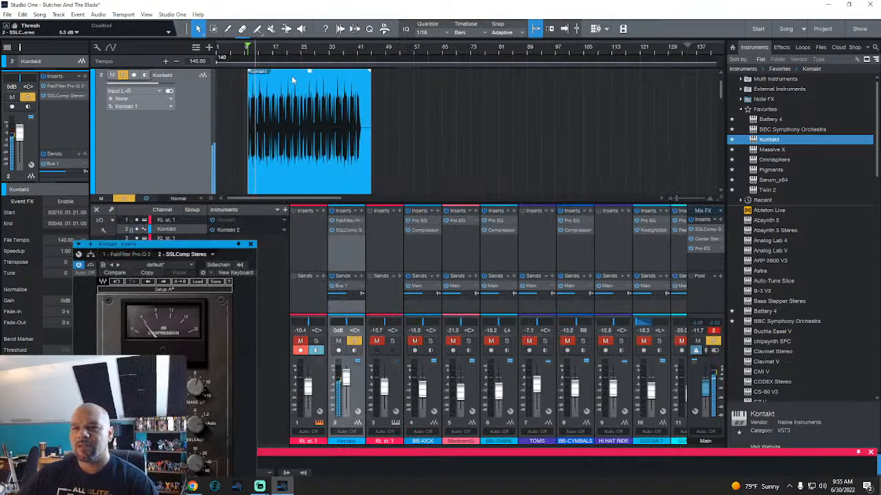
scroll(326, 144, up, 1)
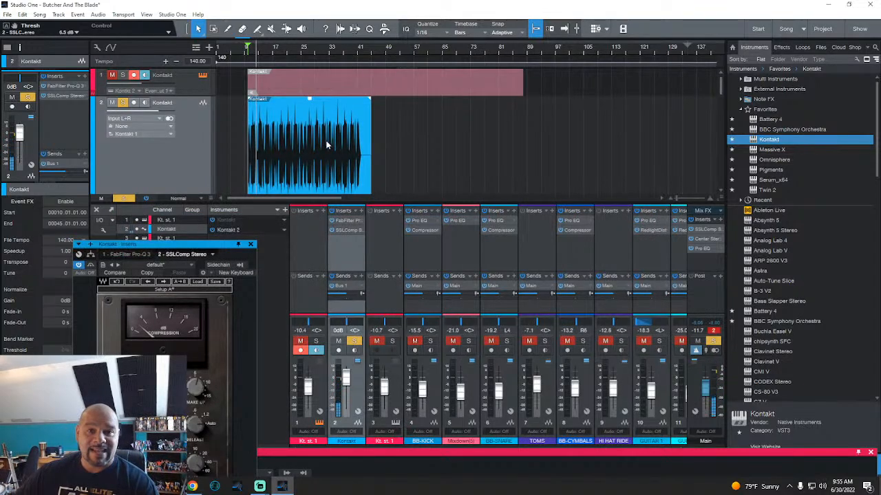
double_click(356, 83)
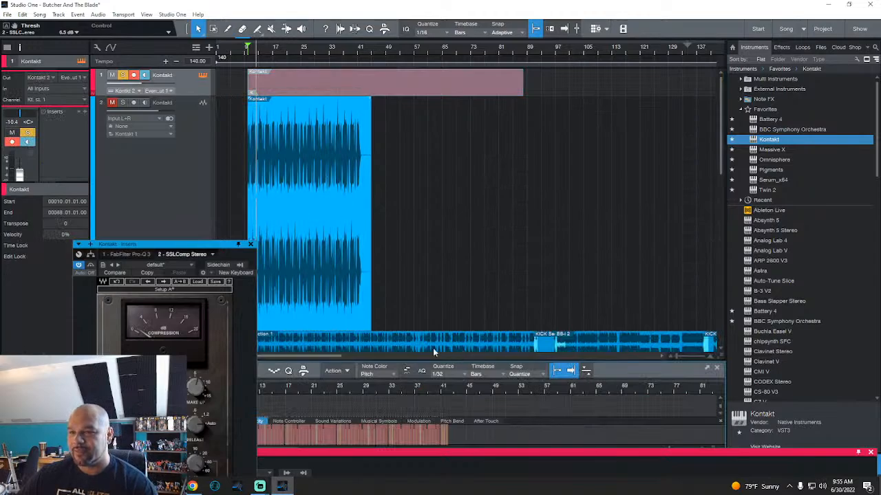
click(250, 244)
Step: Bring the start of the guitar clips into view, select the GUITAR 1 track and show the mixer
key(e)
mouse_move(246, 40)
mouse_down()
mouse_move(265, 58)
mouse_move(227, 54)
mouse_move(325, 56)
mouse_move(261, 50)
mouse_up()
scroll(269, 103, down, 10)
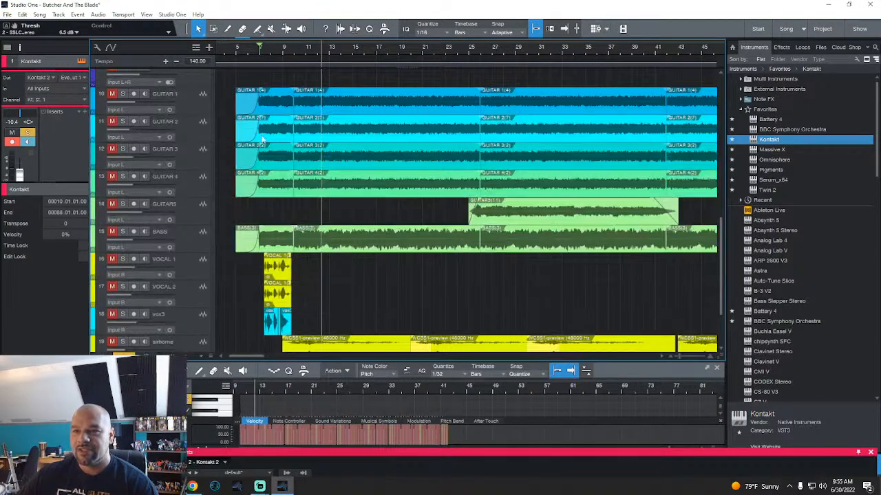
scroll(254, 224, up, 4)
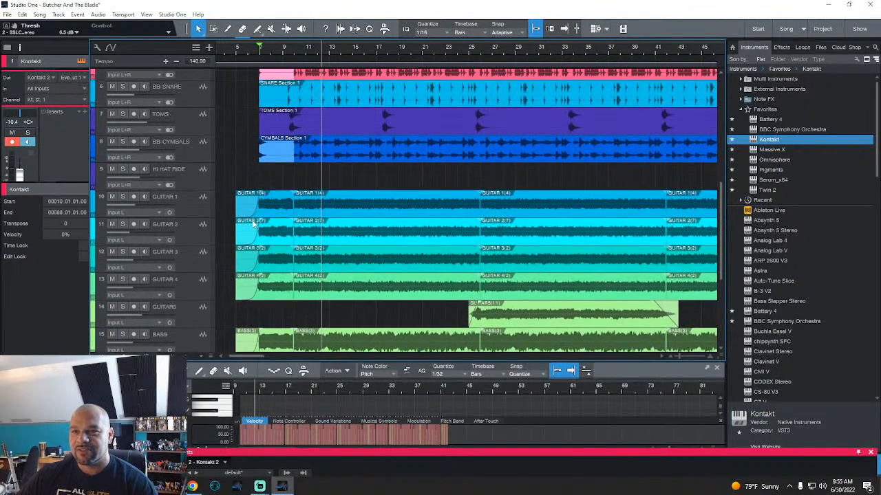
click(193, 213)
key(F3)
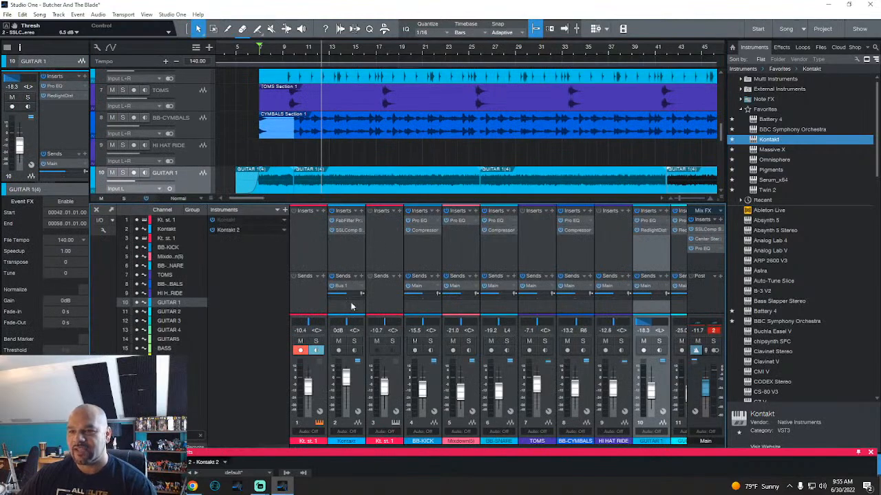
Step: Compare the channel settings of the BB-KICK and GUITAR 1 tracks by selecting each of them
scroll(287, 139, up, 3)
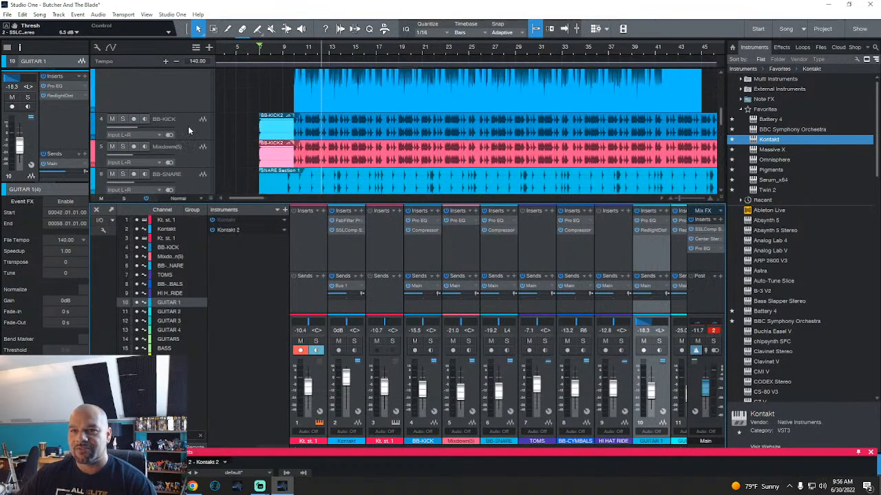
click(189, 130)
scroll(193, 131, down, 6)
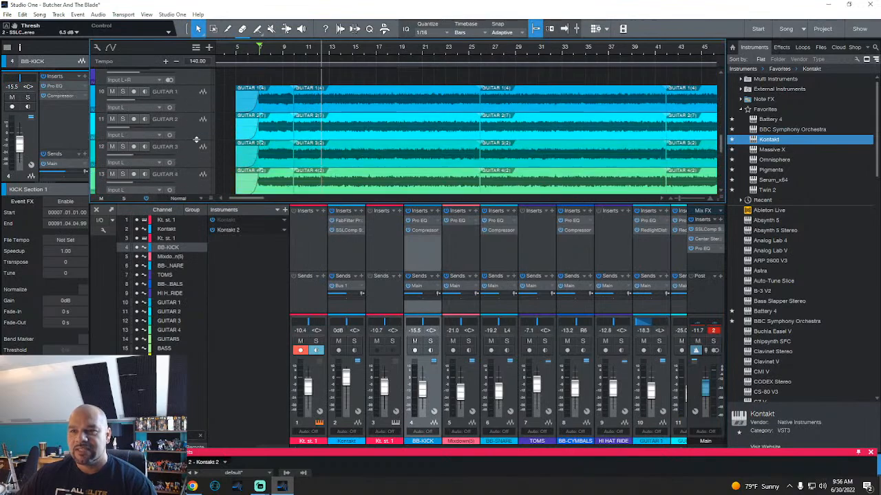
click(197, 108)
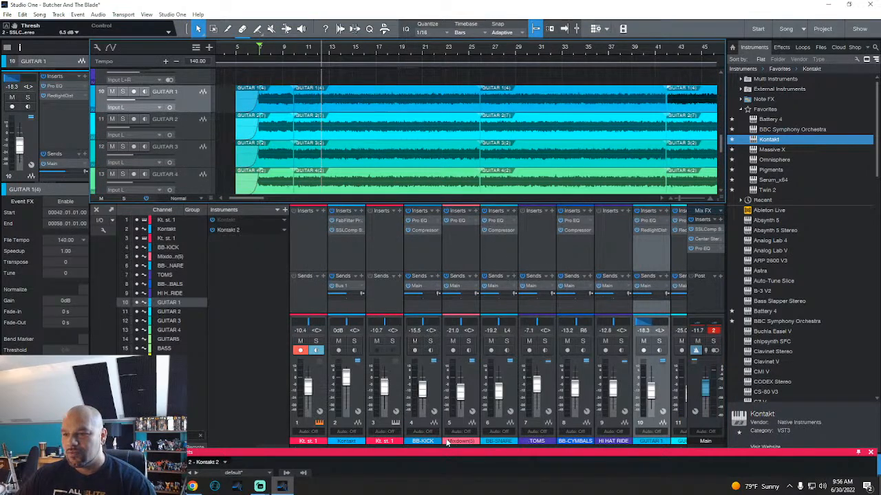
Step: Close the Kontakt 2 instrument window and select the GUITAR 3 channel among the guitar channels in the mixer
click(871, 454)
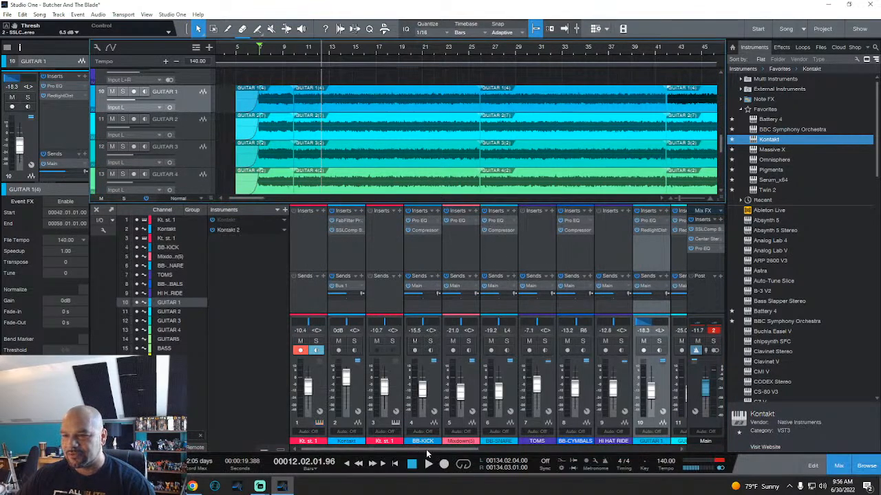
drag(426, 449, 553, 446)
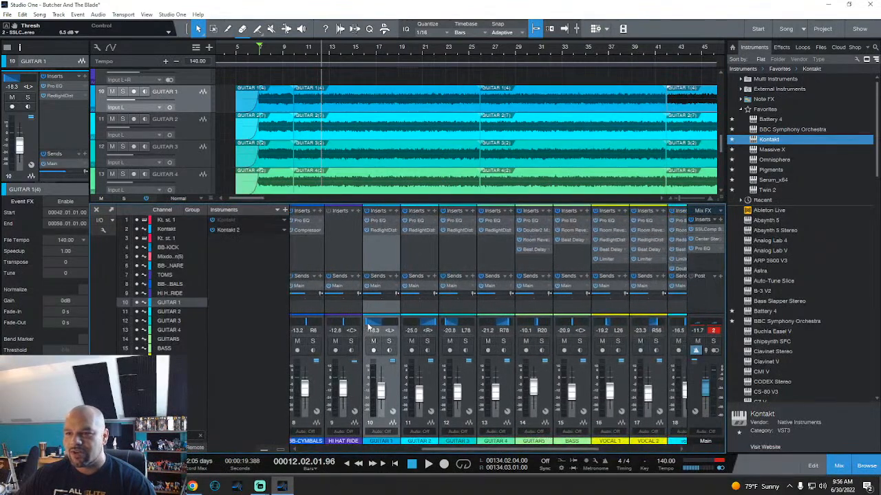
click(465, 331)
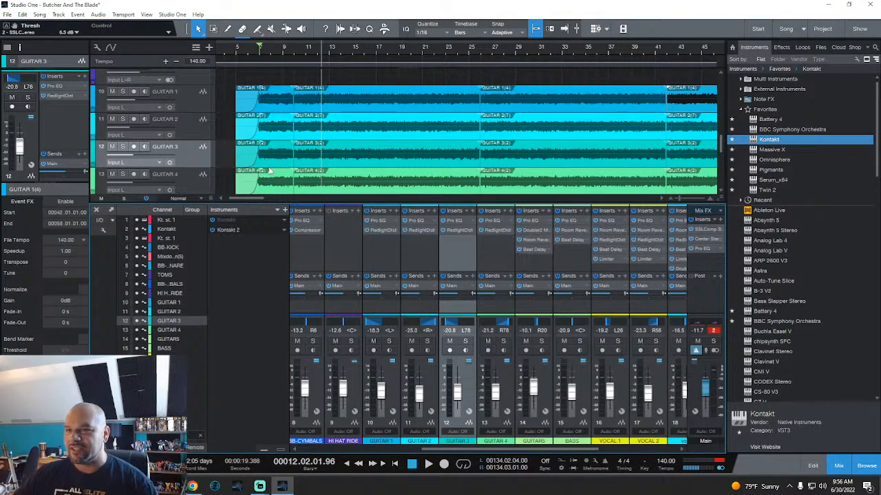
Step: Play the song, audition GUITAR 1 through GUITAR 4 with solo, and clear all solos to hear the full mix
key(space)
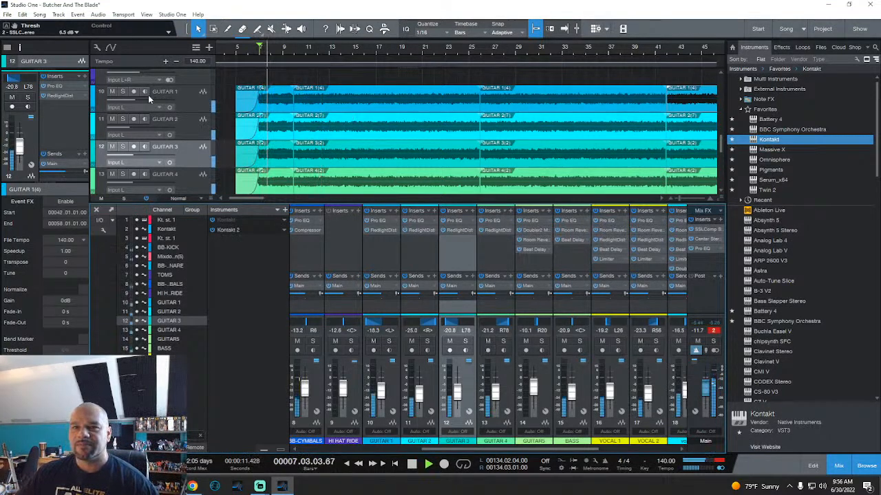
click(119, 98)
click(122, 91)
click(122, 119)
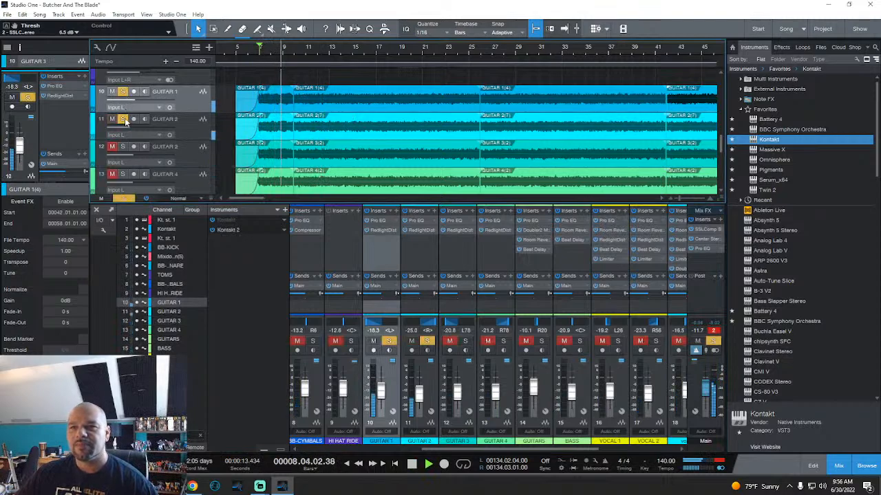
scroll(125, 124, down, 1)
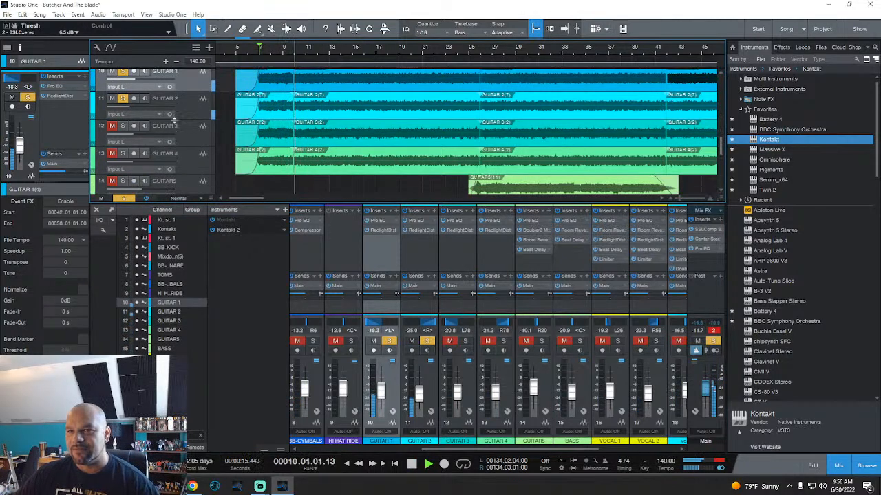
click(123, 126)
click(123, 153)
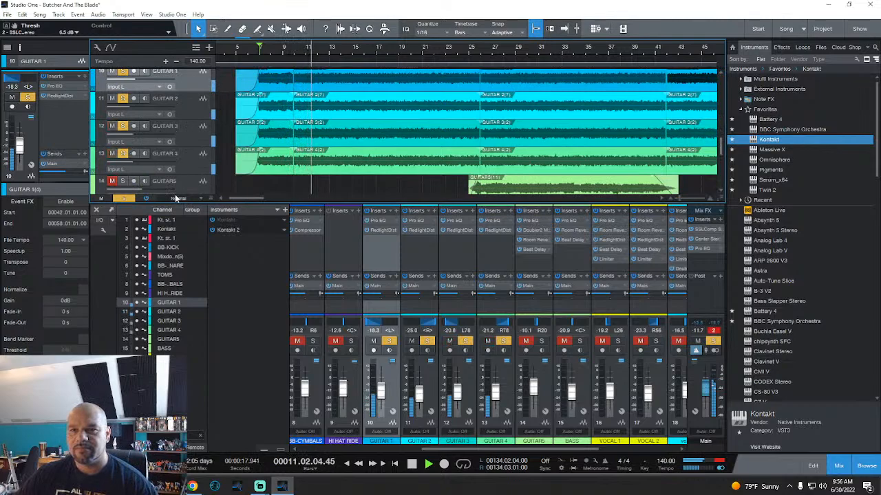
click(123, 199)
Step: Reset the enlarged Kontakt audio track to the Normal track height
scroll(264, 150, up, 10)
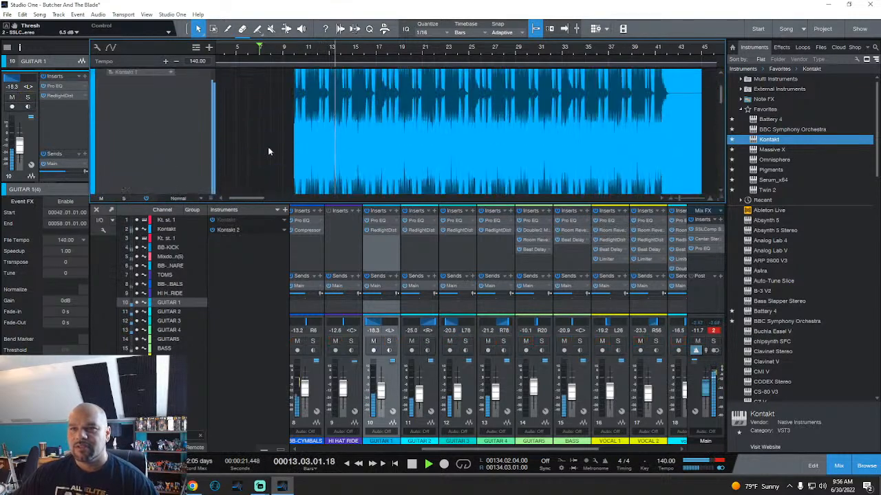
click(181, 197)
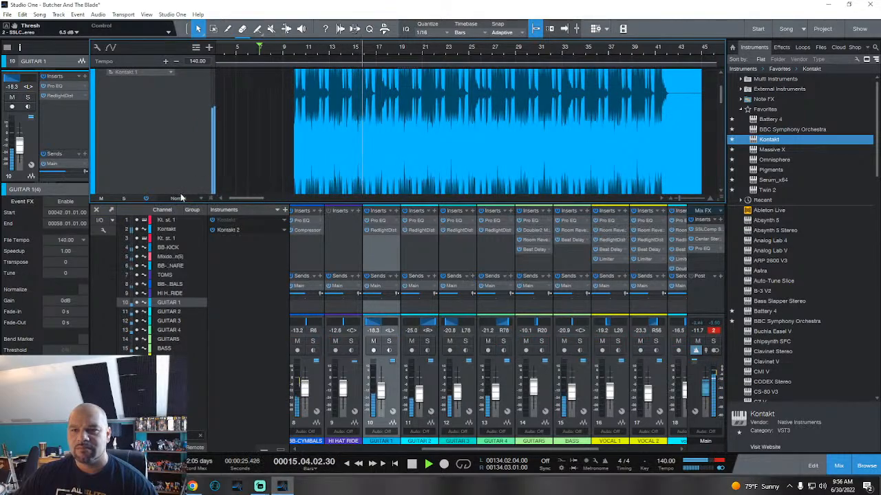
click(185, 248)
scroll(338, 142, down, 2)
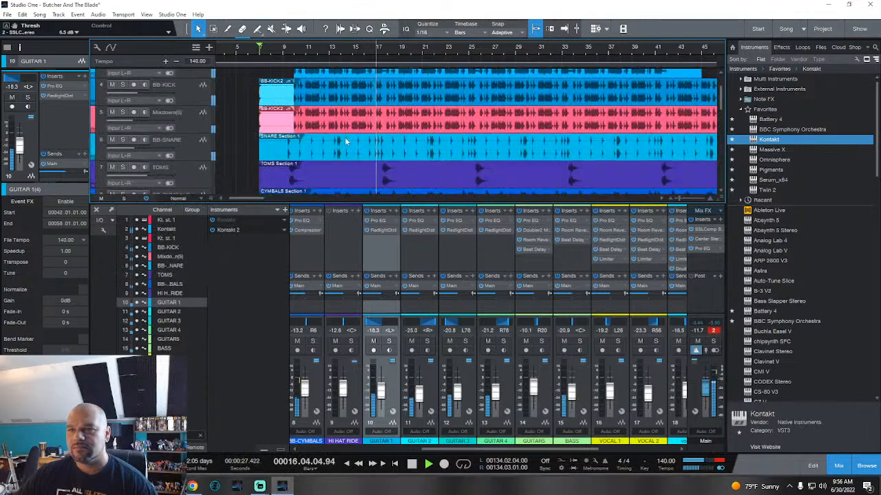
scroll(338, 143, up, 2)
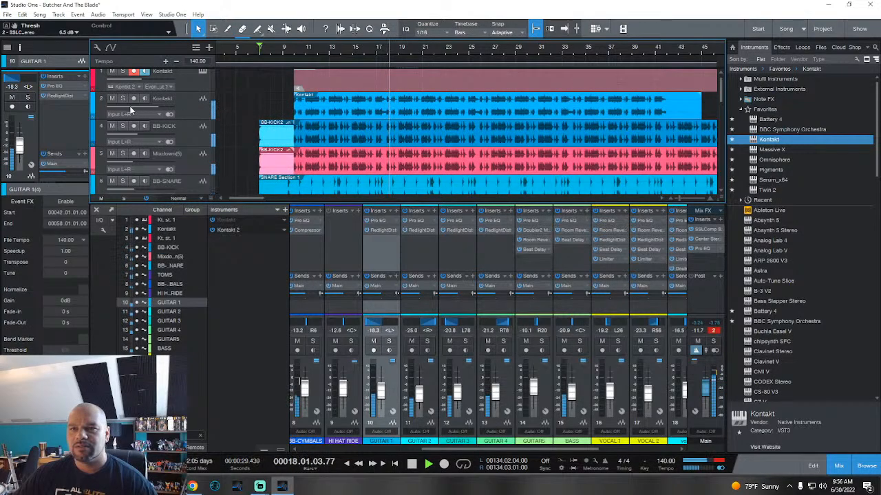
Step: Mute the BB-KICK, Mixdown(S), BB-SNARE, TOMS and BB-CYMBALS tracks during playback
click(112, 126)
click(113, 153)
scroll(113, 153, down, 1)
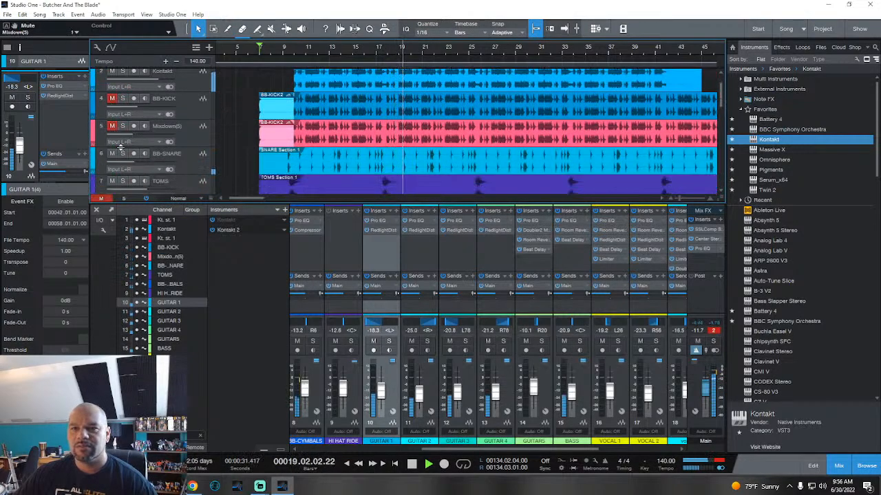
click(112, 153)
click(112, 181)
scroll(112, 180, down, 1)
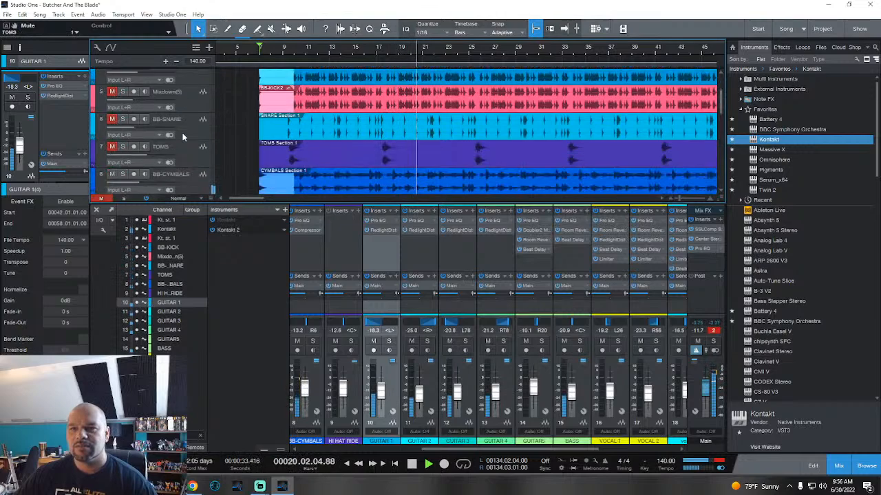
scroll(210, 138, down, 1)
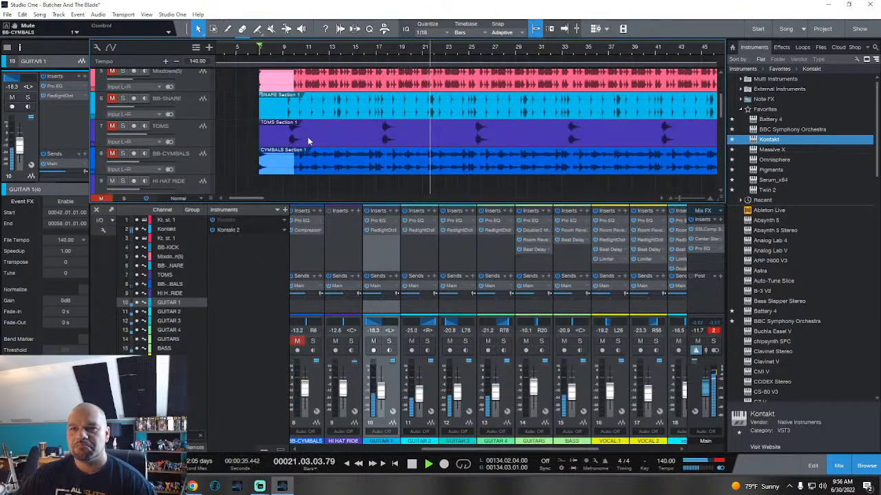
Step: Set the volume of the Kontakt audio track to -0.6 dB
scroll(308, 137, up, 4)
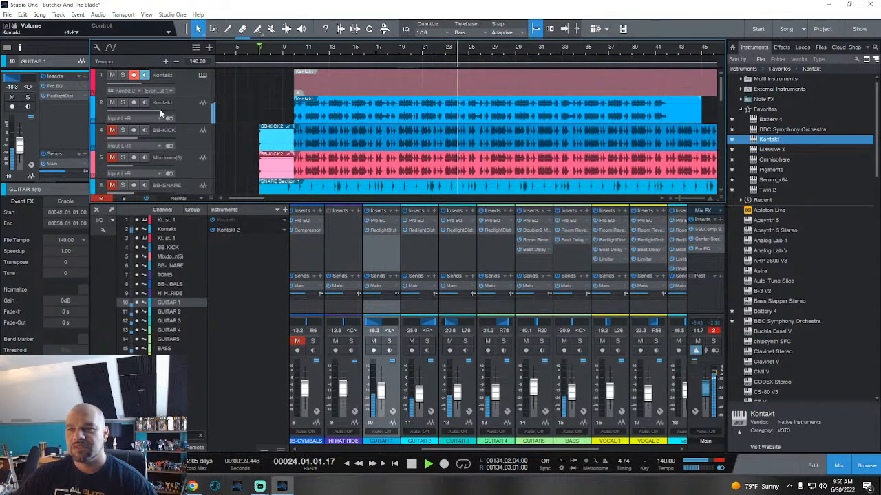
drag(160, 109, 155, 109)
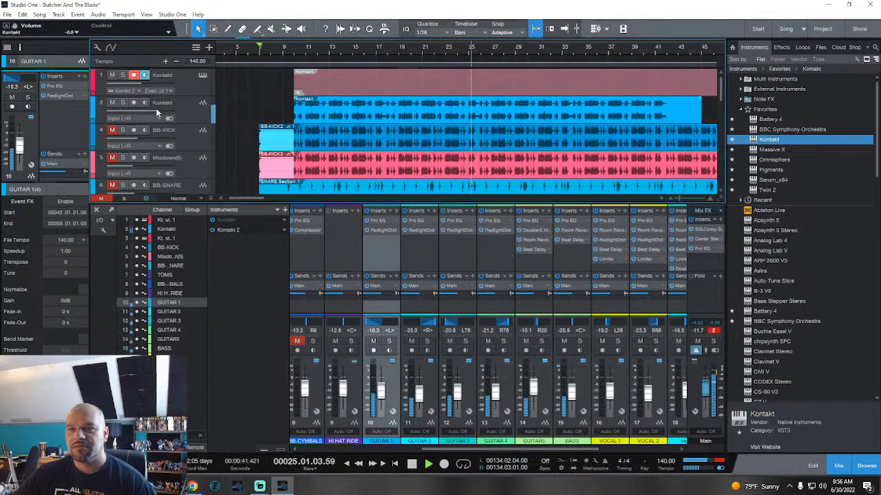
Step: Hide the mixer and move the playback start marker to the beginning of the Kontakt clips
scroll(248, 53, down, 4)
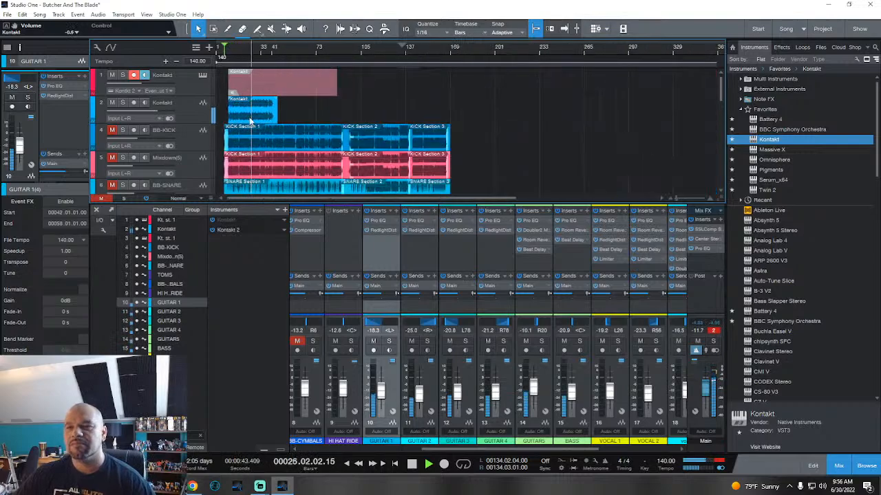
scroll(250, 121, down, 5)
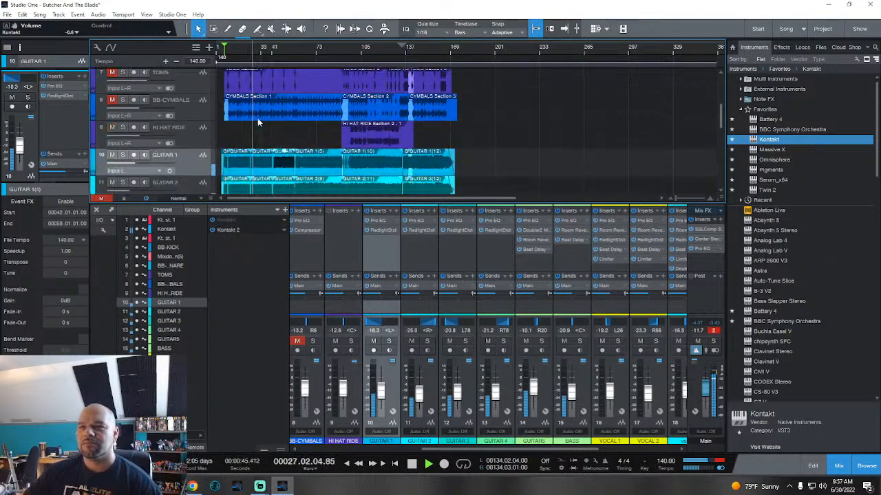
scroll(258, 122, up, 5)
key(F3)
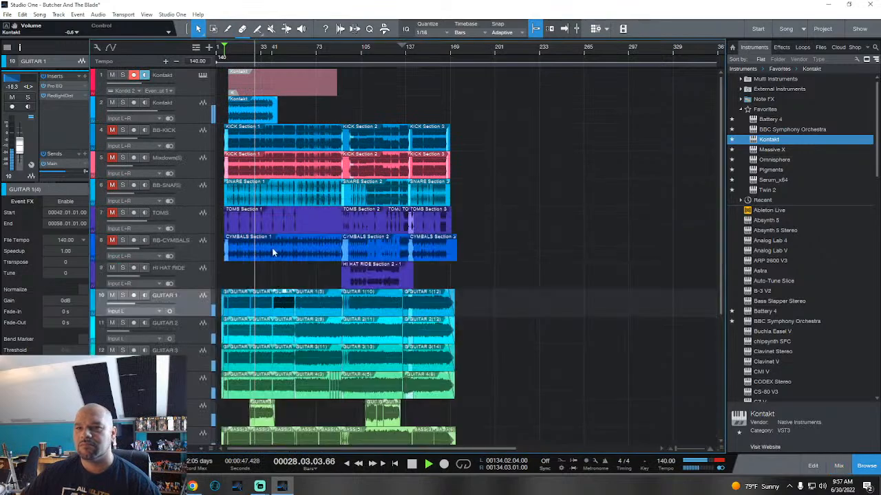
drag(239, 55, 321, 51)
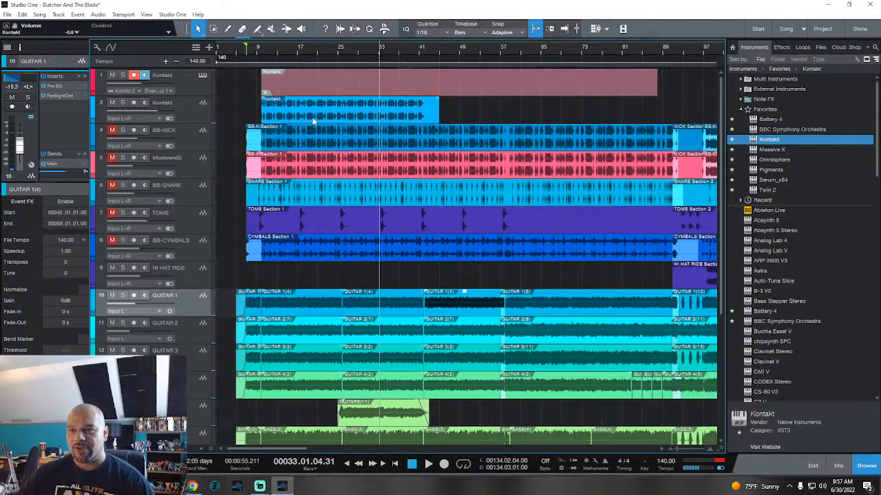
drag(247, 51, 261, 53)
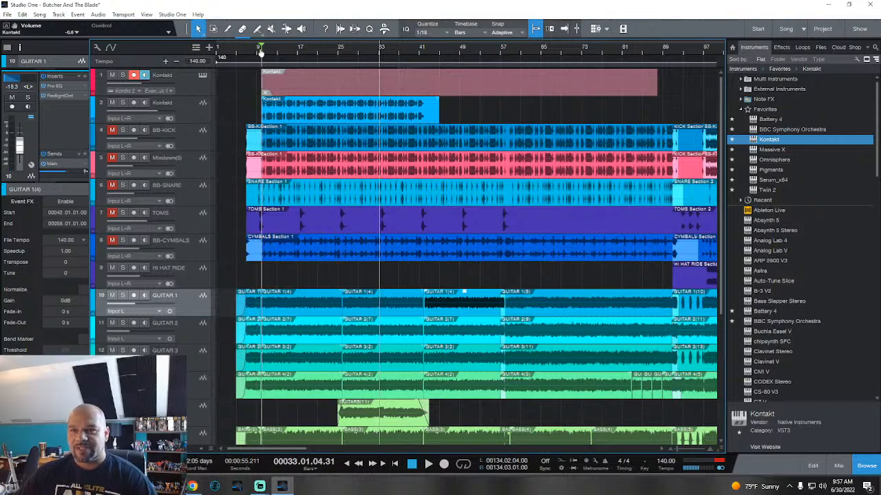
Step: Select the Kontakt audio track and show the mixer again
click(194, 114)
key(F3)
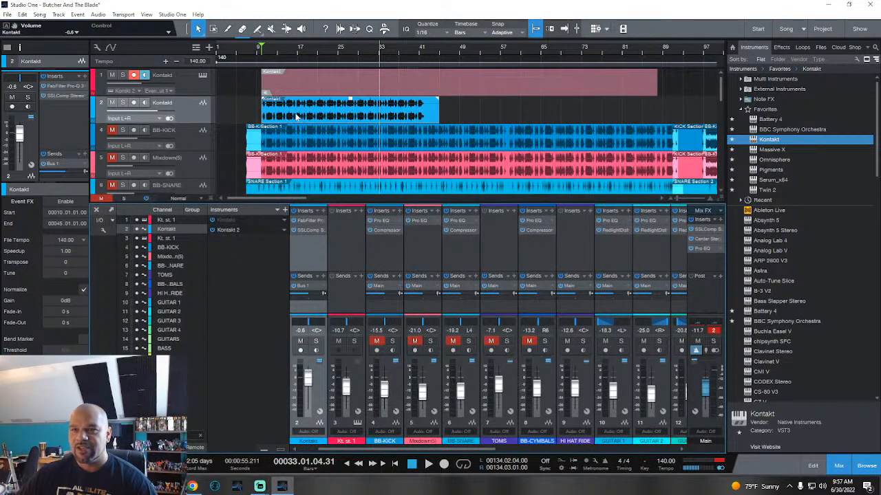
Step: Replace the Gojira kit in Kontakt 2 with the mixwave Luke Holland instrument, discarding the old instrument's changes
click(202, 76)
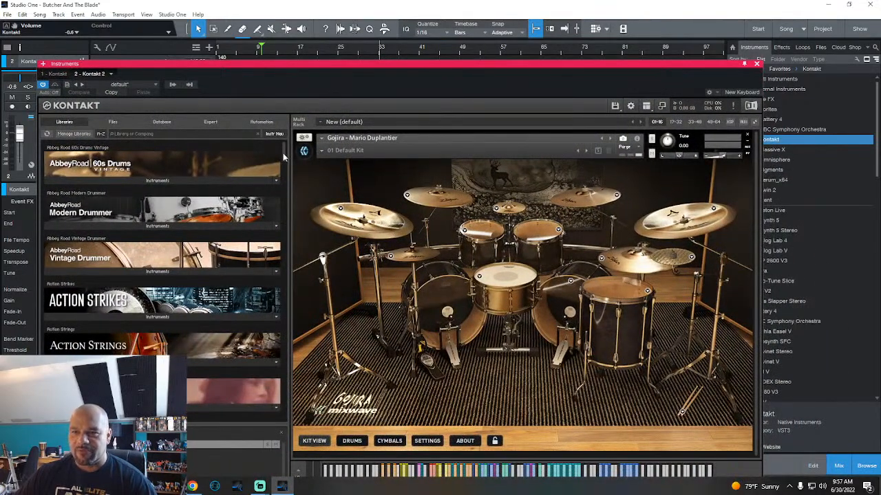
scroll(284, 174, down, 15)
scroll(286, 208, down, 10)
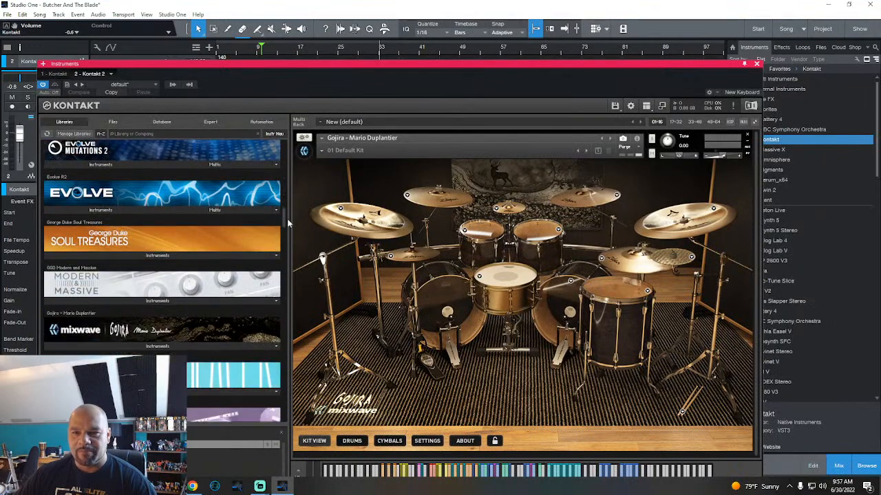
scroll(203, 320, down, 10)
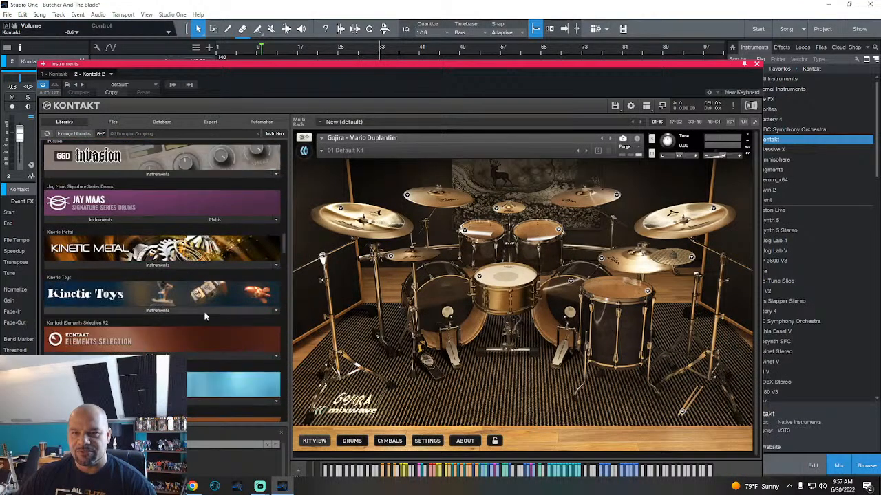
click(162, 288)
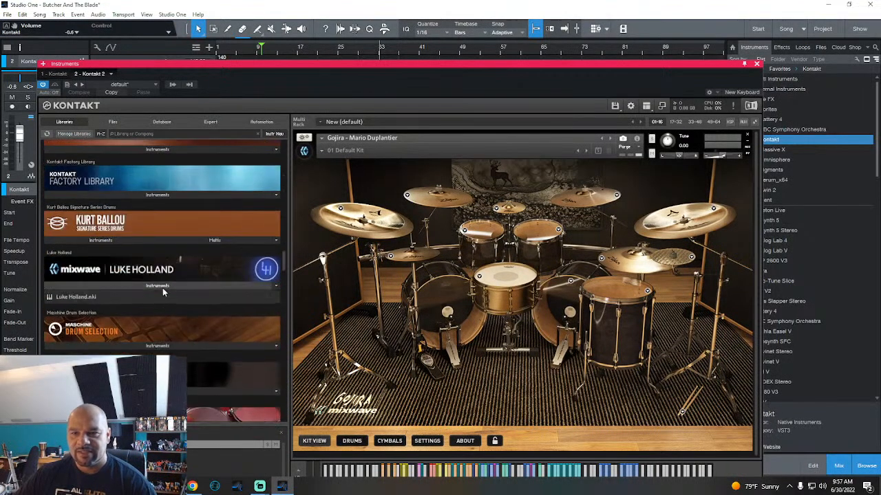
click(747, 137)
click(445, 277)
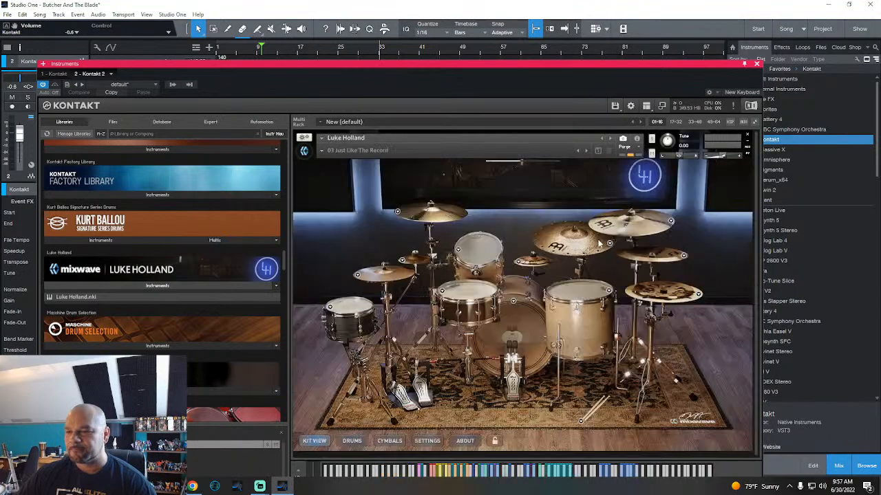
Step: Audition the kick, snare, hi-hat and splash cymbal of the Luke Holland kit
click(503, 338)
click(465, 301)
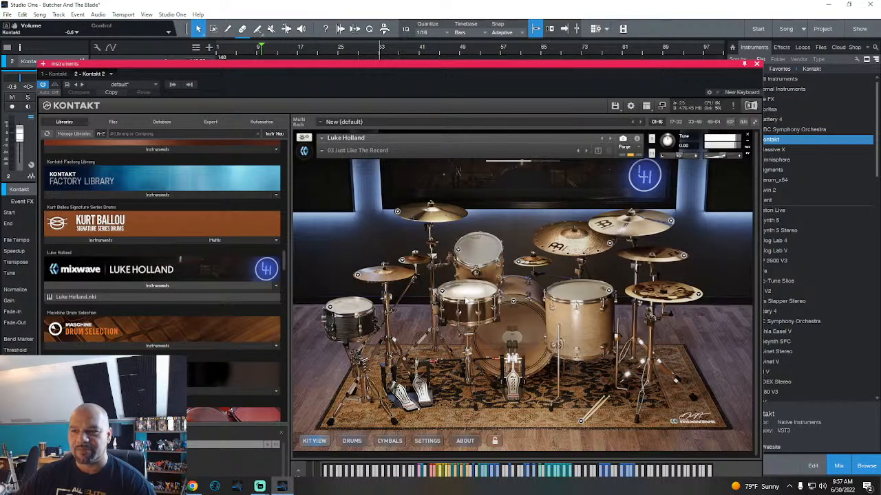
click(399, 277)
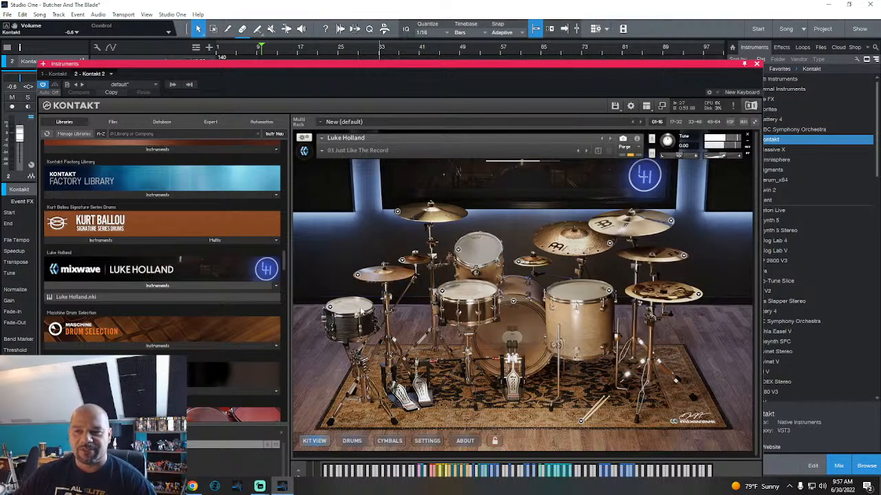
click(522, 270)
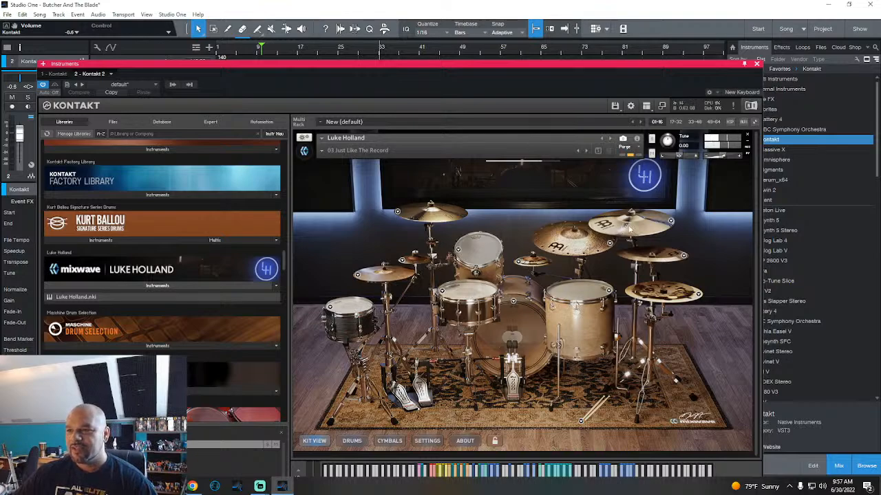
Step: Unmute the clip on the Kontakt instrument track, solo that track and return to the Arrow tool
drag(536, 64, 540, 346)
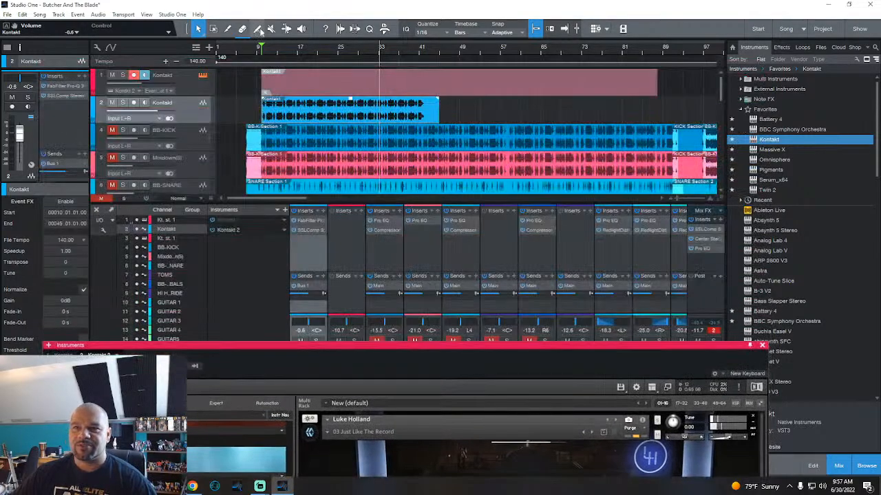
click(271, 28)
click(300, 77)
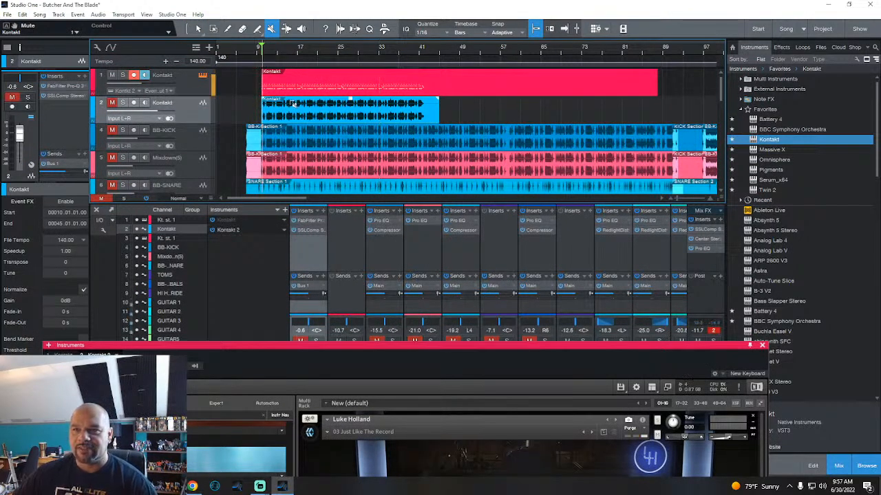
click(123, 75)
click(140, 84)
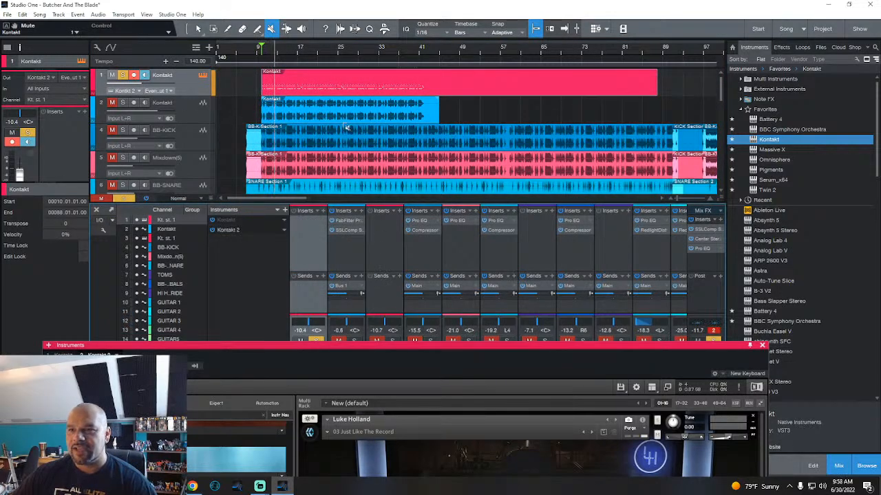
click(197, 29)
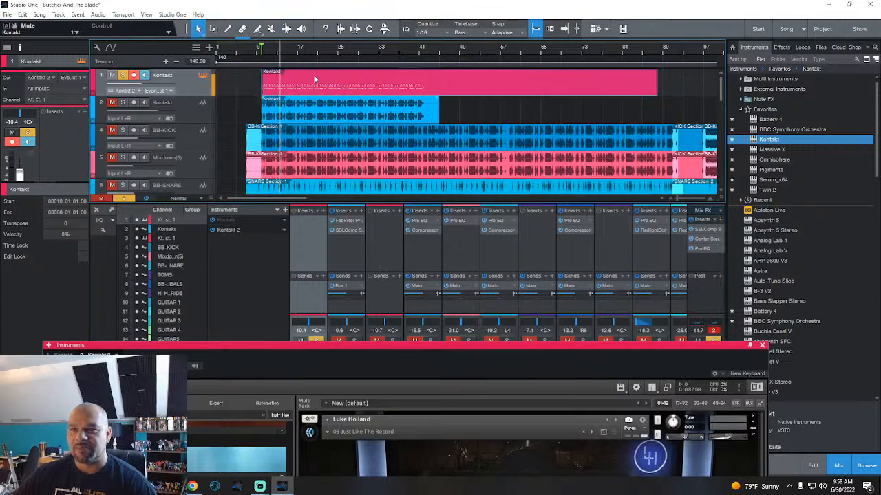
Step: Hide the mixer and show the Kontakt clip's notes in the editor
key(F3)
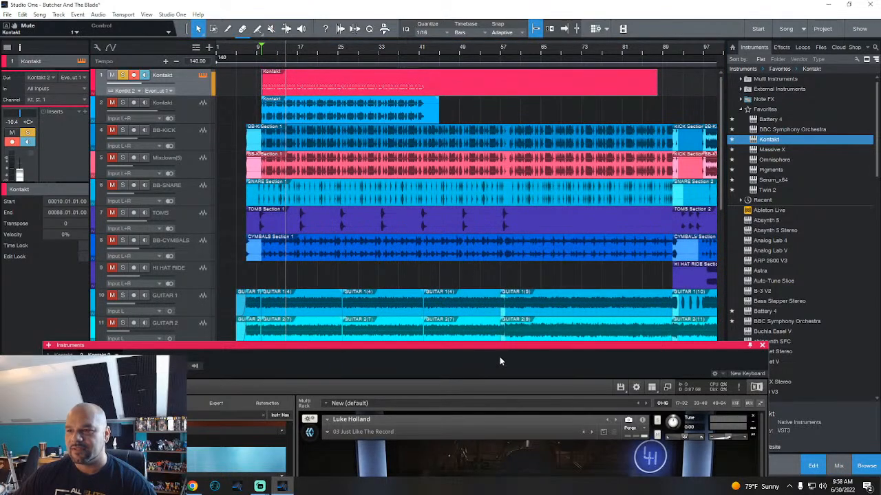
drag(508, 345, 486, 461)
drag(488, 361, 488, 192)
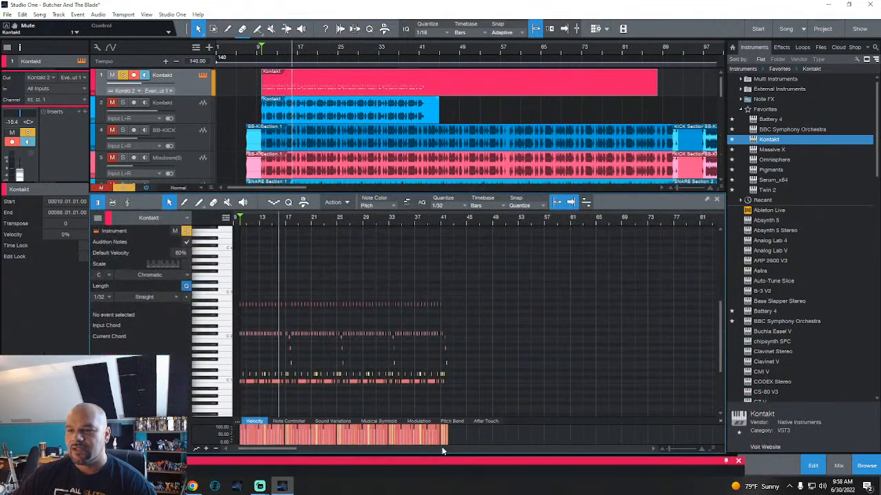
Step: Bring the Kontakt window back into view and set the Luke Holland instrument's MIDI channel to Omni
drag(446, 461, 519, 106)
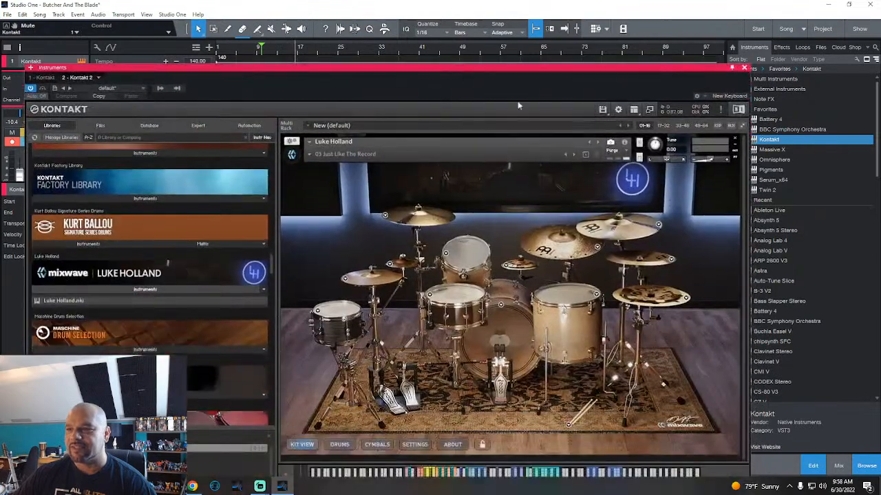
click(624, 142)
click(338, 160)
click(347, 166)
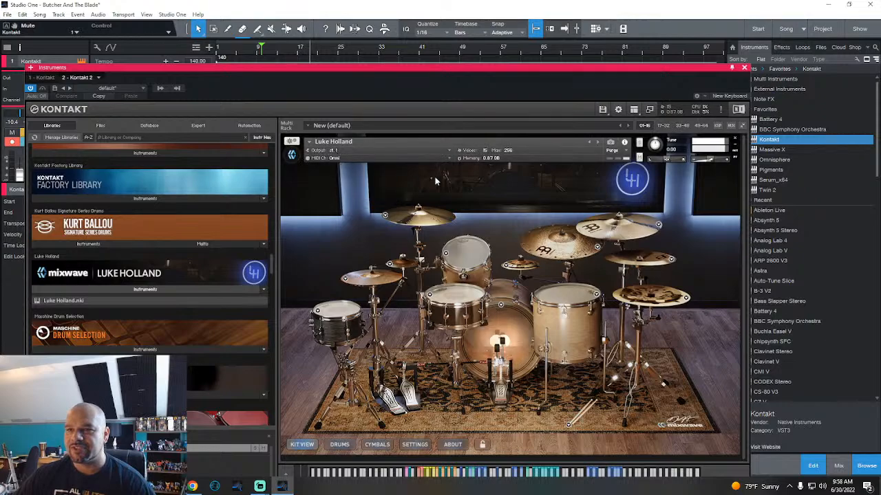
Step: Listen to the Kontakt clip played by the Luke Holland kit, stop playback and close the scratch pad
drag(554, 68, 589, 397)
scroll(447, 268, down, 1)
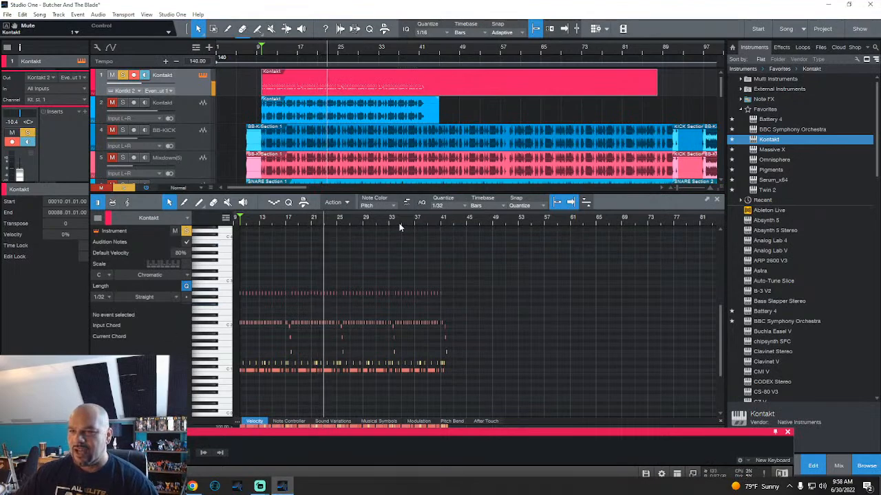
drag(499, 447, 525, 387)
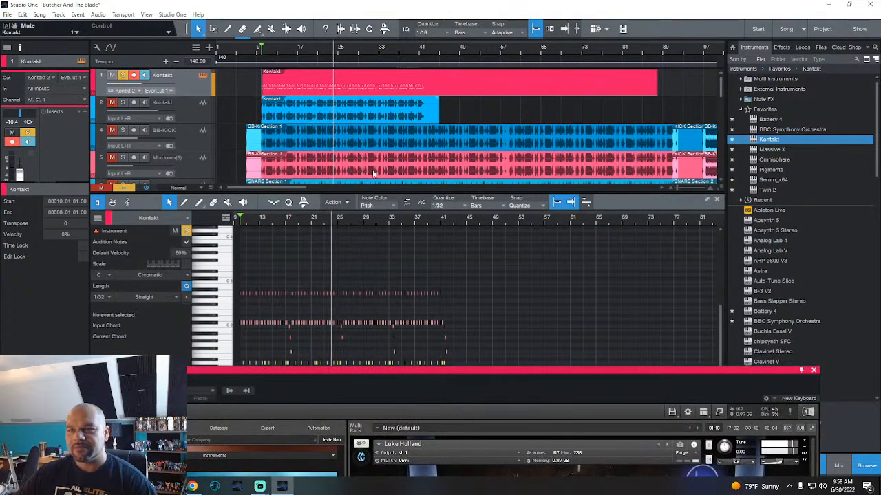
drag(584, 389, 571, 152)
key(space)
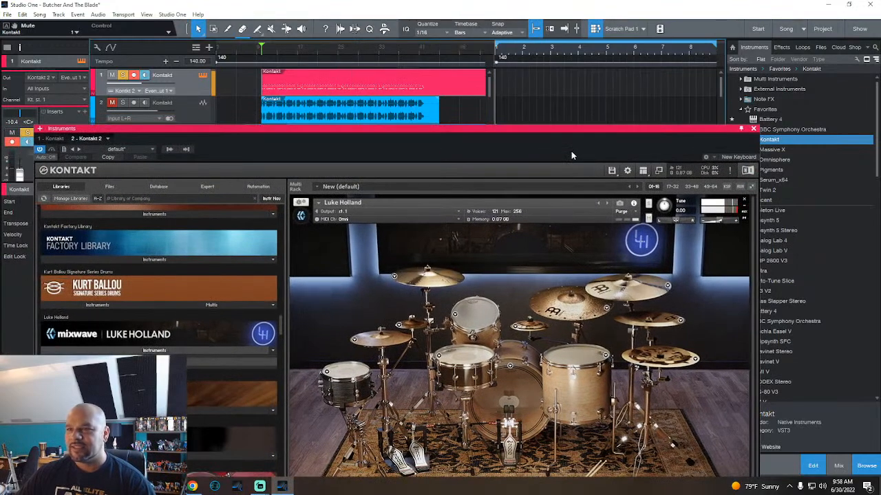
click(595, 29)
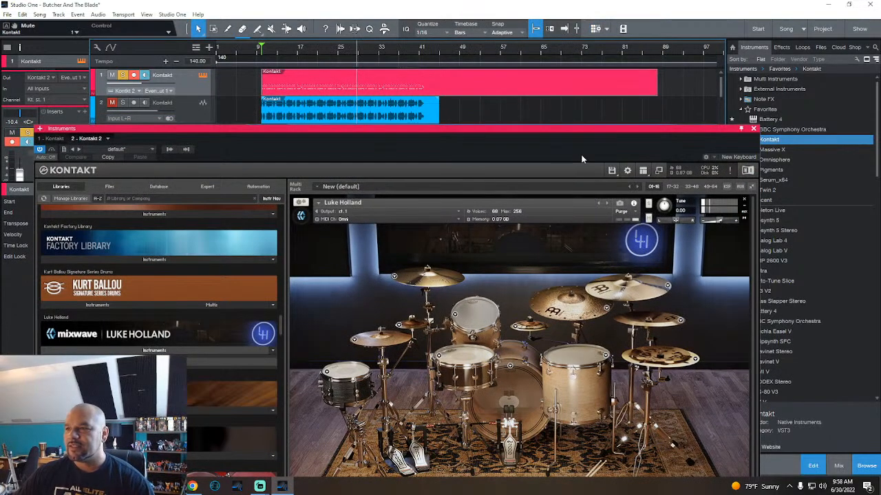
Step: Remove the Luke Holland instrument without saving and load Thomas Pridgen Drums in its place
click(744, 201)
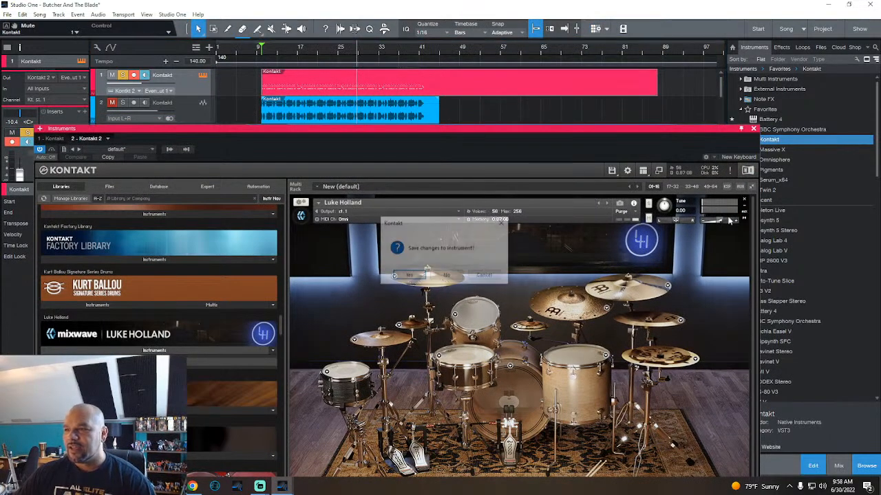
click(448, 276)
drag(282, 323, 279, 448)
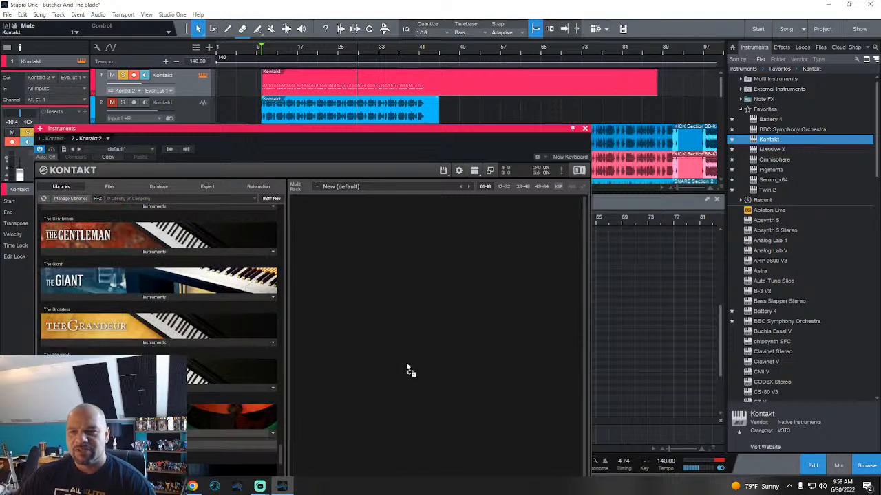
drag(407, 364, 407, 363)
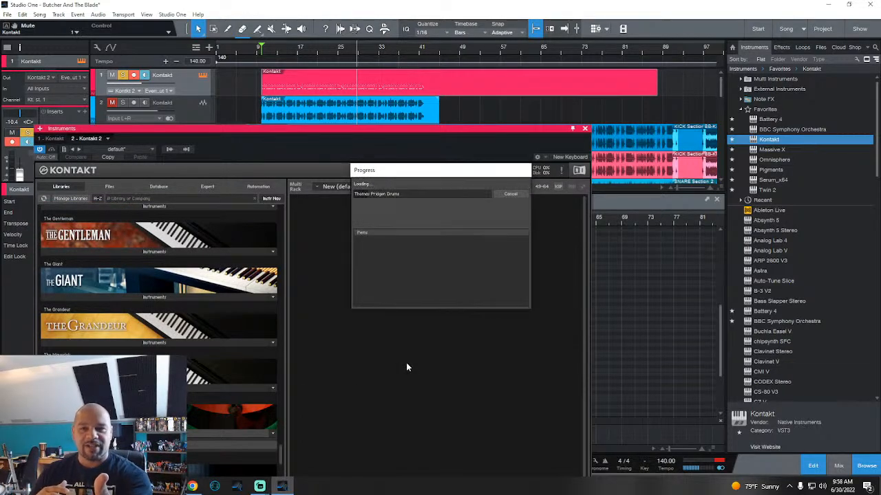
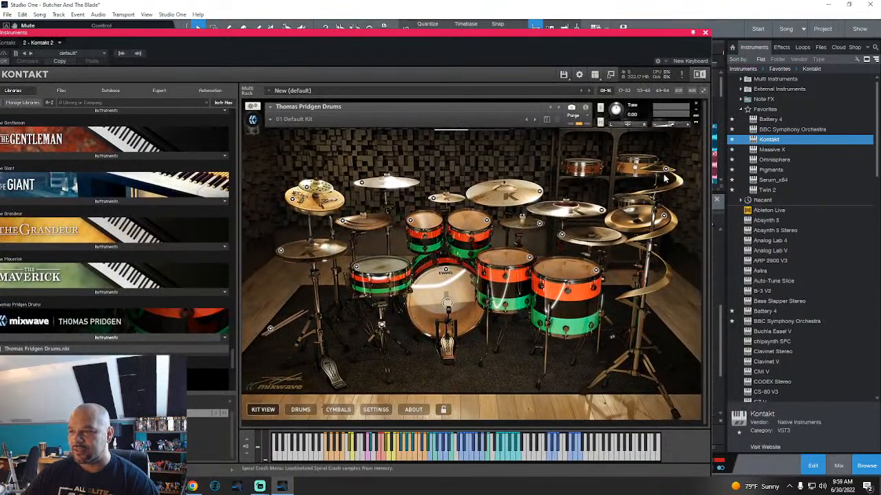
Step: Show the Thomas Pridgen instrument's output and MIDI details, and audition its spiral crash, toms, snare and kick
right_click(645, 160)
click(585, 109)
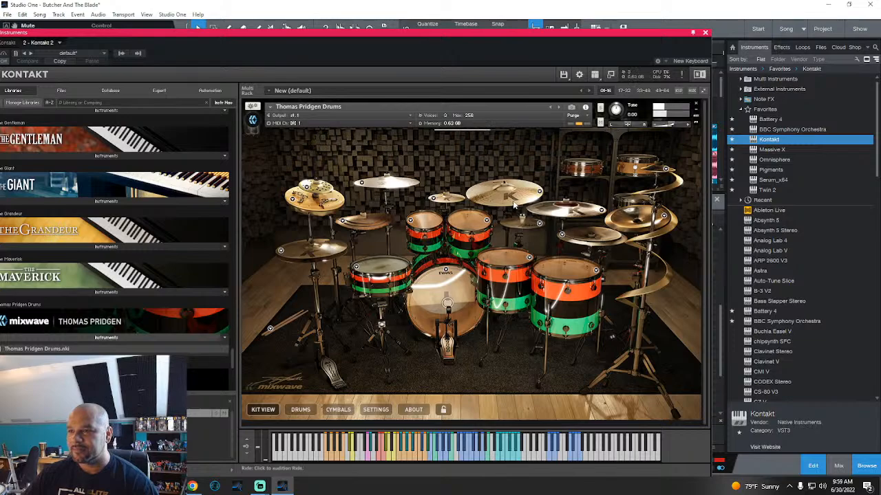
click(662, 172)
click(490, 260)
click(469, 221)
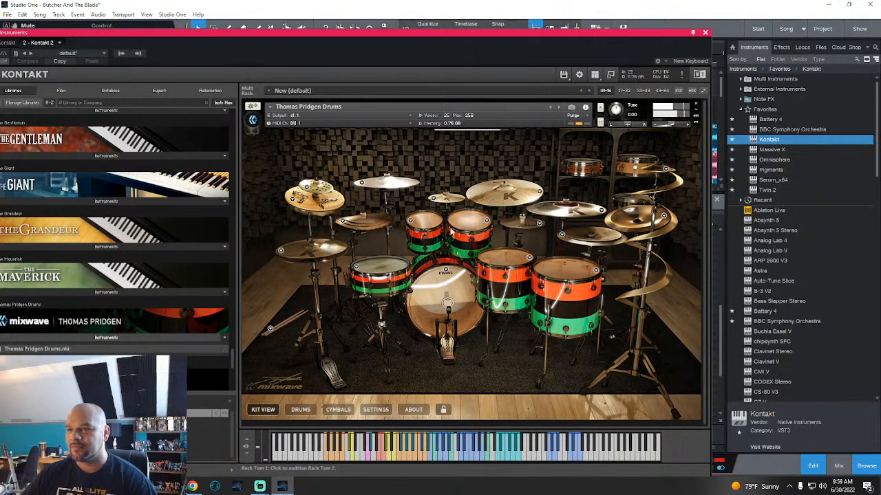
click(424, 221)
click(380, 268)
click(444, 302)
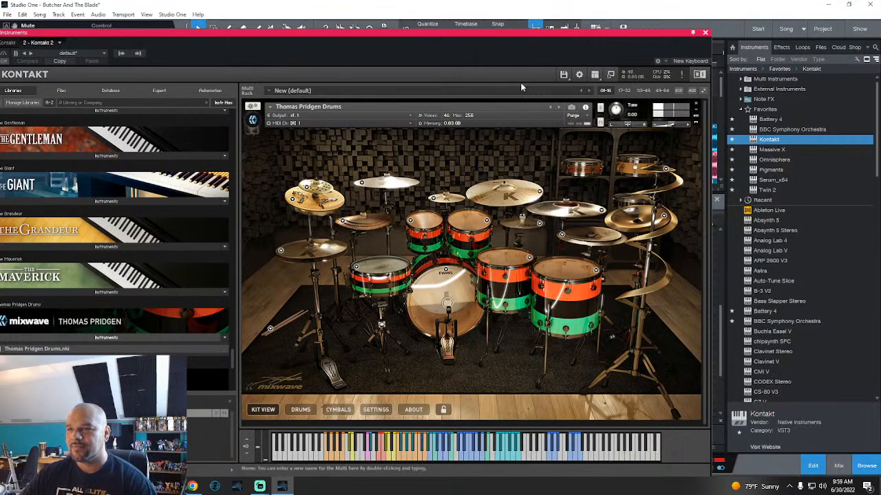
Step: Start playback with the Thomas Pridgen kit and shorten the Kontakt instrument clip so it ends at bar 45
drag(510, 32, 618, 358)
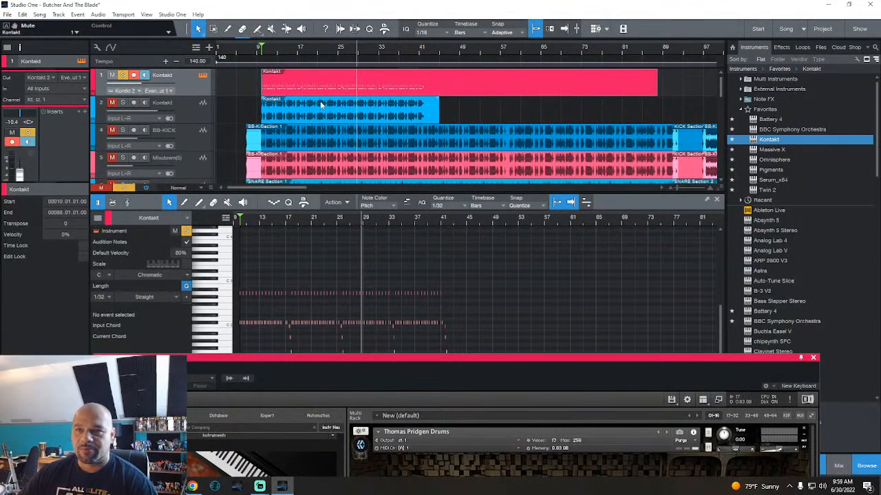
key(space)
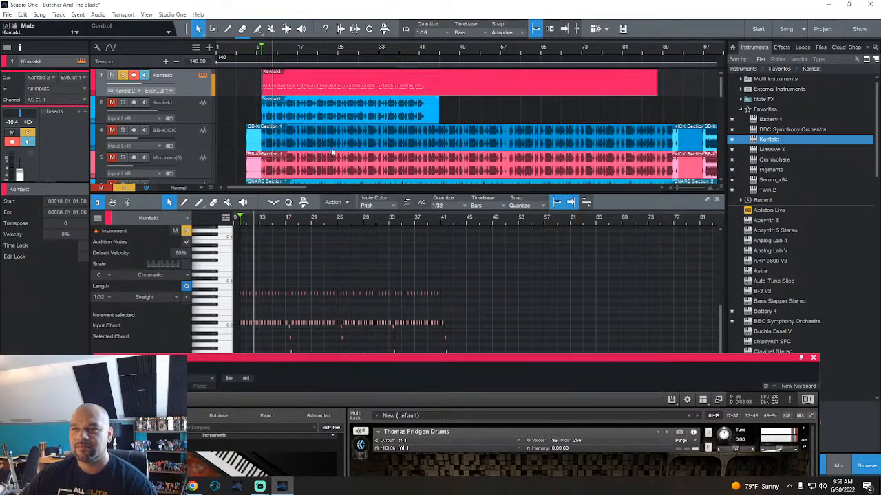
drag(655, 88, 438, 89)
scroll(485, 94, down, 3)
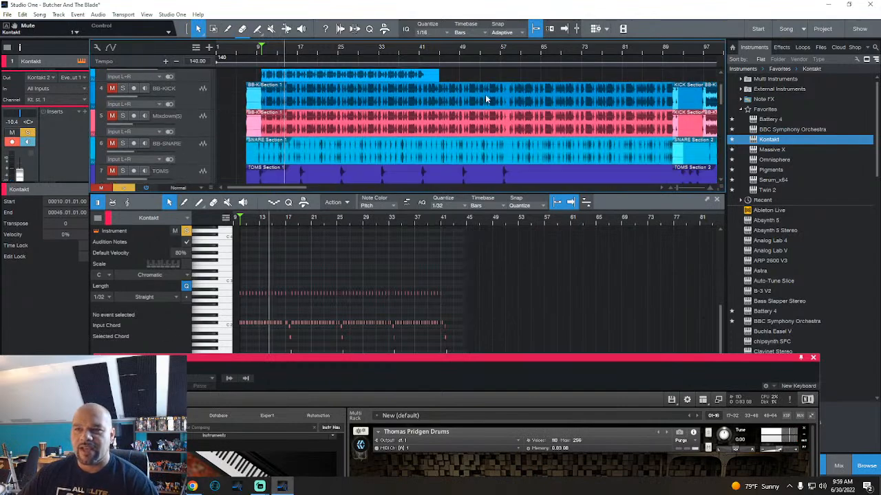
scroll(485, 94, up, 3)
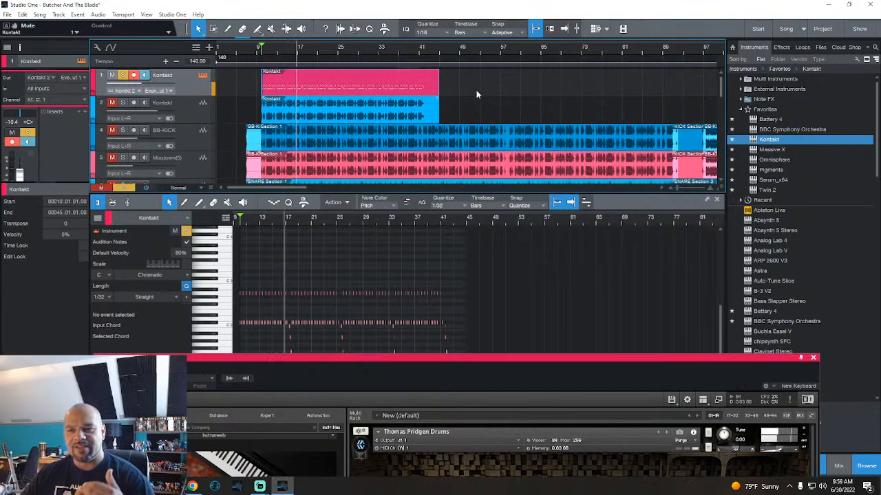
drag(572, 359, 465, 353)
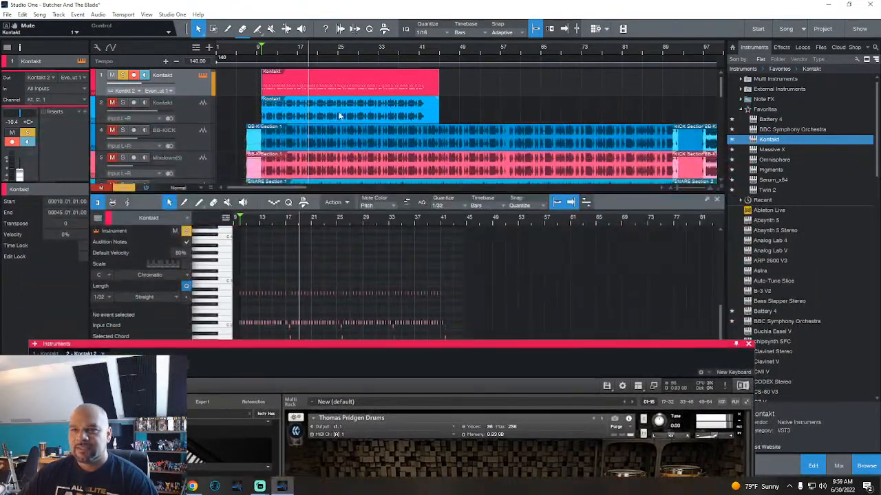
scroll(287, 55, down, 3)
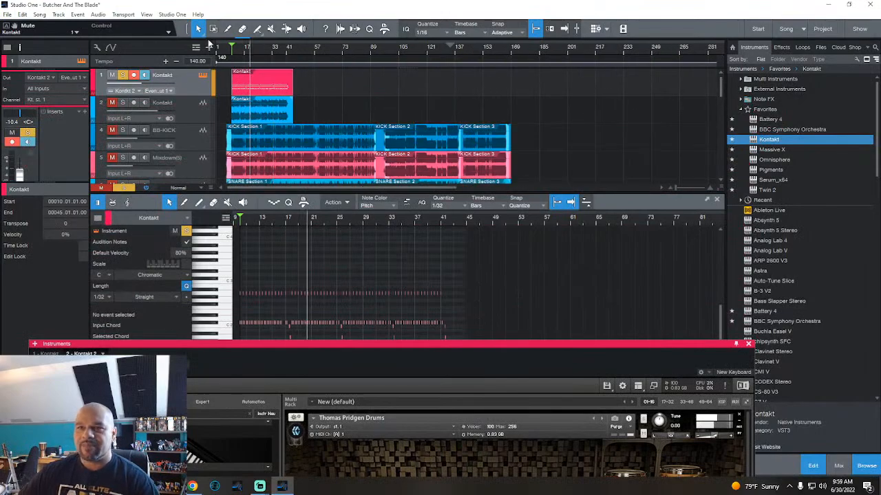
scroll(210, 46, up, 4)
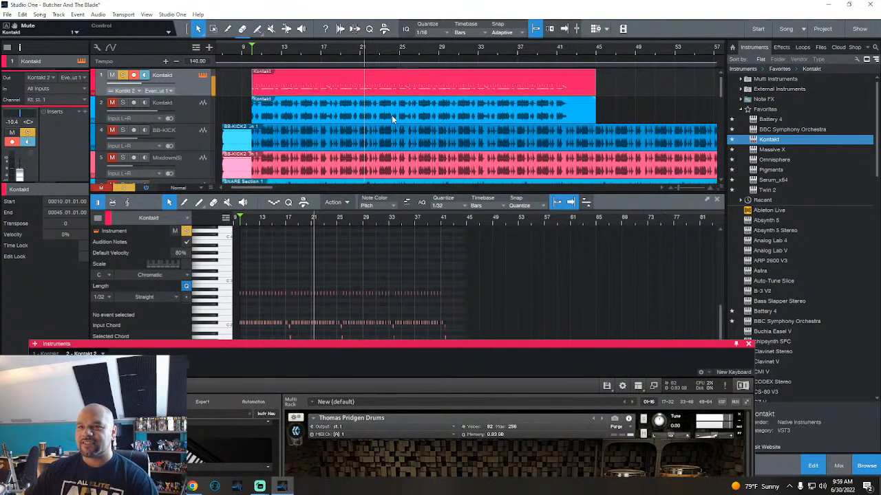
scroll(393, 119, down, 2)
scroll(275, 45, down, 2)
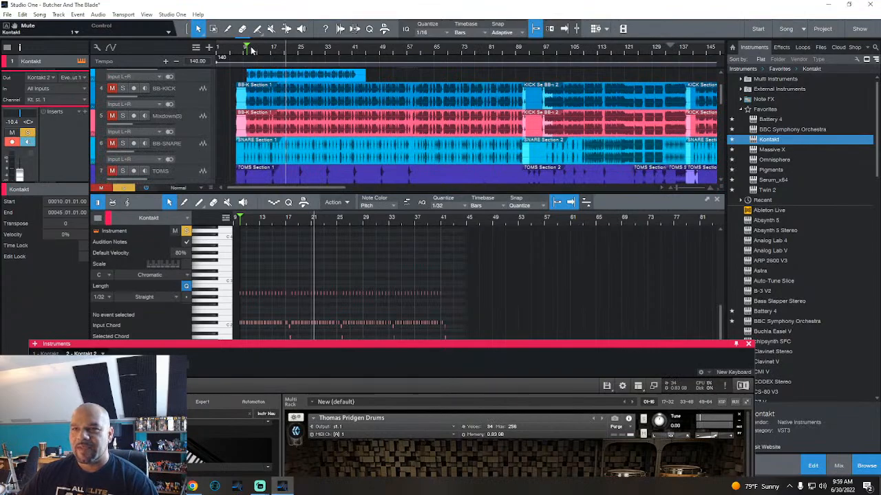
Step: Set the playback start to about bar 44 and remove the Thomas Pridgen Drums instrument without saving its changes
drag(252, 50, 364, 49)
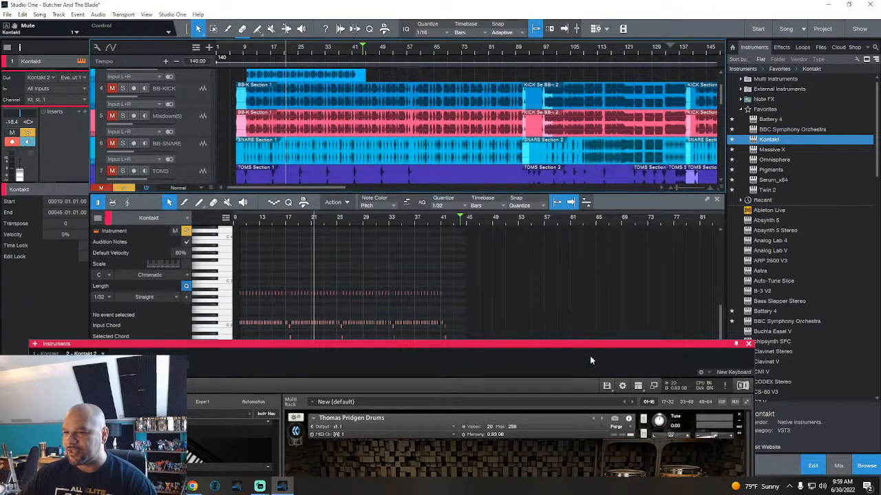
drag(590, 357, 175, 382)
scroll(349, 230, up, 2)
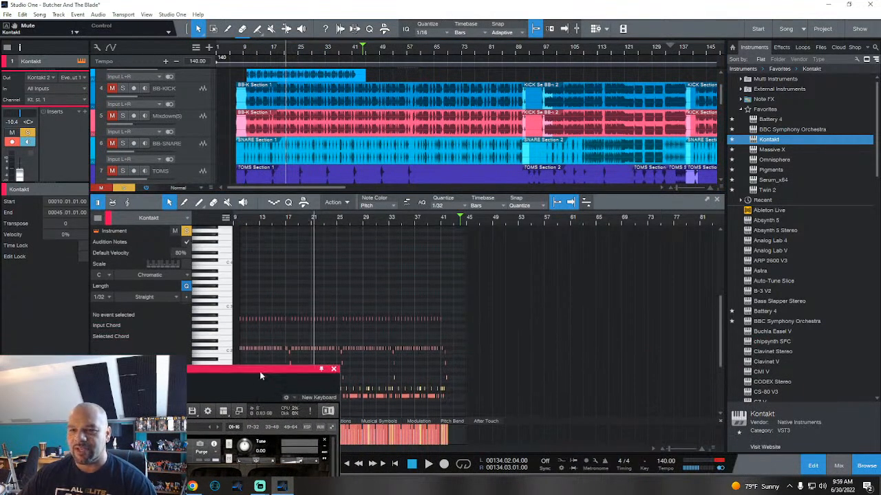
drag(260, 372, 562, 5)
click(626, 74)
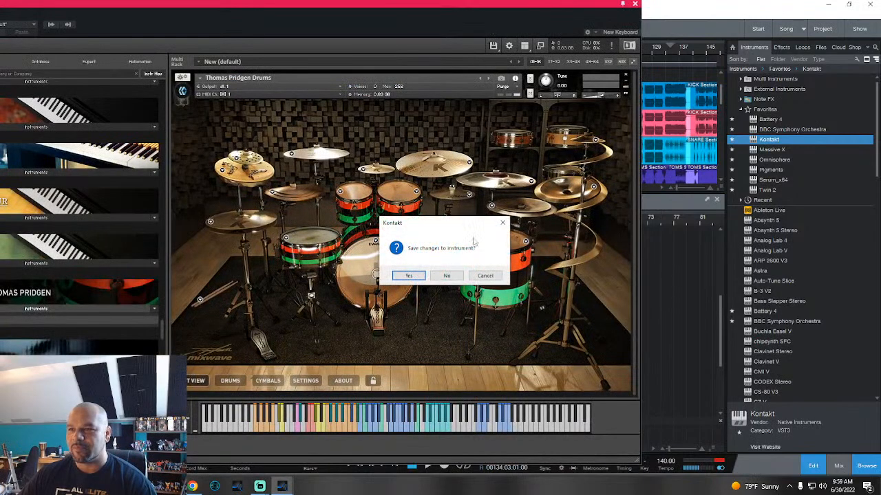
click(454, 277)
Step: Load the Gojira - Mario Duplantier instrument from the mixwave library into Kontakt
drag(328, 16, 718, 34)
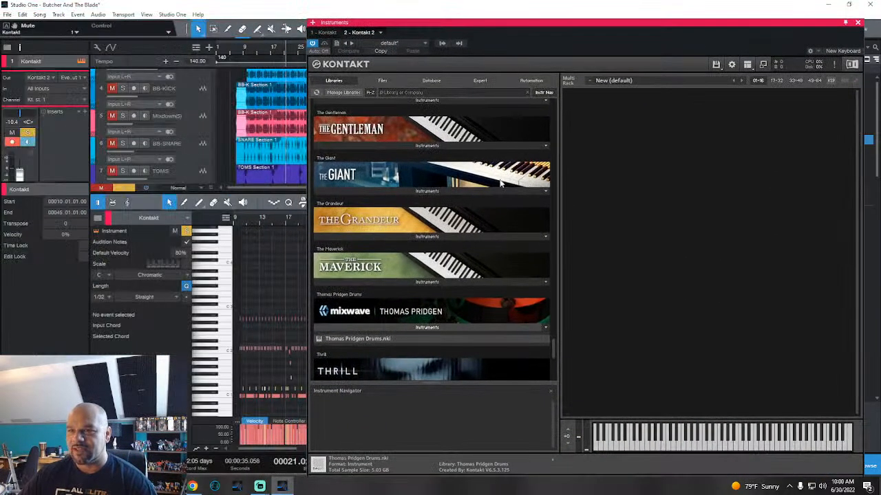
scroll(508, 177, up, 3)
scroll(506, 179, up, 15)
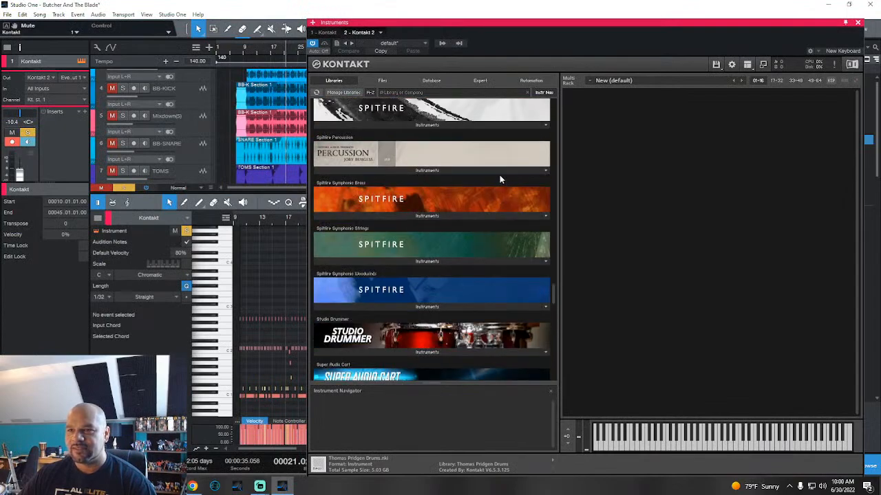
scroll(499, 182, up, 10)
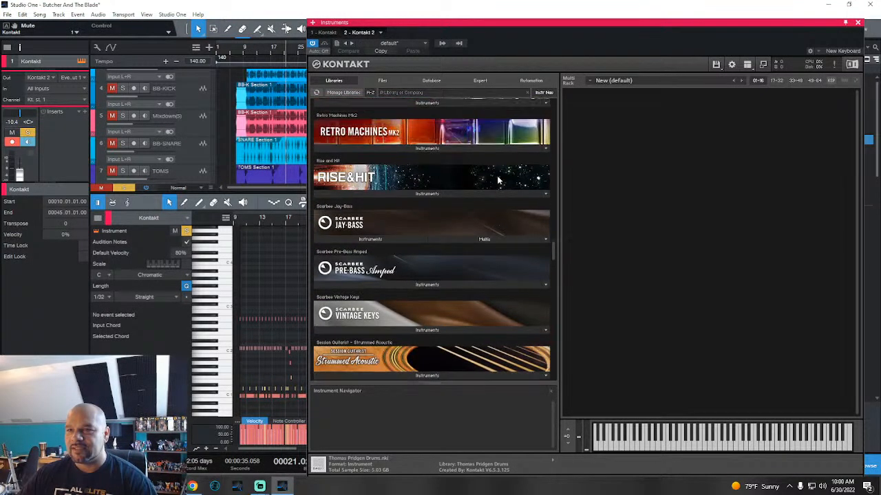
scroll(496, 180, up, 10)
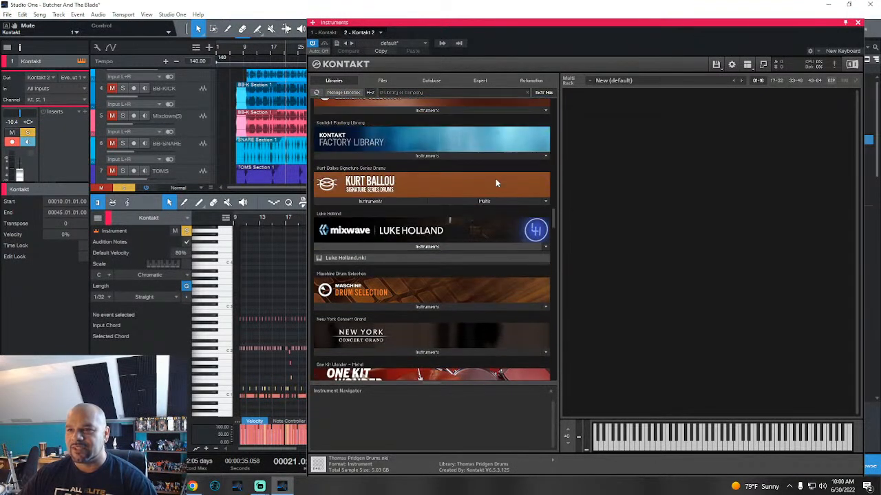
scroll(494, 179, up, 10)
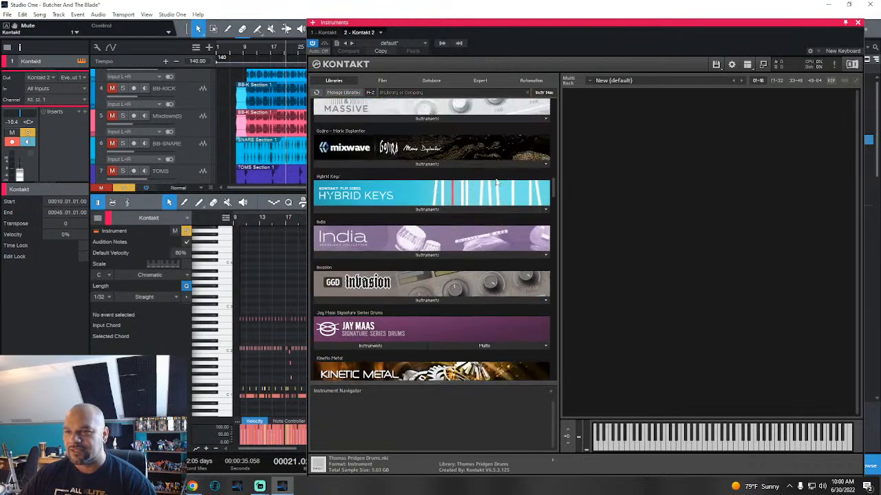
scroll(495, 180, up, 1)
click(425, 247)
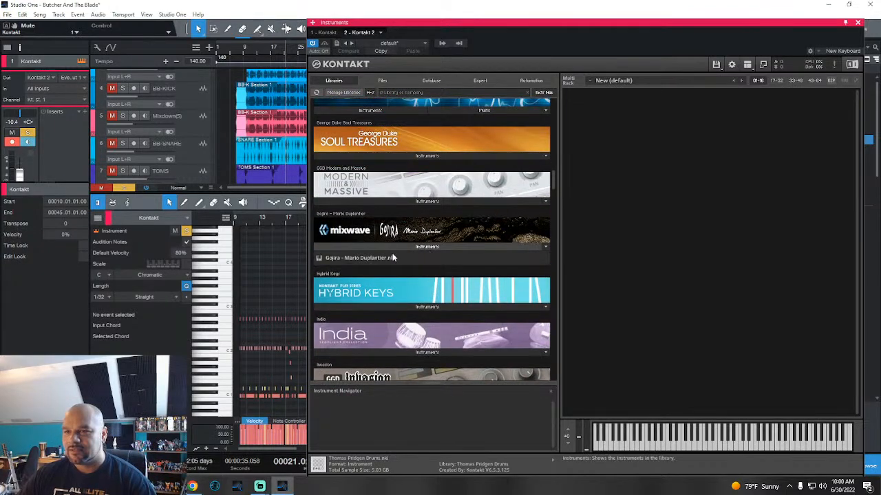
double_click(368, 259)
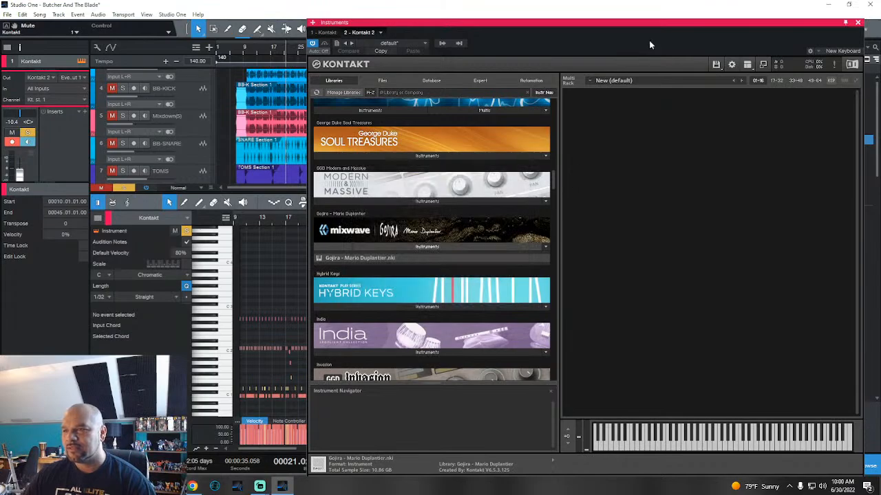
Step: Show the Gojira instrument's output and MIDI details, listen to the soloed Kontakt clip and set the playback start to about bar 35
drag(679, 34, 500, 24)
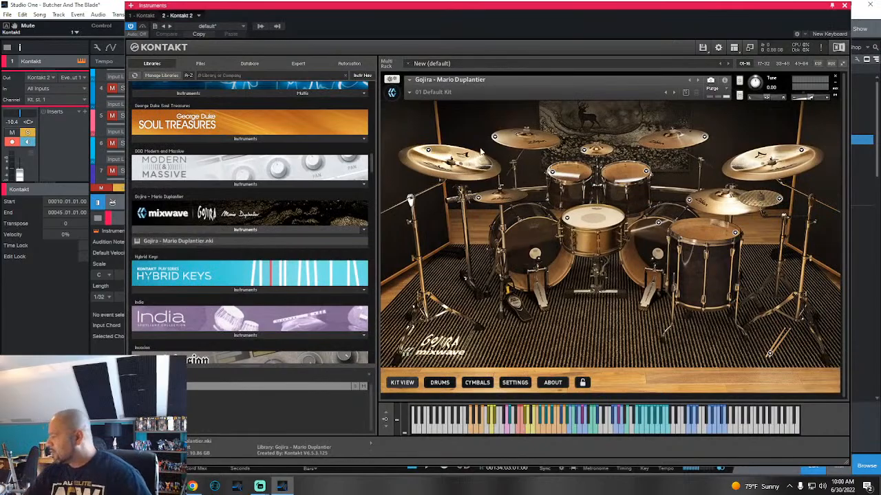
drag(462, 21, 352, 41)
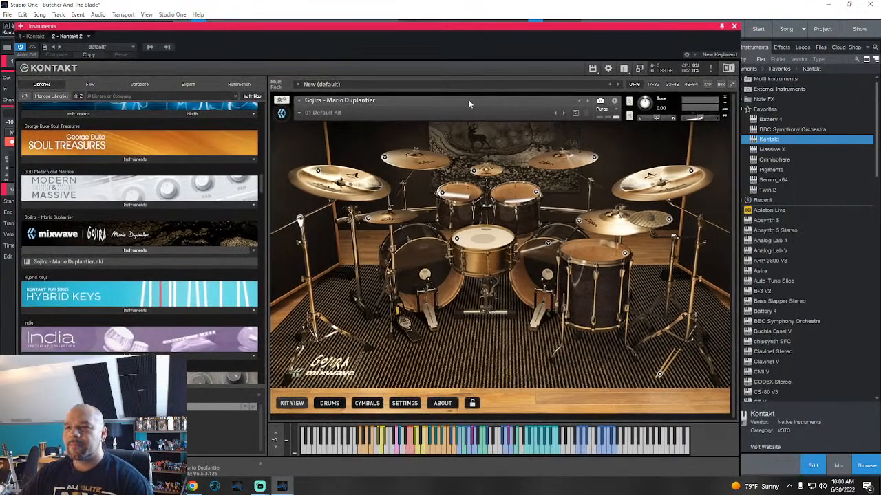
drag(423, 41, 402, 33)
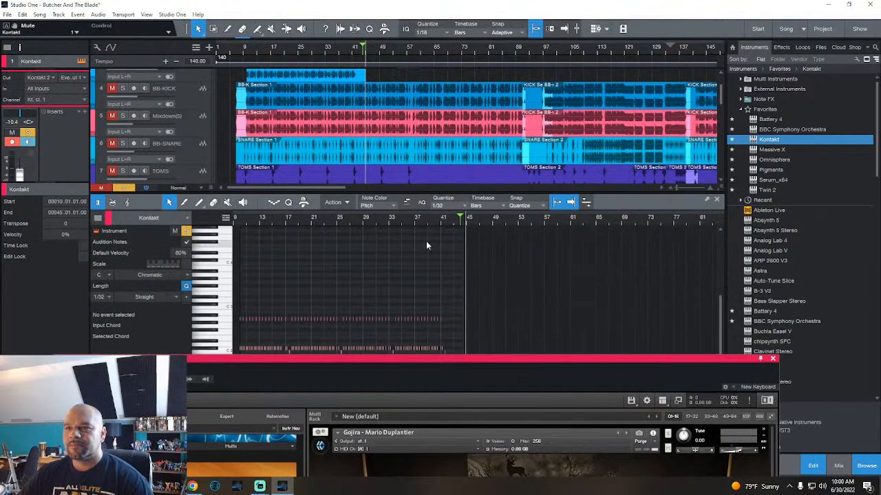
scroll(386, 138, up, 2)
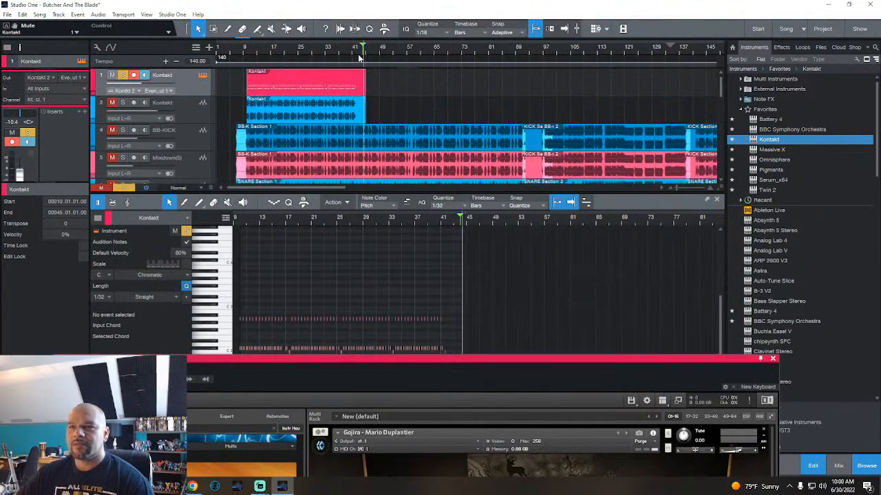
mouse_move(362, 54)
mouse_down()
mouse_move(253, 53)
mouse_move(334, 56)
mouse_up()
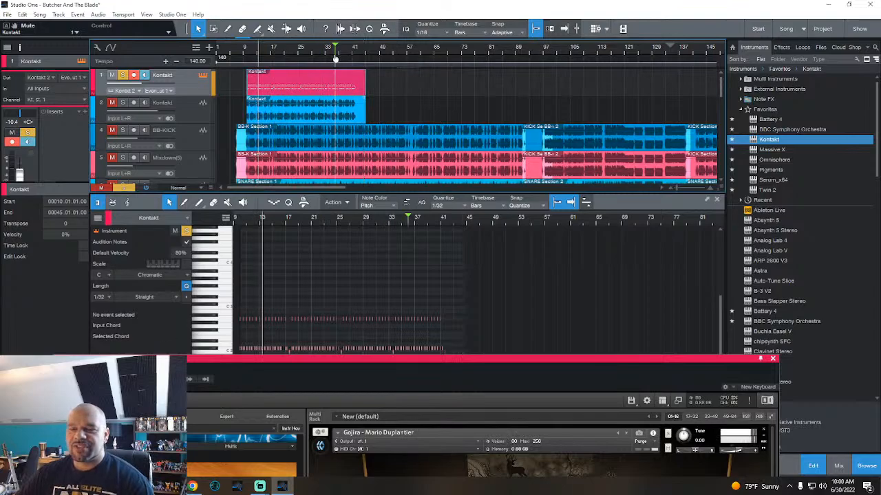
Step: Try the Wood Snare and SLP Snare in the Gojira kit and return to the Bell Brass Snare
drag(534, 390, 526, 108)
click(485, 289)
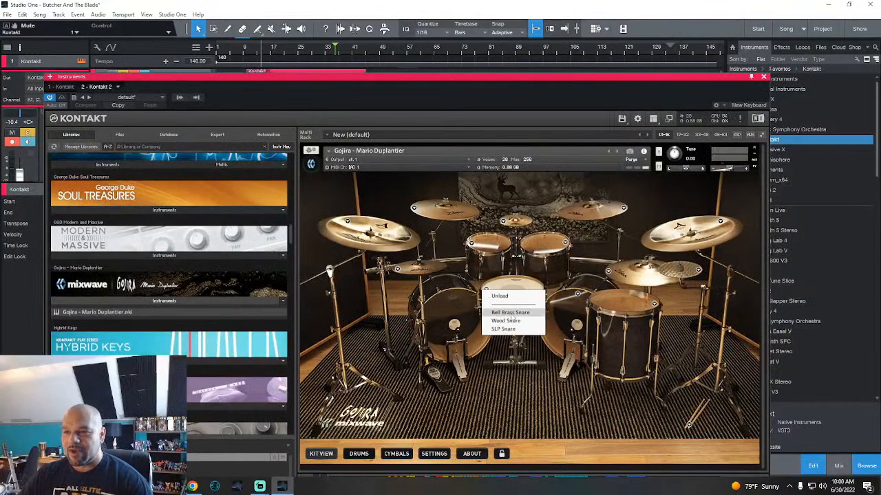
click(511, 313)
click(485, 290)
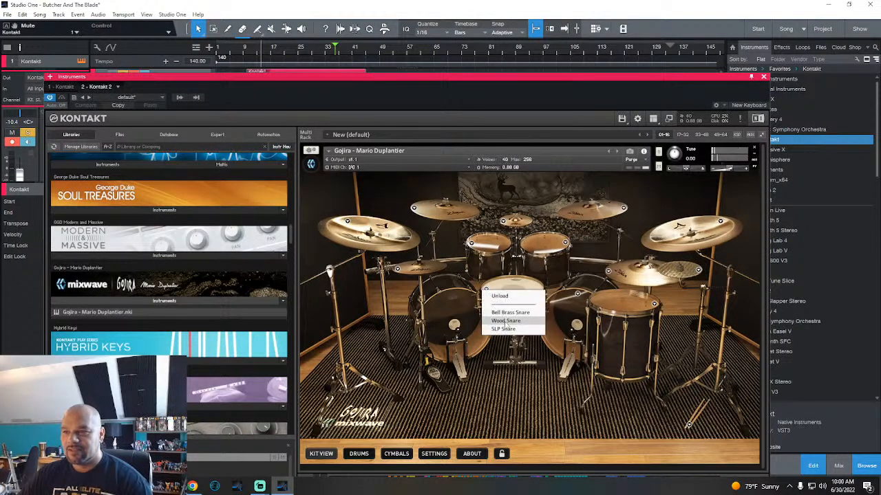
click(509, 328)
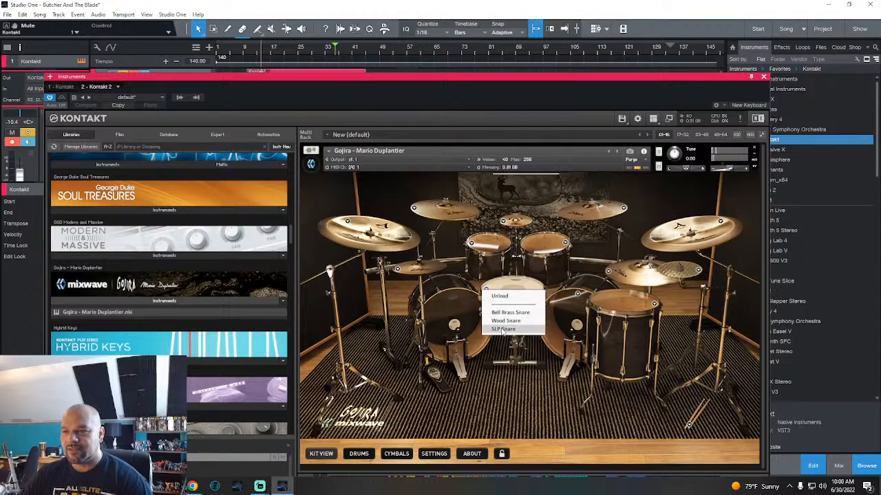
click(503, 329)
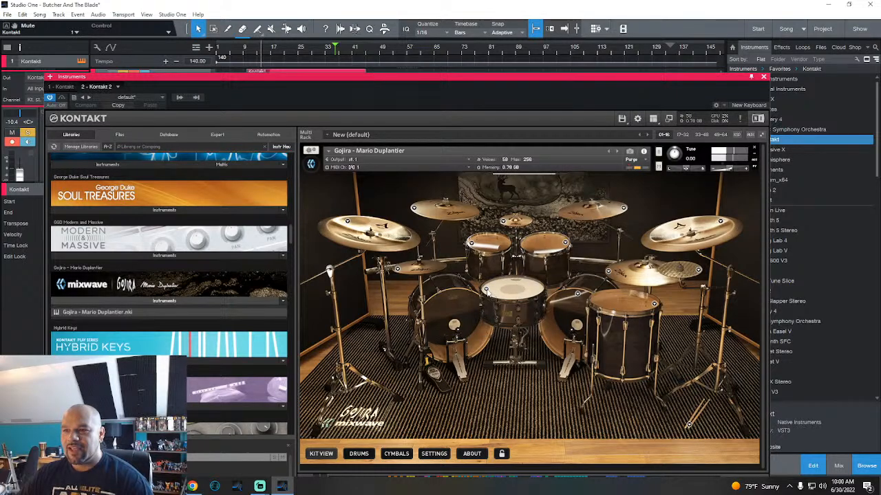
click(485, 291)
click(502, 300)
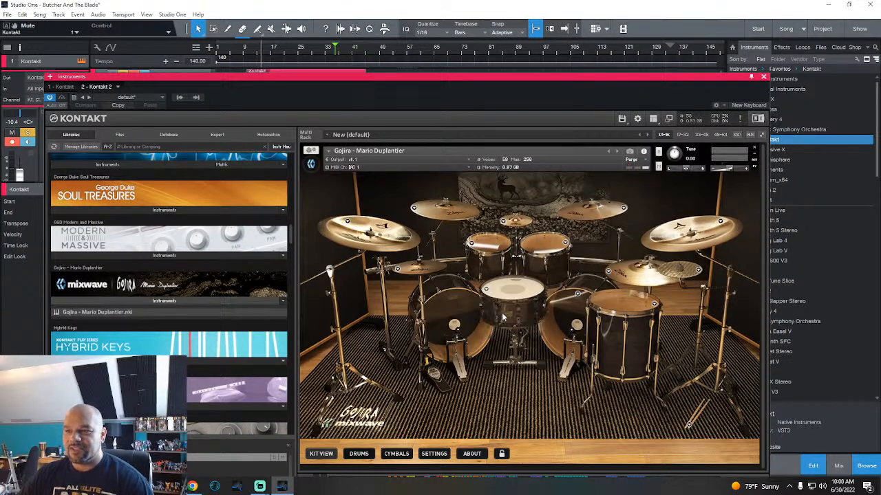
Step: Audition the Gojira kit's rack toms, check the second rack tom's options and uncover the arrangement
click(489, 252)
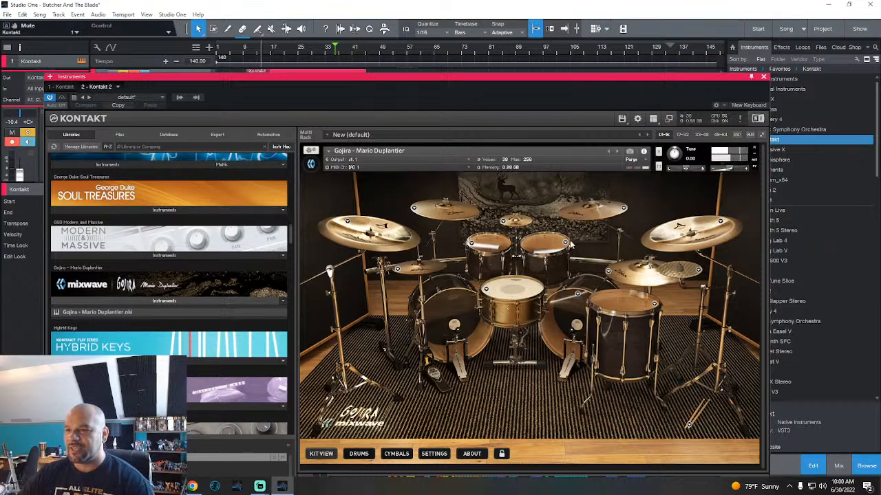
click(564, 243)
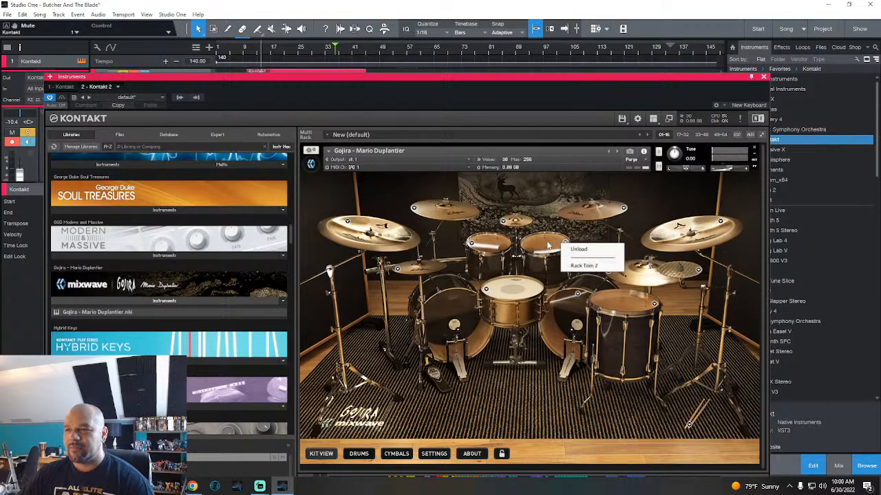
click(541, 249)
drag(530, 78, 489, 321)
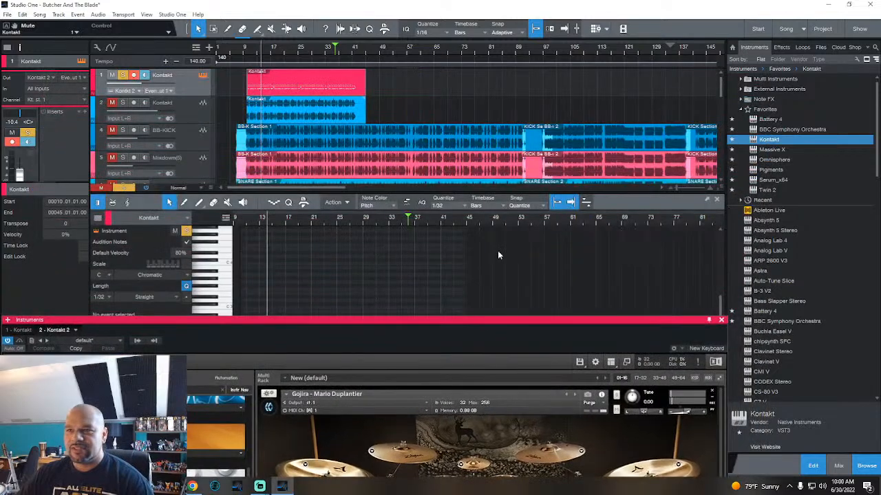
Step: Turn off the Kontakt track's solo and play the song from bar 59
mouse_move(336, 46)
mouse_down()
mouse_move(467, 55)
mouse_move(382, 53)
mouse_move(419, 53)
mouse_move(397, 51)
mouse_up()
scroll(418, 53, up, 5)
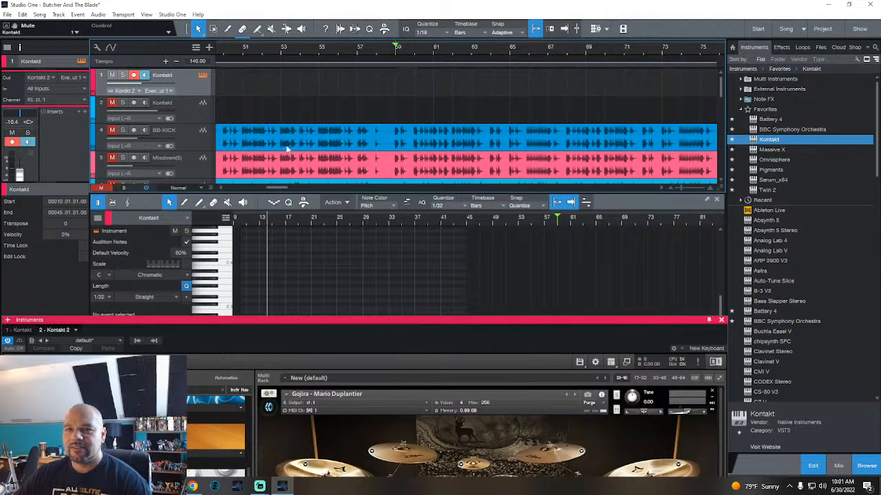
key(space)
scroll(396, 72, down, 2)
scroll(377, 93, down, 4)
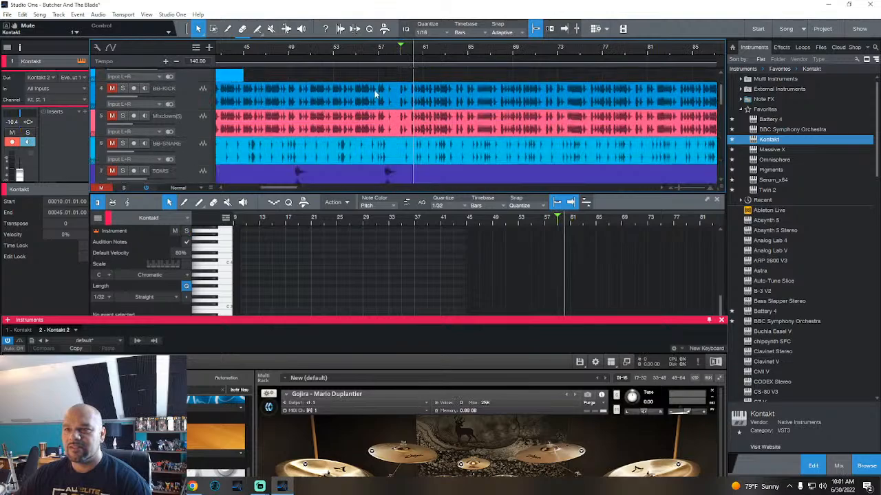
Step: Unmute the Kontakt audio, BB-KICK, Mixdown(5), BB-SNARE, TOMS and BB-CYMBALS tracks during playback
scroll(377, 94, up, 4)
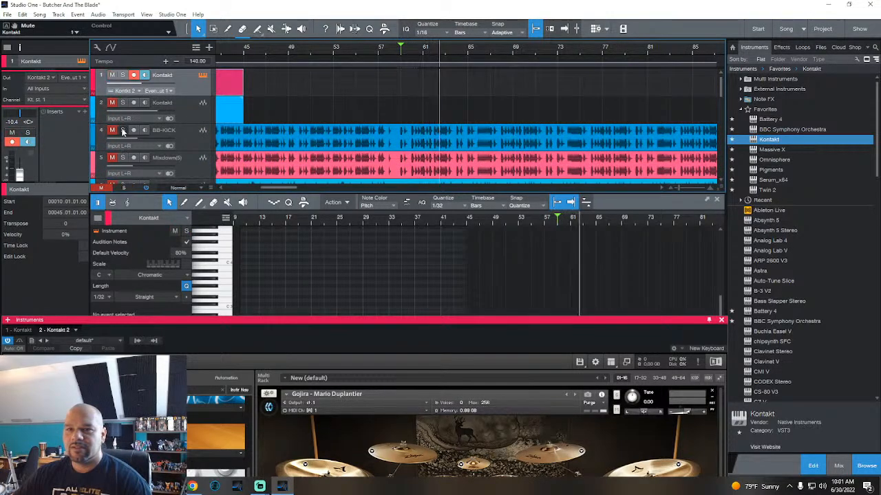
scroll(114, 158, down, 4)
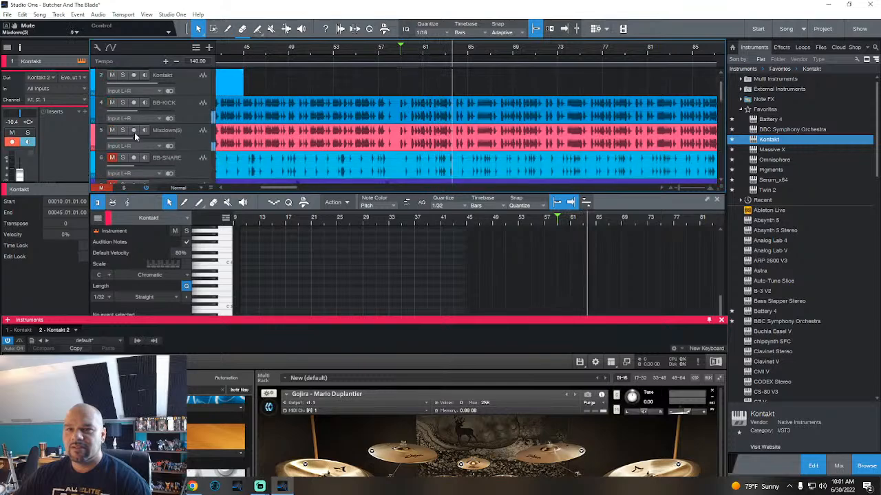
click(112, 130)
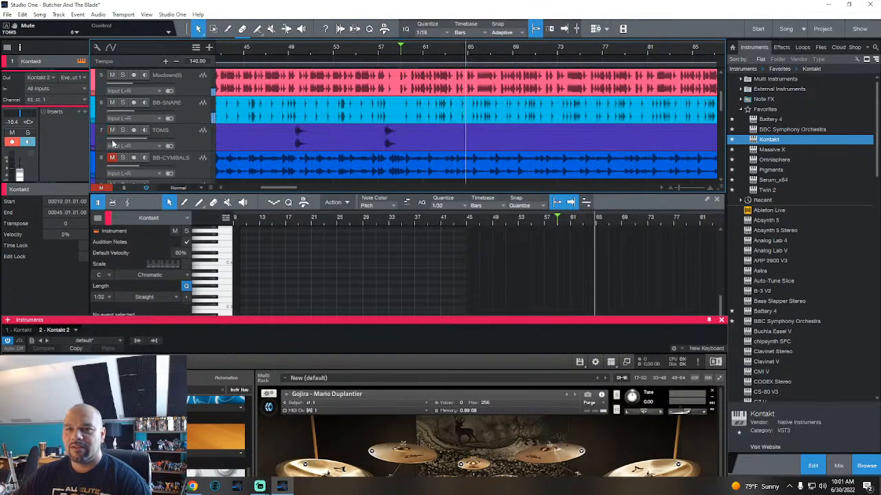
click(112, 157)
Step: Close the note editor and move the instrument window clear of the arrangement's tracks
click(716, 200)
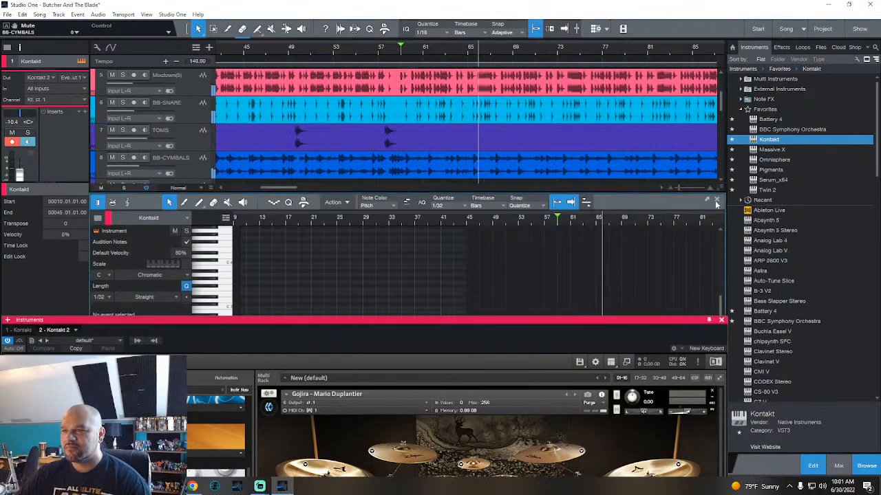
drag(595, 344, 428, 401)
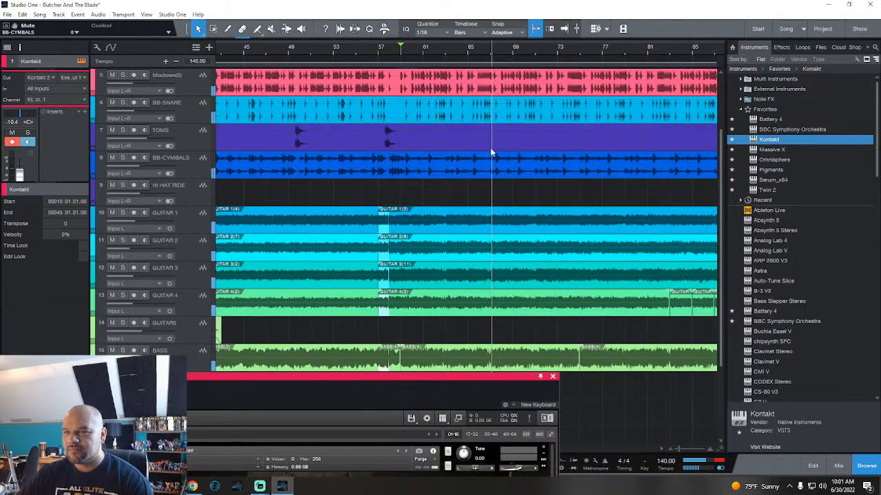
scroll(494, 48, down, 3)
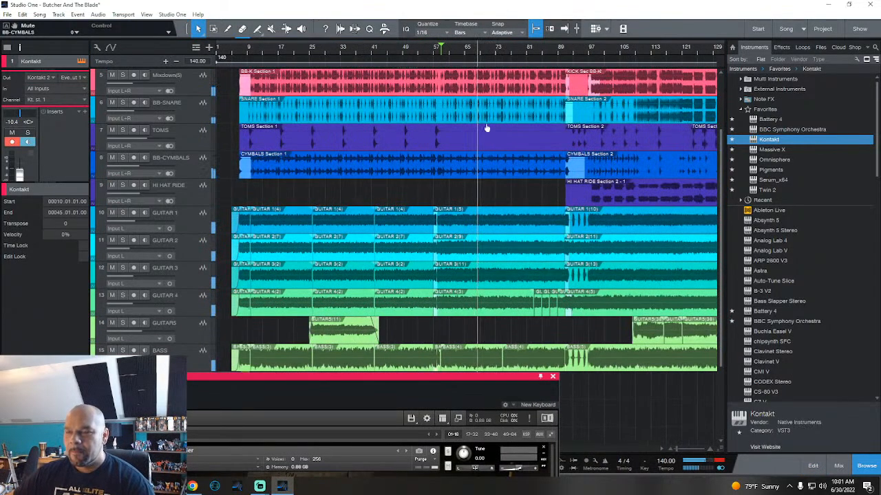
Step: Add an empty instrument part on the first Kontakt track from bar 59 to bar 81
scroll(488, 148, up, 3)
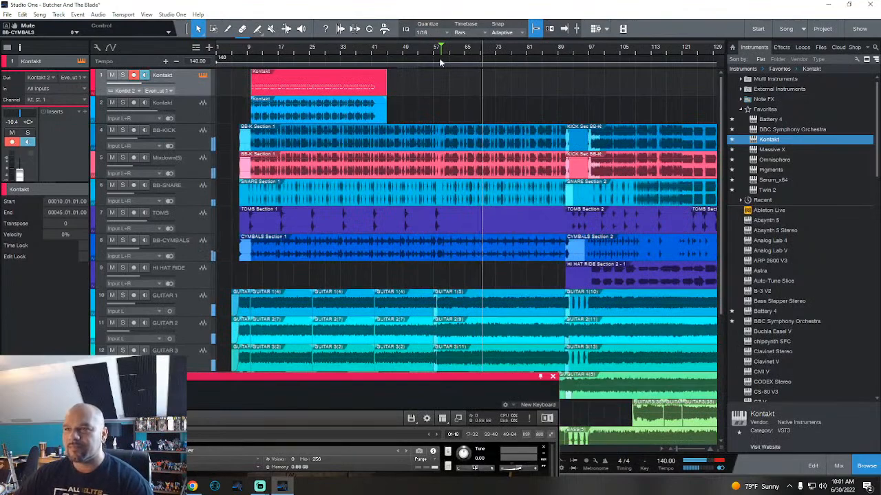
scroll(443, 59, up, 2)
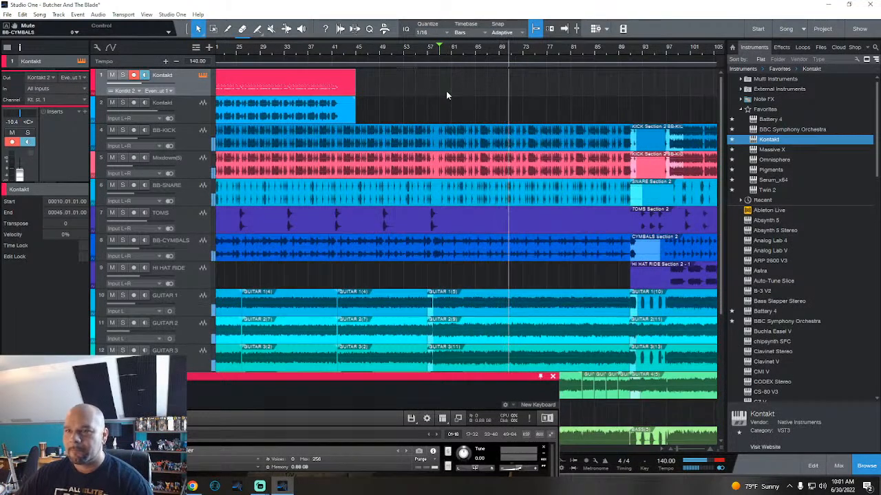
scroll(454, 50, up, 2)
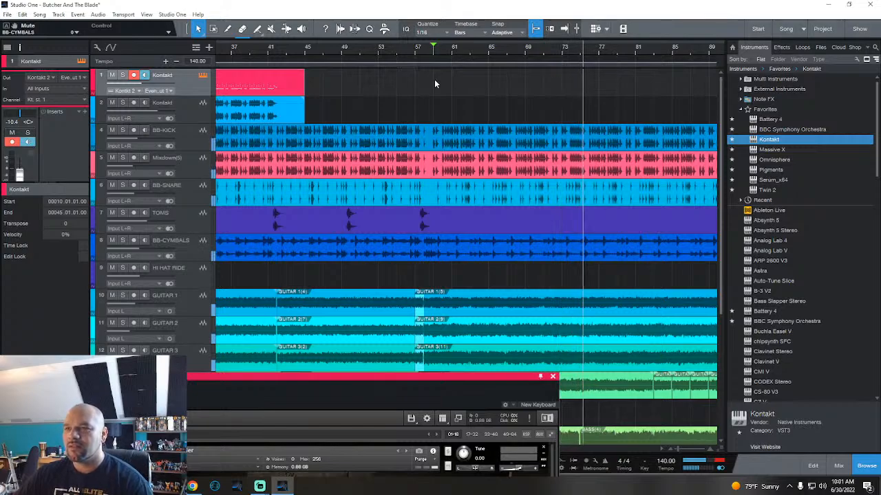
mouse_move(447, 47)
mouse_down()
mouse_move(395, 56)
mouse_move(378, 87)
mouse_move(637, 95)
mouse_up()
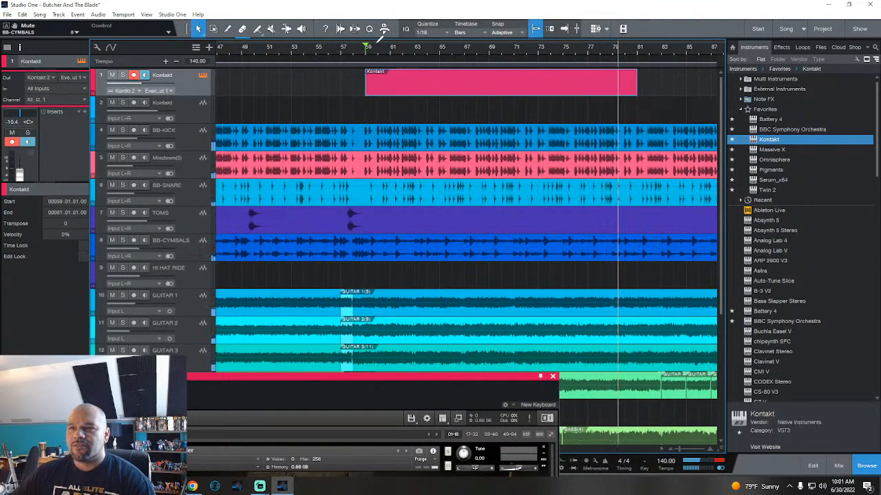
Step: Play the song from bar 59 to hear the opening bars of the section under the new Kontakt part
drag(378, 46, 378, 69)
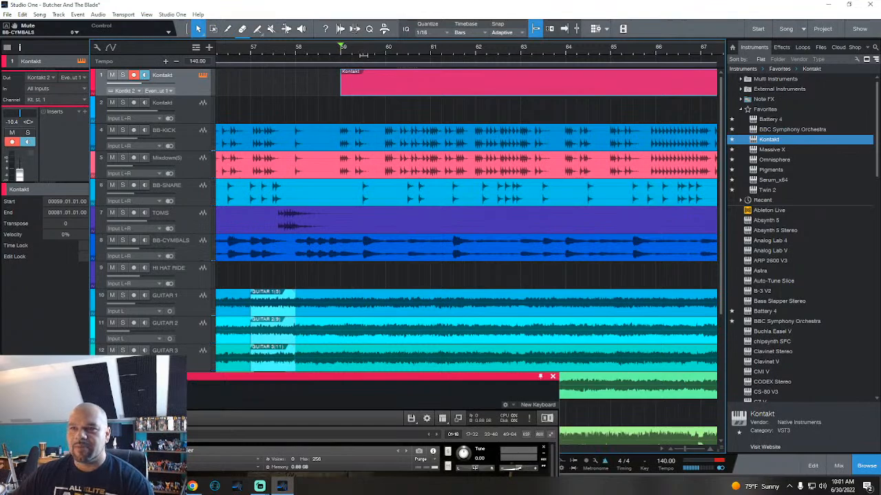
key(space)
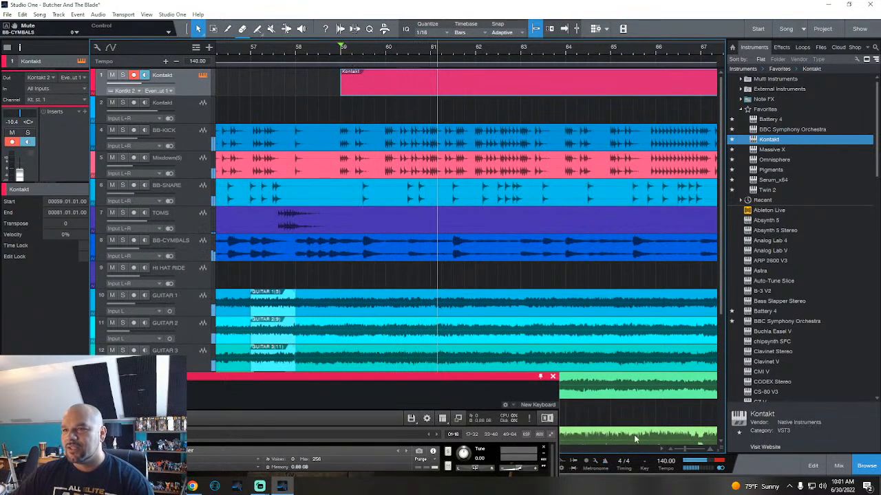
scroll(358, 57, down, 2)
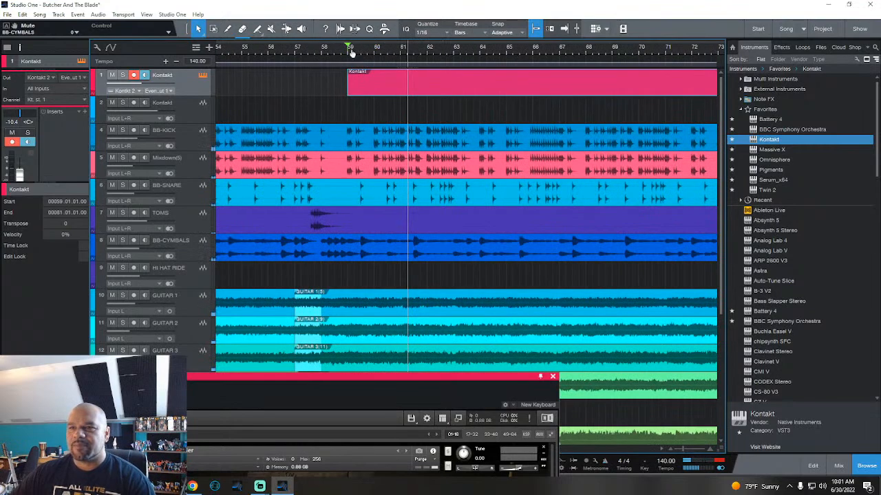
Step: Open the Kontakt part starting at bar 59 in the note editor and set its quantize to 1/16 triplet
scroll(350, 52, right, 3)
double_click(272, 80)
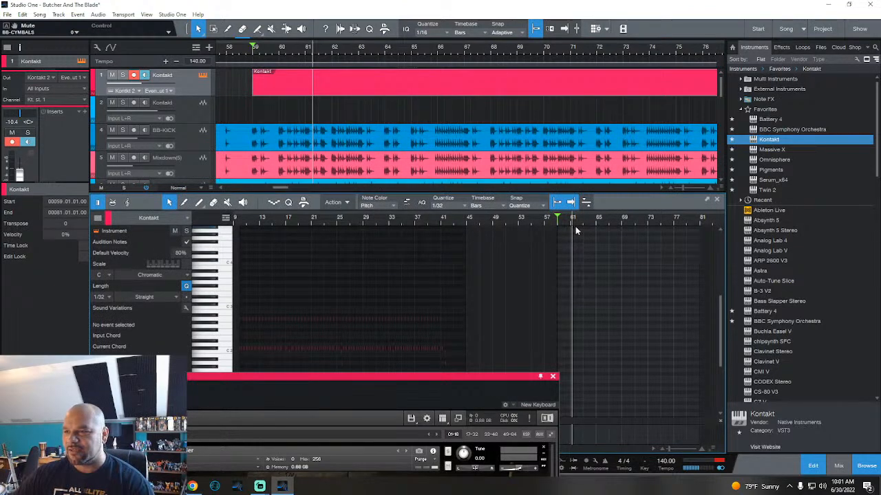
scroll(575, 226, right, 5)
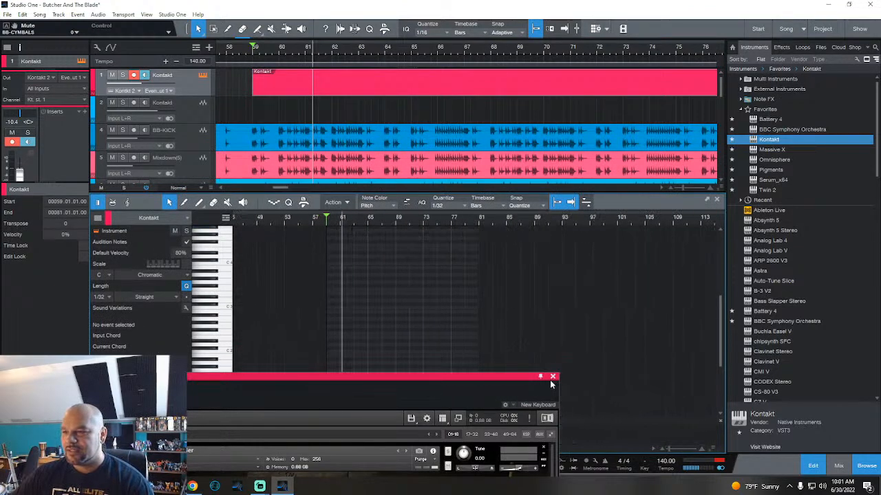
click(454, 205)
click(488, 241)
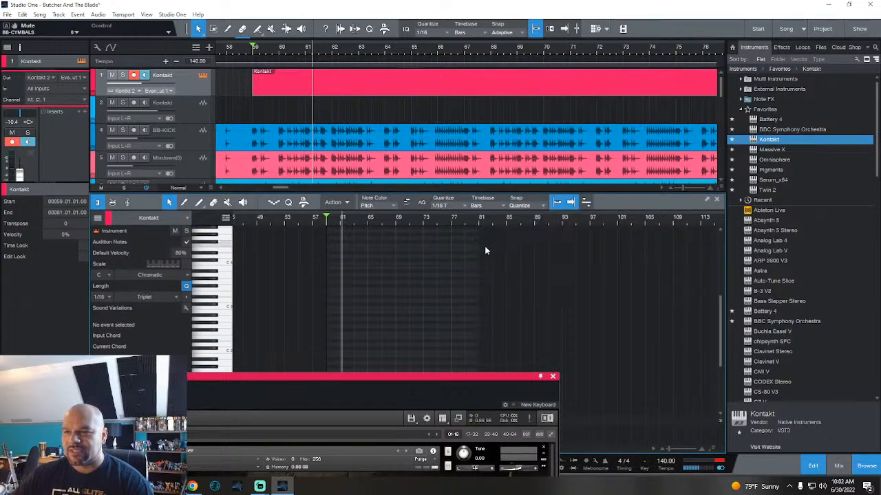
Step: Close the Kontakt instrument window and place the playhead exactly at the start of bar 59
click(553, 377)
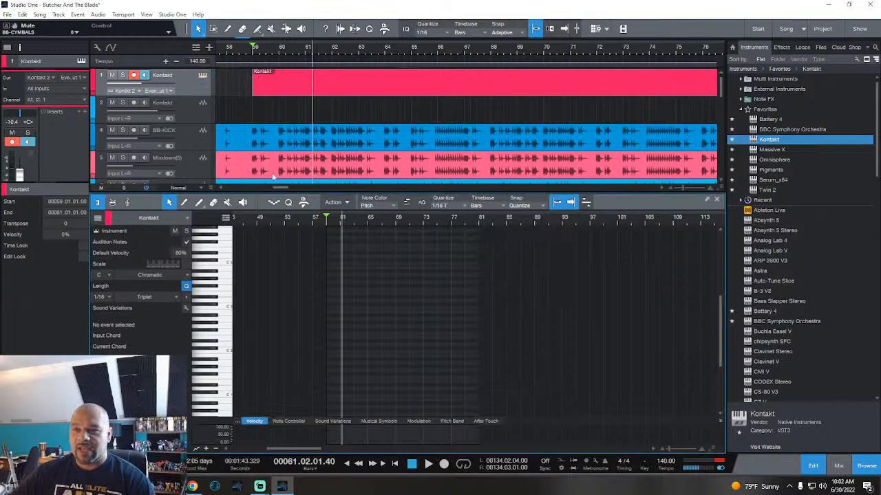
drag(335, 218, 329, 226)
click(320, 225)
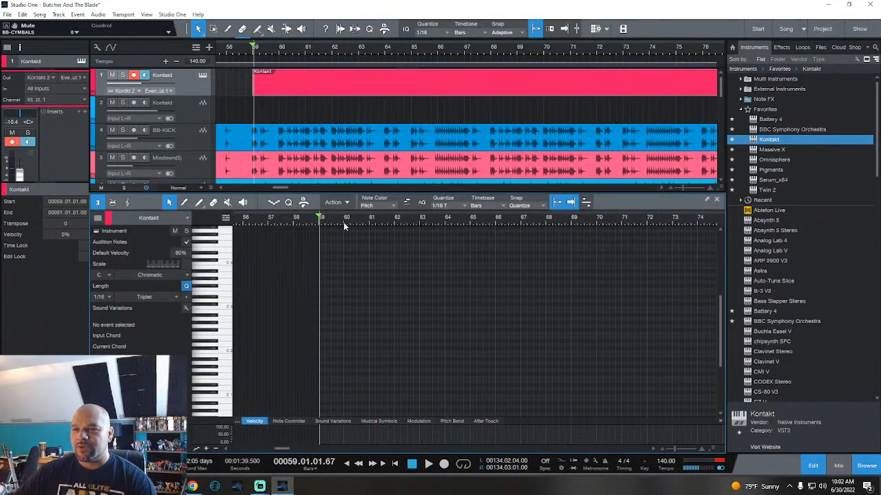
drag(343, 222, 281, 225)
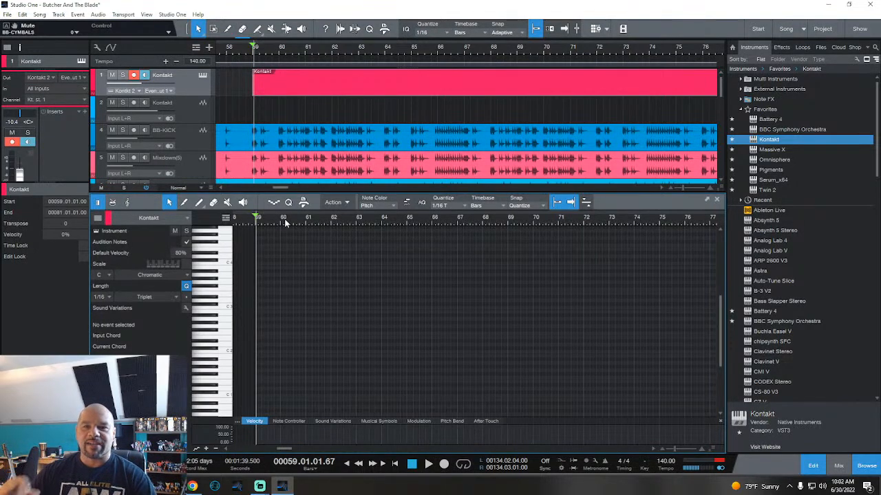
scroll(263, 221, up, 3)
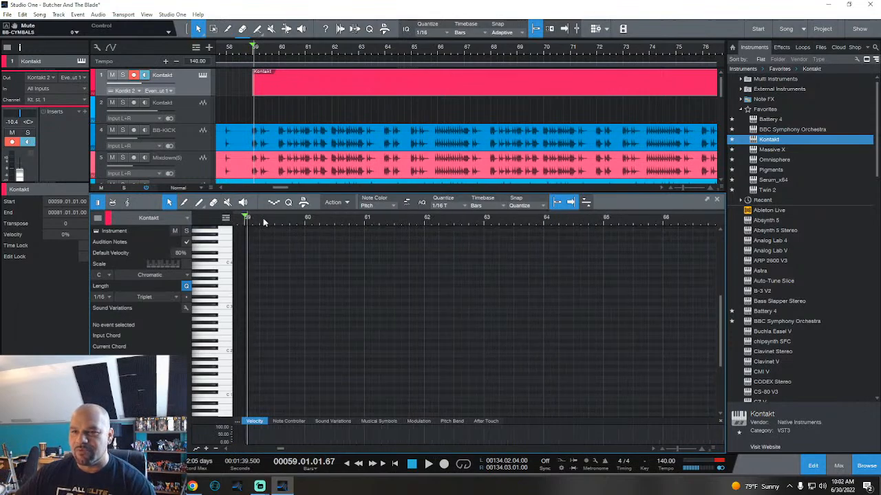
click(262, 221)
click(246, 224)
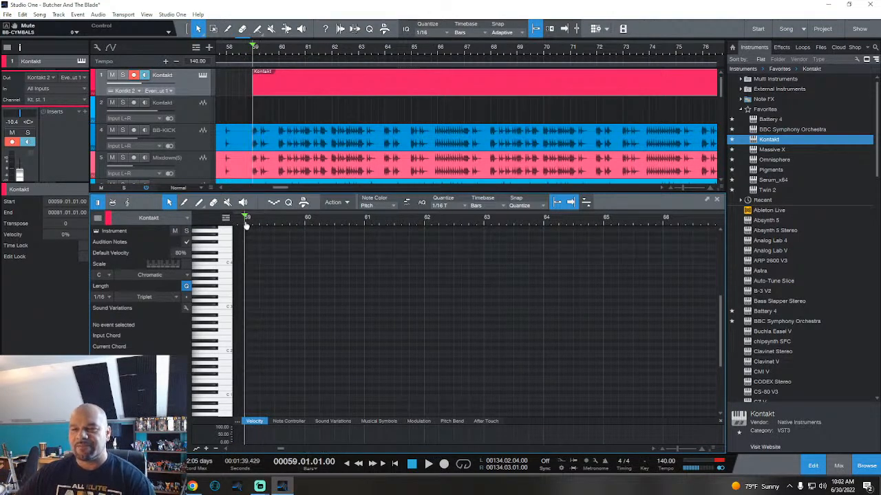
Step: Add a 1/16-triplet C1 note at the start of bar 59 and raise its velocity to the maximum
scroll(247, 225, up, 3)
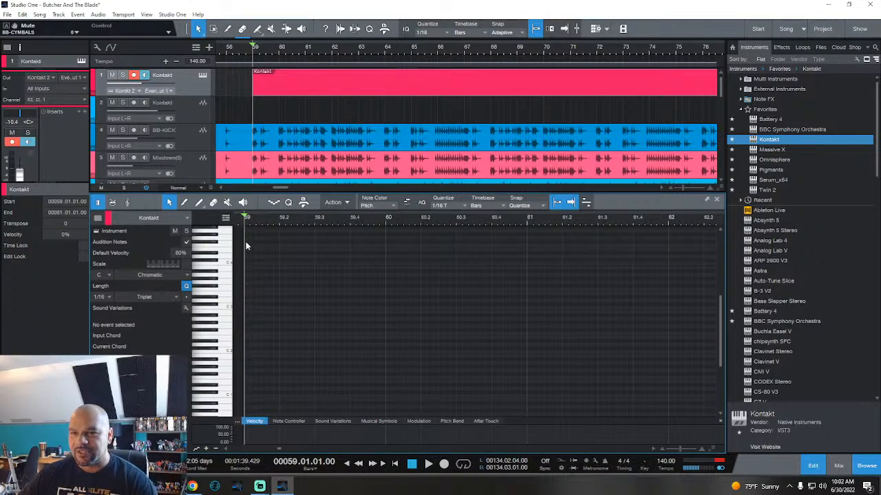
scroll(227, 344, down, 4)
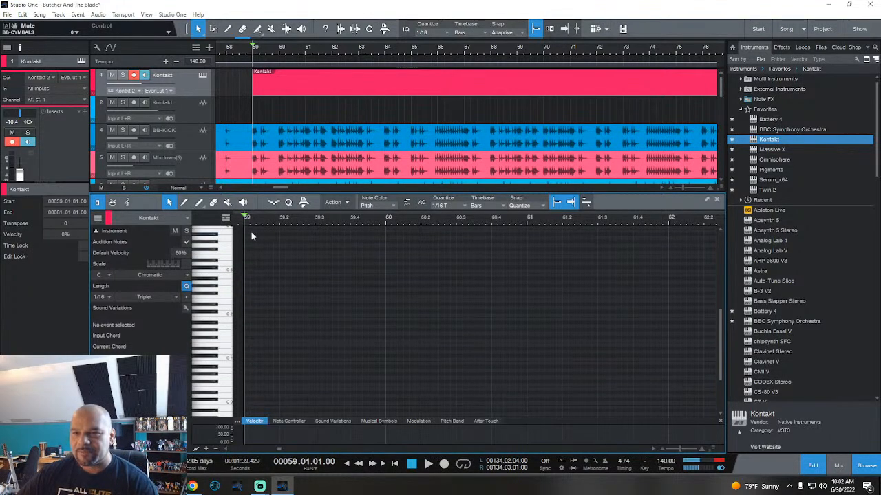
scroll(251, 221, up, 3)
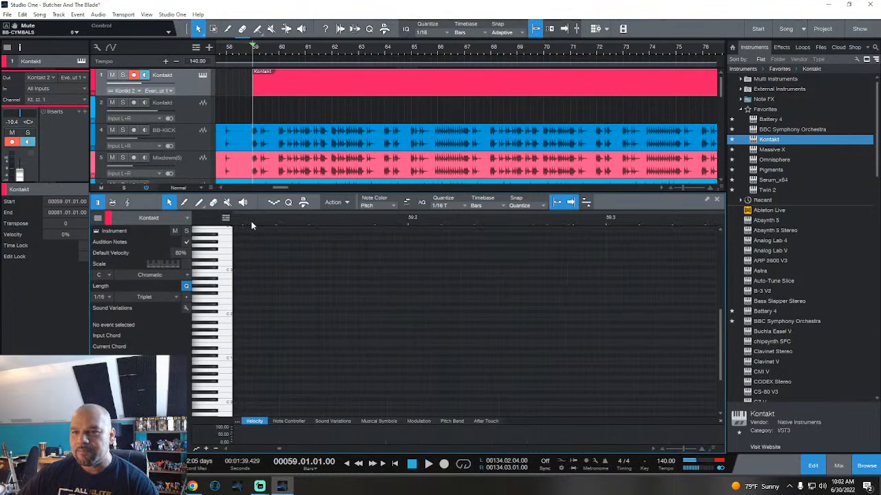
click(241, 360)
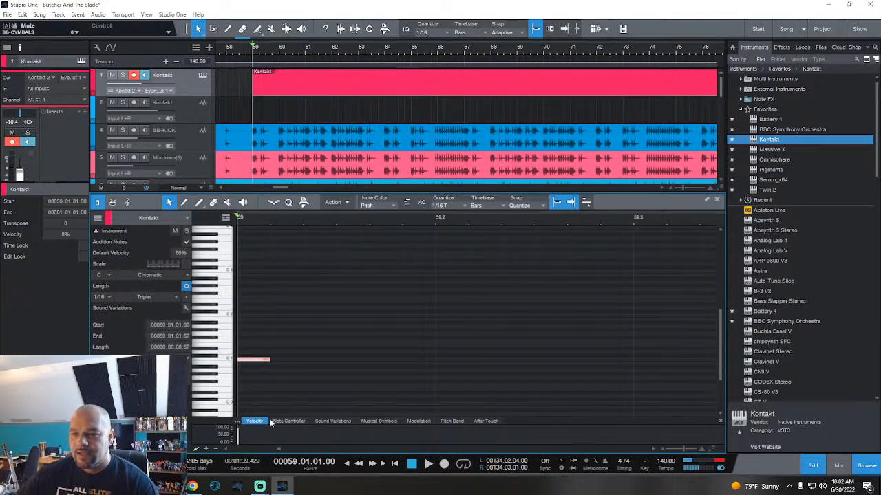
click(238, 432)
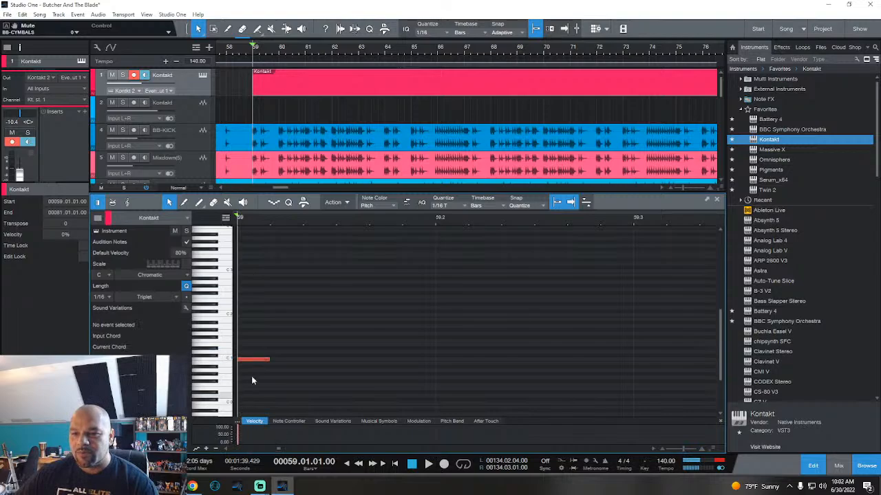
key(d)
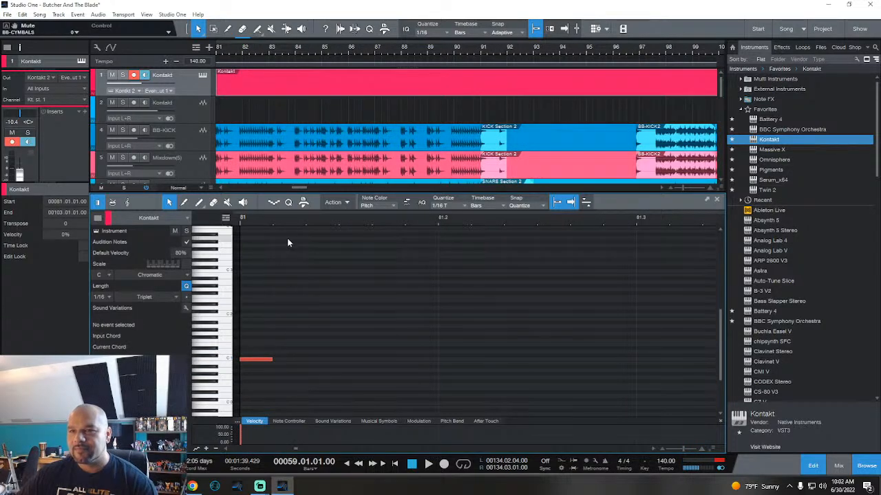
key(ctrl+z)
click(294, 220)
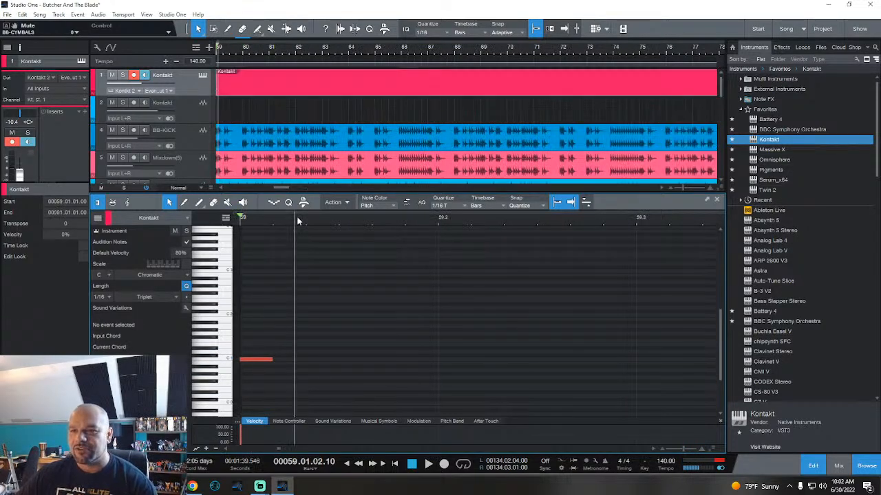
scroll(256, 219, up, 2)
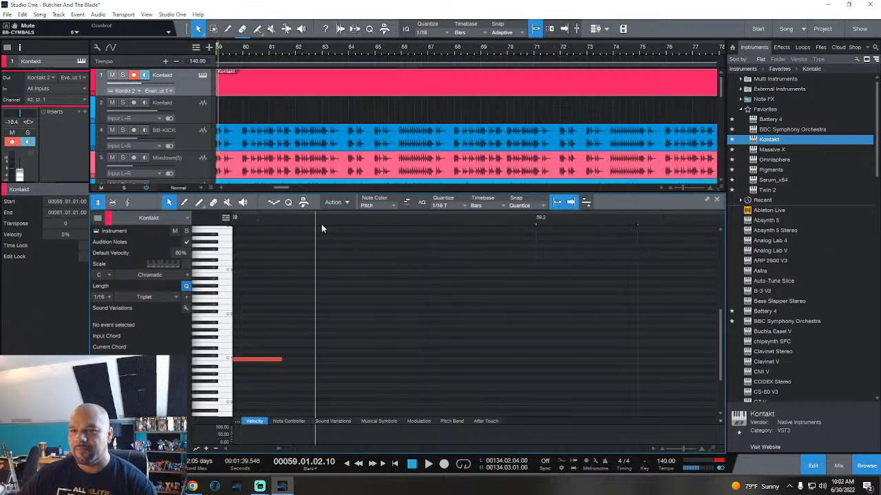
scroll(322, 227, down, 2)
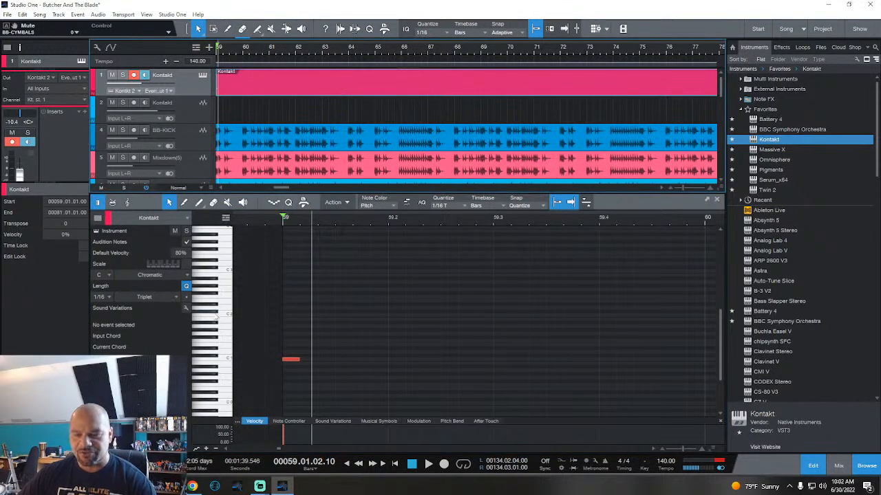
scroll(340, 55, down, 3)
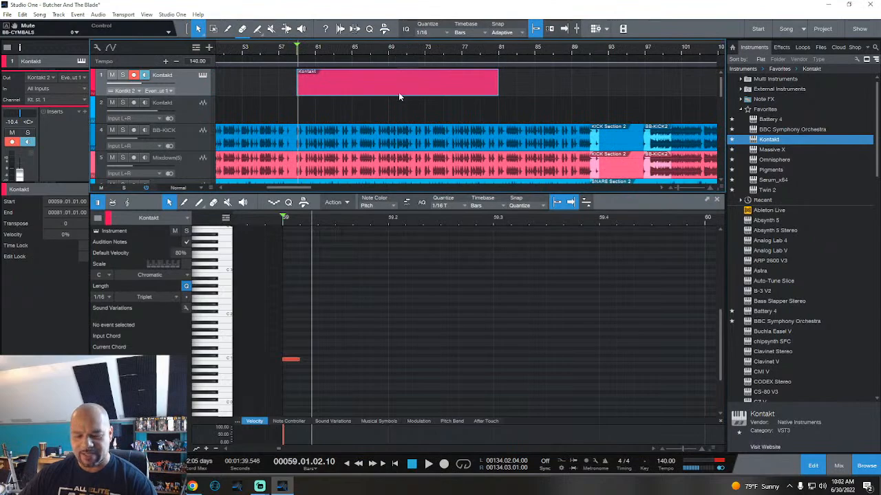
key(d)
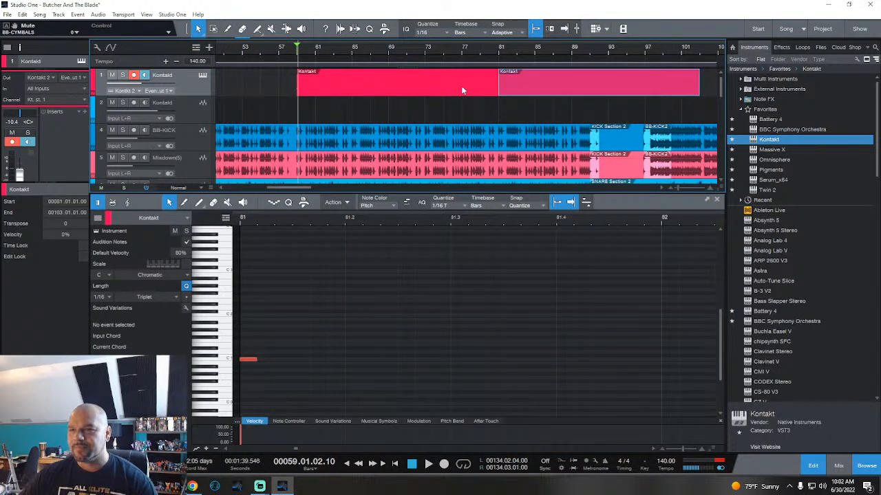
key(ctrl+z)
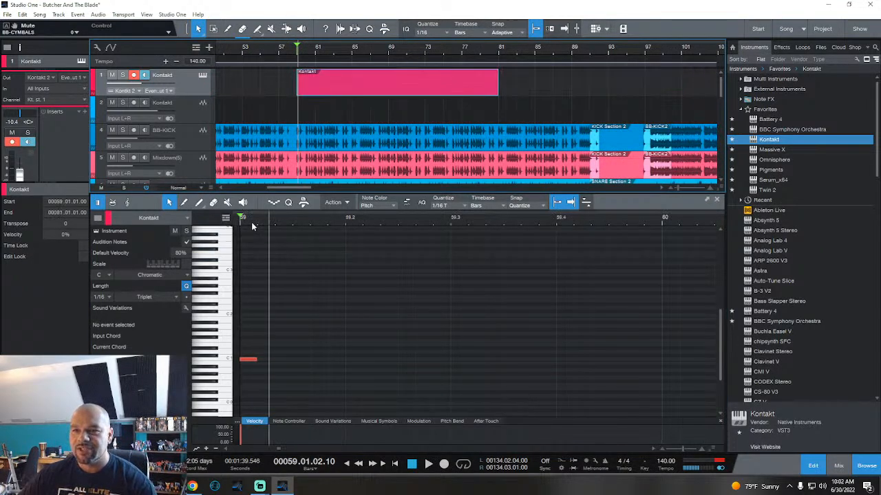
Step: Play back the first C1 note in bar 59 and solo the first Kontakt track
mouse_move(252, 223)
mouse_down()
mouse_move(246, 230)
mouse_move(269, 222)
mouse_up()
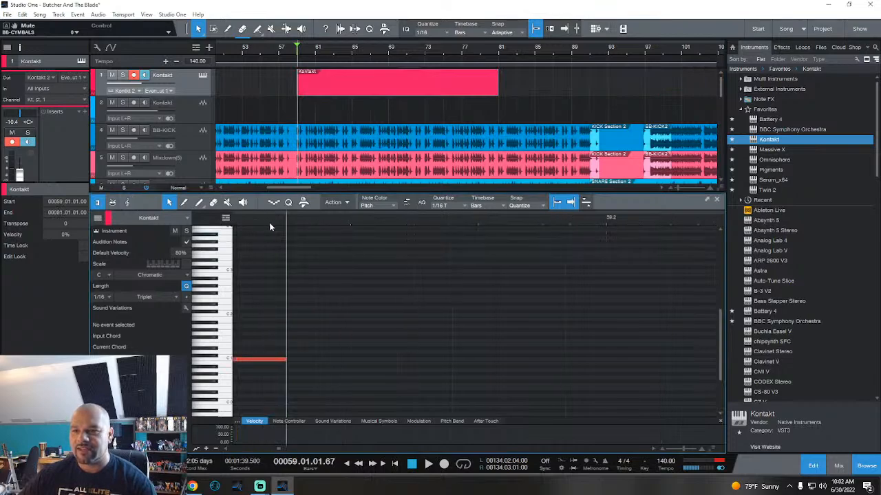
key(space)
key(space)
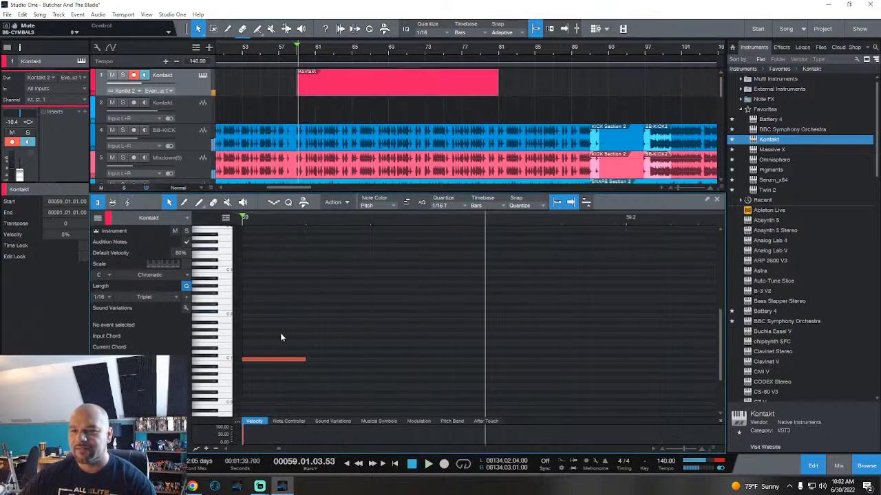
click(123, 75)
Step: Extend the C1 note into a run of five consecutive 1/16-triplet notes from bar 59 and play it back
drag(288, 360, 529, 361)
key(space)
key(space)
scroll(488, 223, down, 5)
scroll(488, 221, down, 3)
key(space)
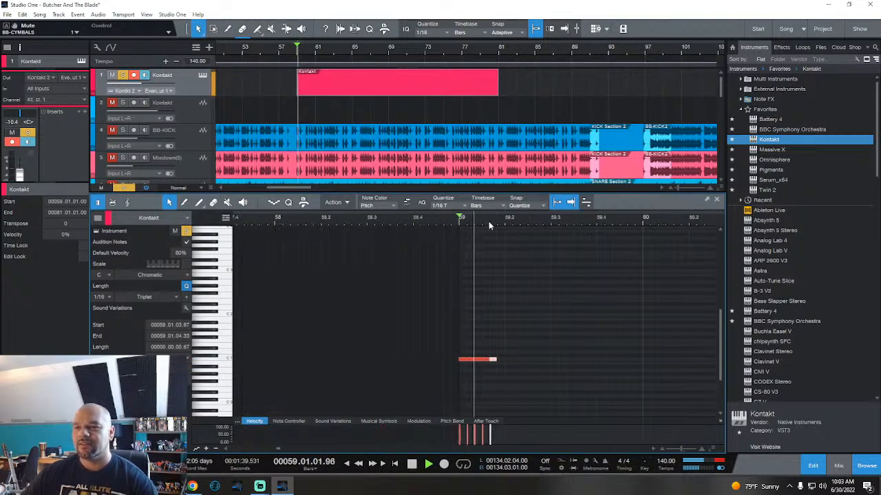
drag(489, 221, 344, 221)
key(space)
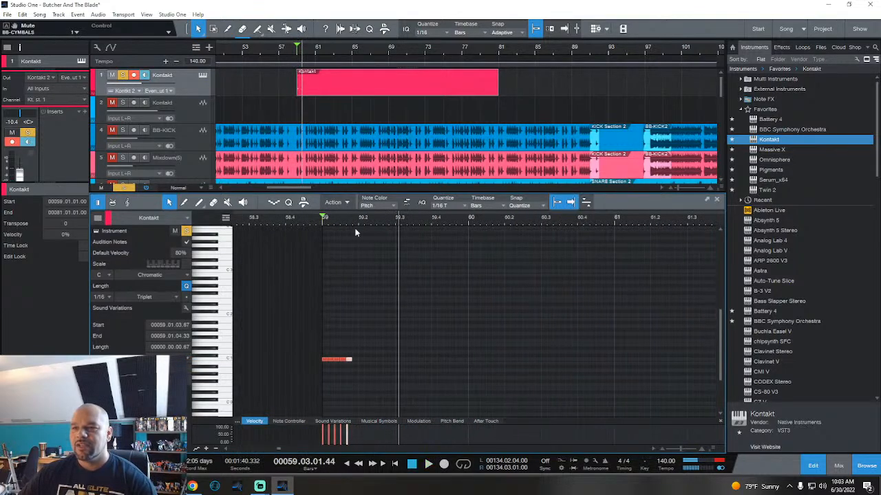
Step: Add a D1 note at 59.03.01.00 and C1 notes at 59.02.02.33 and 59.02.03.67, with both C1 notes at 100% velocity
click(398, 353)
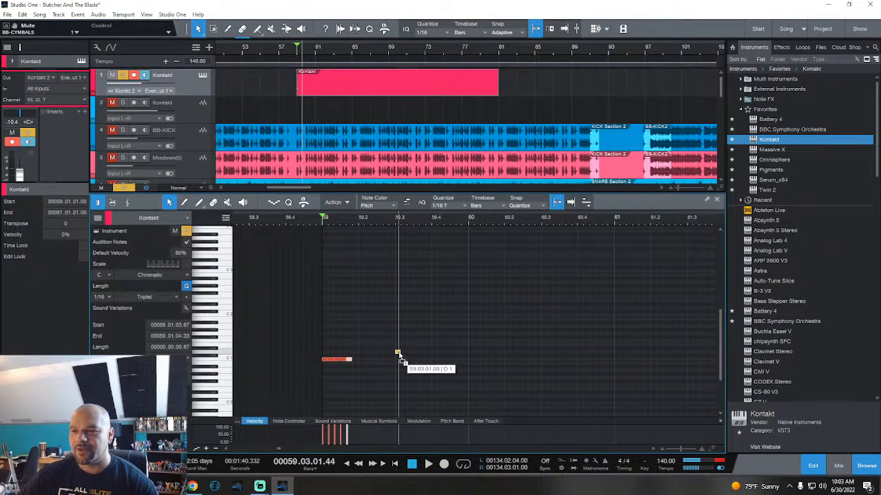
key(space)
double_click(374, 360)
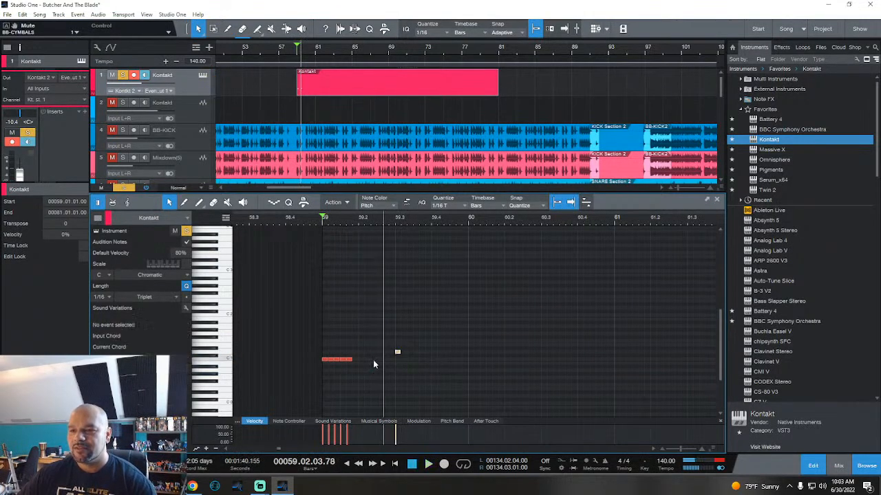
double_click(384, 359)
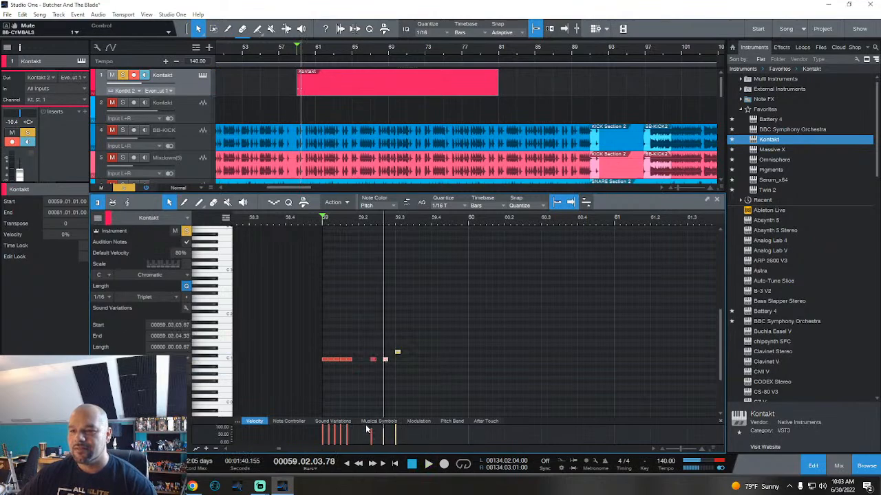
mouse_move(365, 432)
mouse_down()
mouse_move(387, 437)
mouse_move(374, 432)
mouse_up()
key(space)
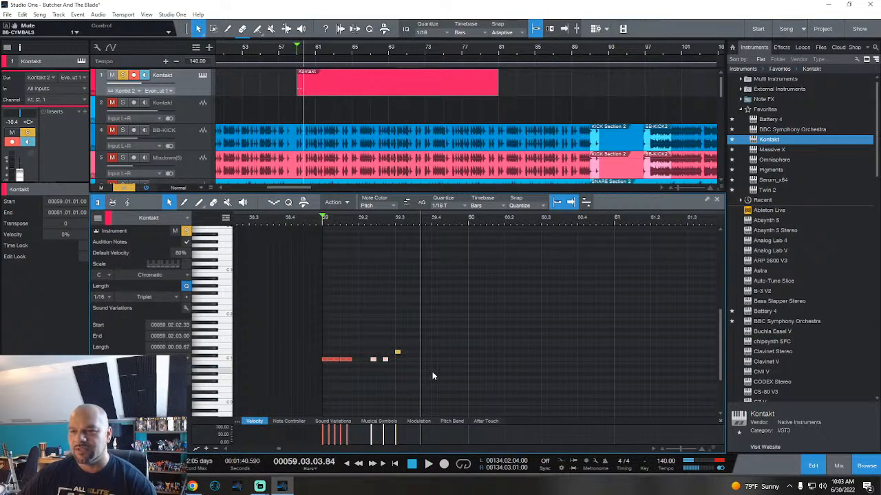
Step: Duplicate all of bar 59's notes into bar 60 and play back both bars
drag(426, 375, 295, 307)
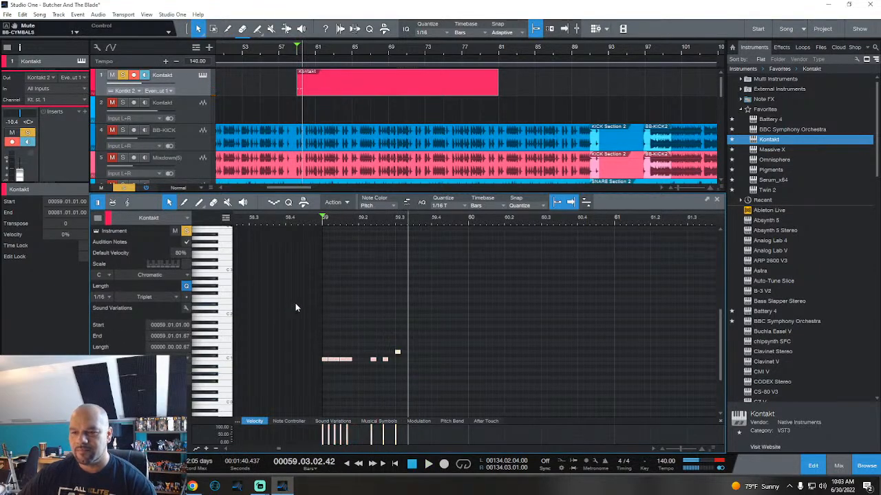
key(d)
key(space)
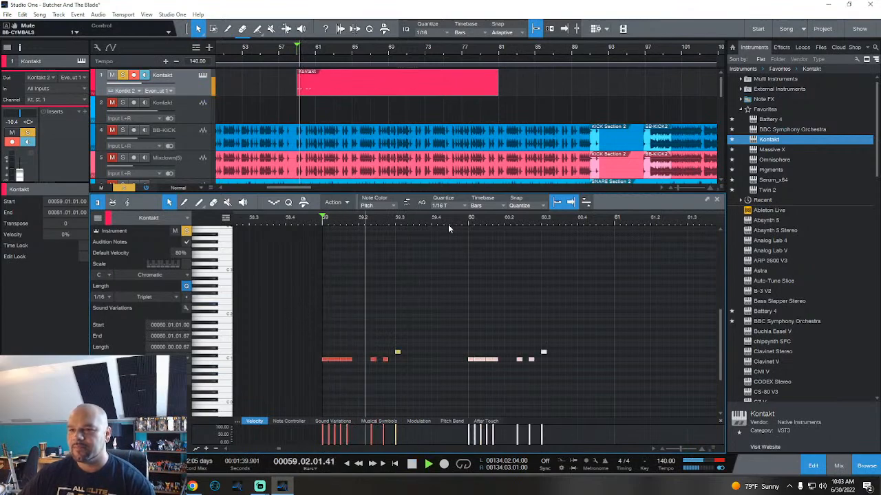
scroll(451, 221, down, 4)
scroll(393, 220, up, 4)
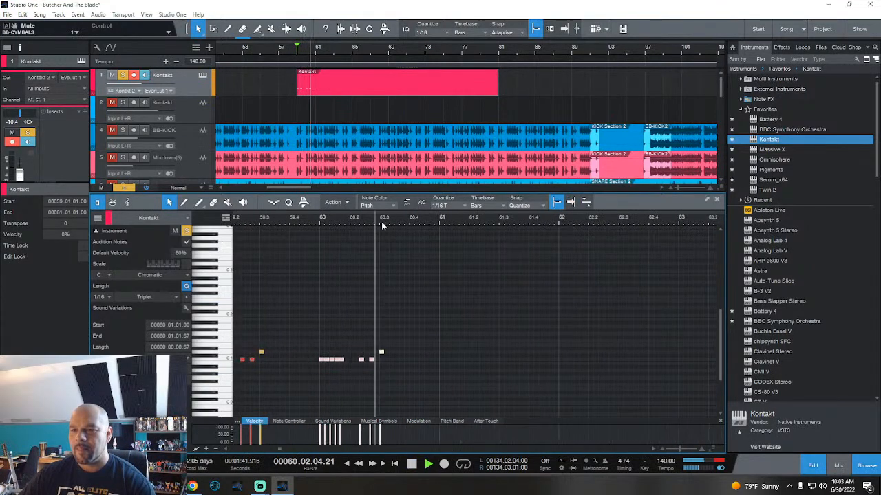
Step: Add two C1 notes between 60.3 and 60.4 and a D1 note at 60.04.01.00, and play back the bars
click(390, 359)
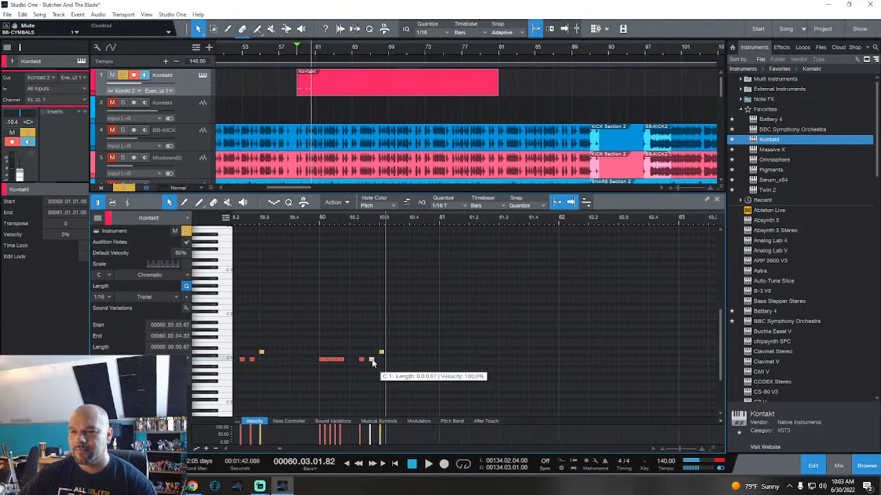
drag(391, 359, 414, 350)
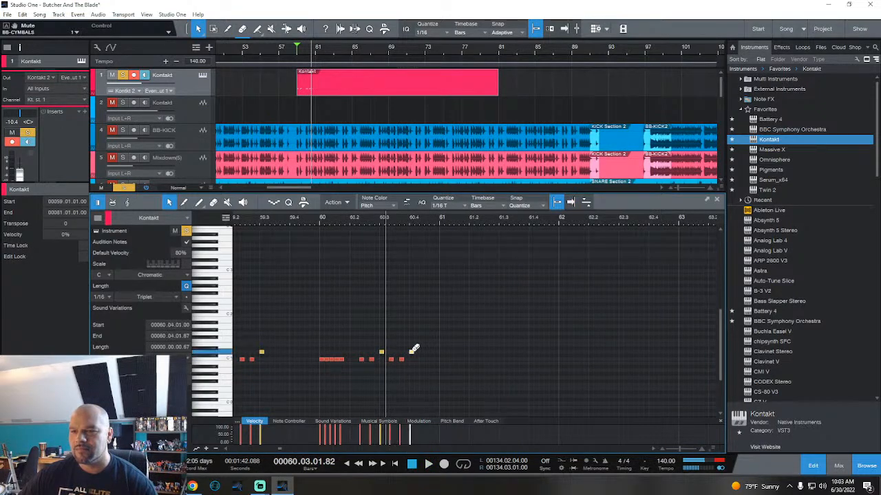
key(space)
scroll(416, 220, down, 3)
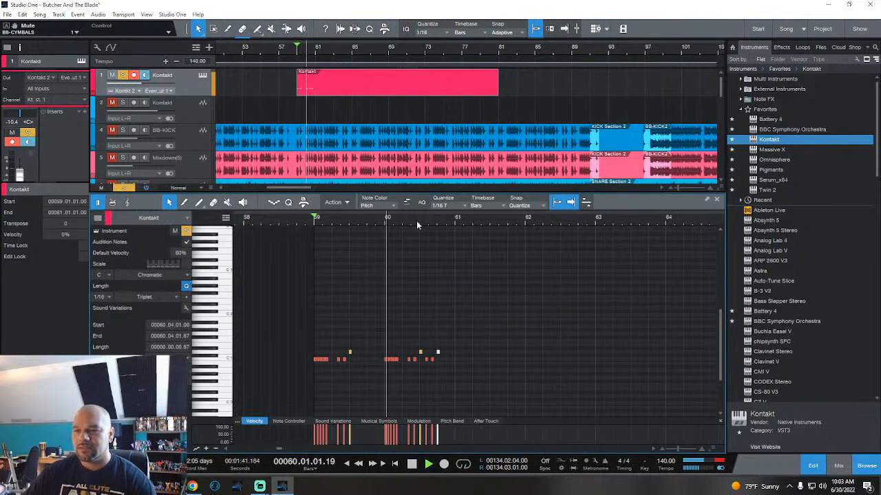
key(space)
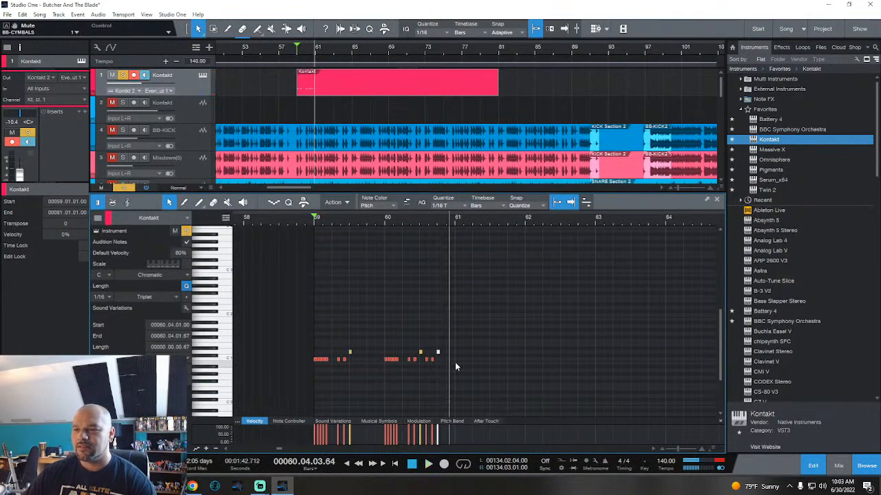
Step: Duplicate all notes of bars 59 and 60 into bars 61 and 62
drag(454, 365, 261, 300)
key(d)
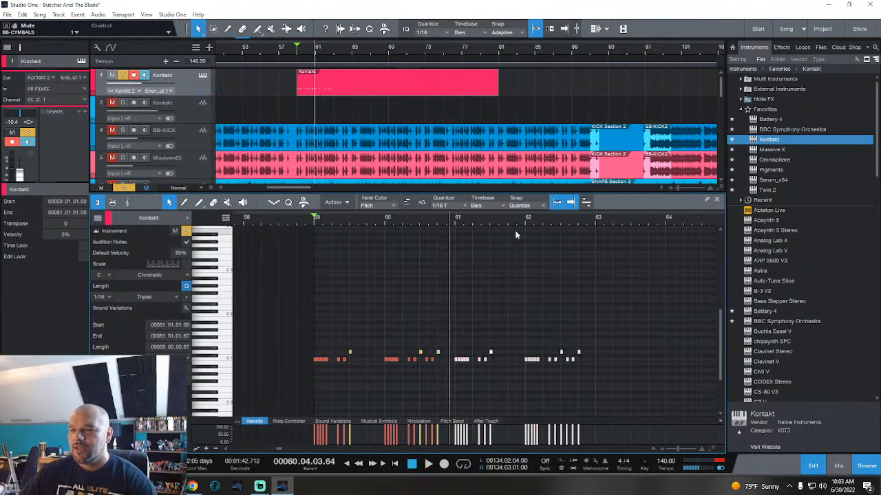
drag(503, 219, 480, 299)
Step: Add a run of five C1 notes from 61.03.01.67, right after bar 61's D1 note, and play back the pattern
drag(386, 383, 472, 365)
scroll(482, 220, down, 4)
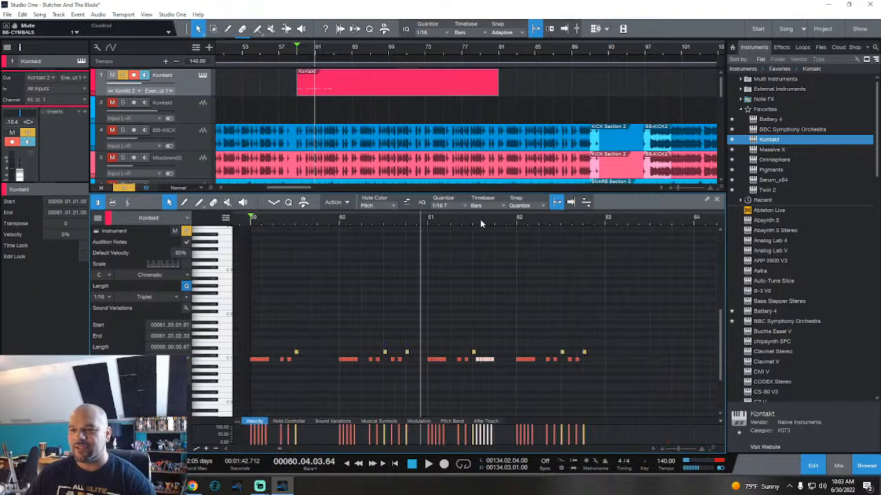
key(space)
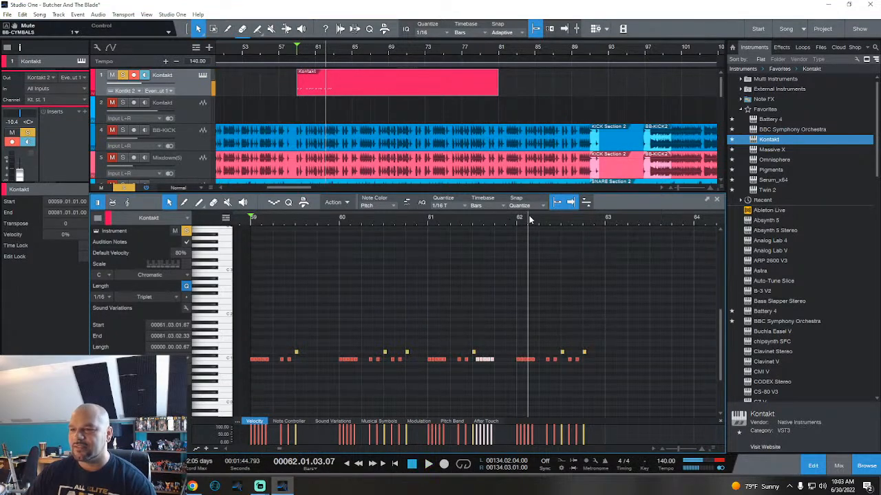
Step: Add D1 notes above the third C1 note of bar 62 and at 62.02.01.00, and play back the pattern
scroll(526, 219, up, 5)
click(534, 303)
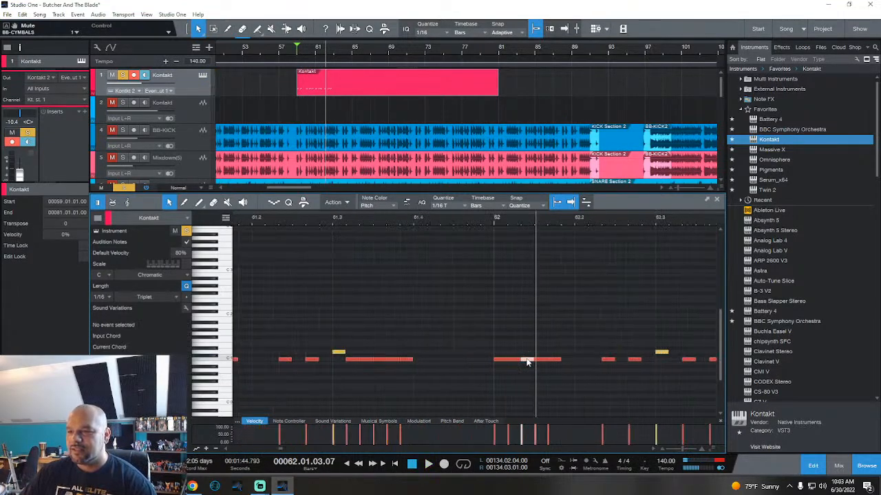
drag(528, 361, 580, 352)
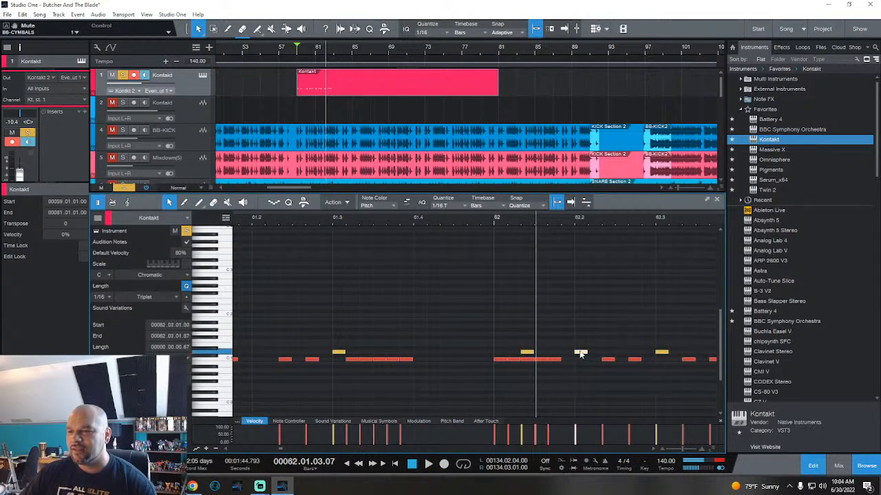
key(space)
scroll(535, 221, down, 5)
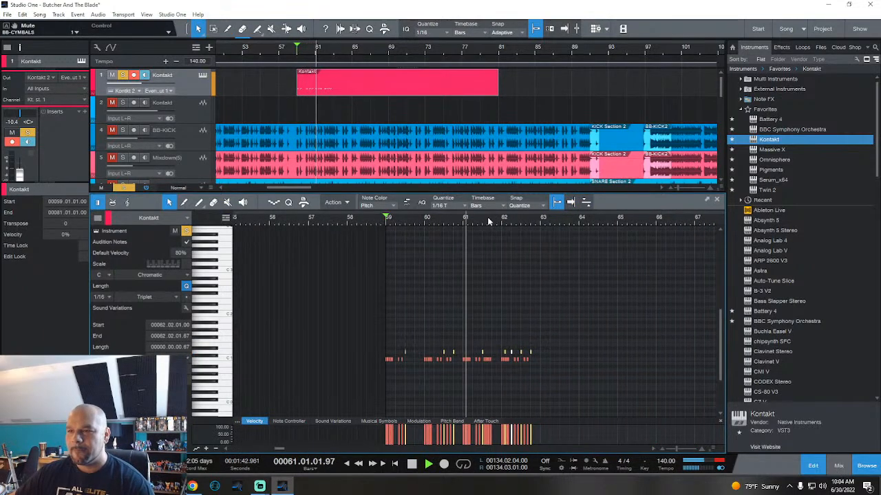
drag(487, 217, 444, 219)
scroll(471, 218, up, 4)
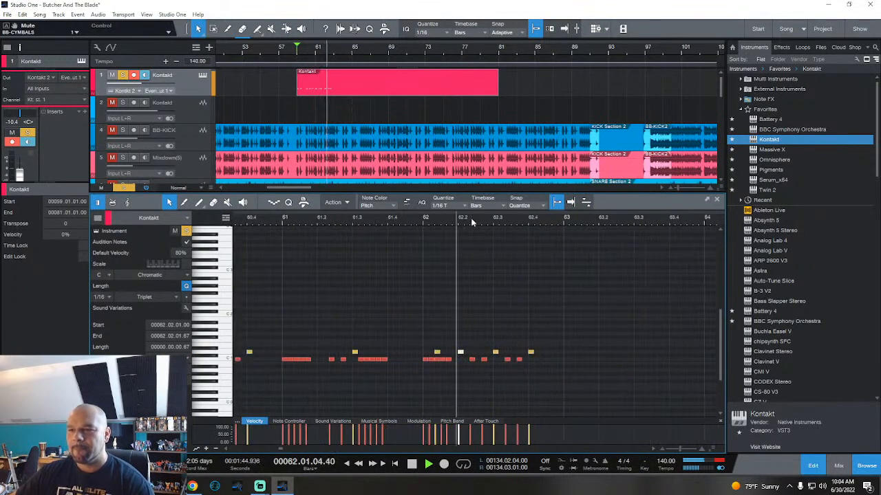
key(space)
Step: Add C1 notes at 62.02.01.00 and 62.03.01.00, delete those at 62.01.01.67 and 62.01.03.00, and play back the pattern
click(430, 387)
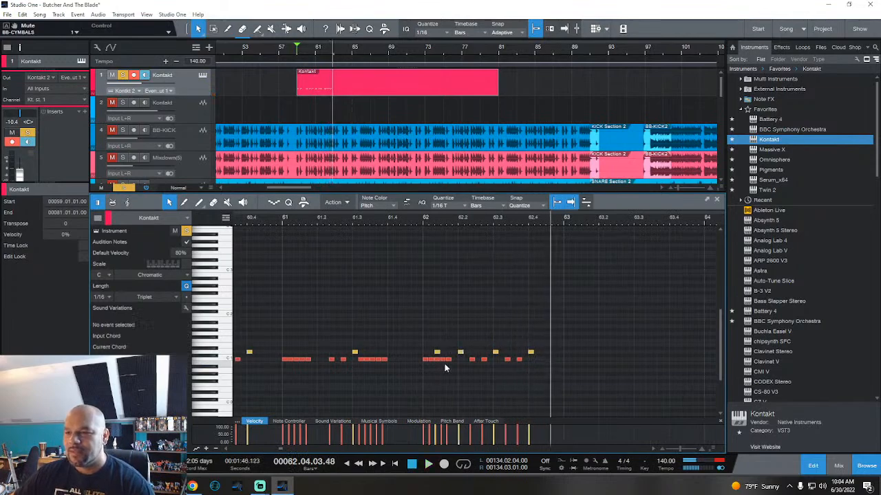
drag(450, 360, 496, 357)
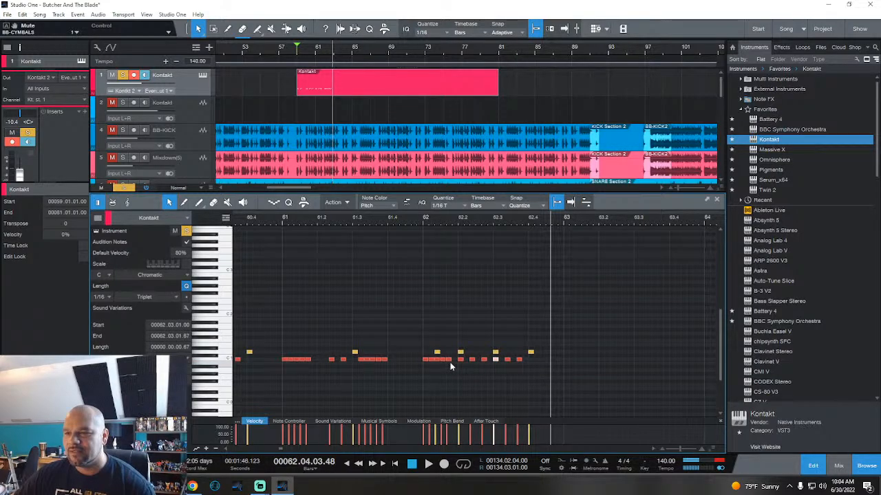
click(444, 359)
click(442, 359)
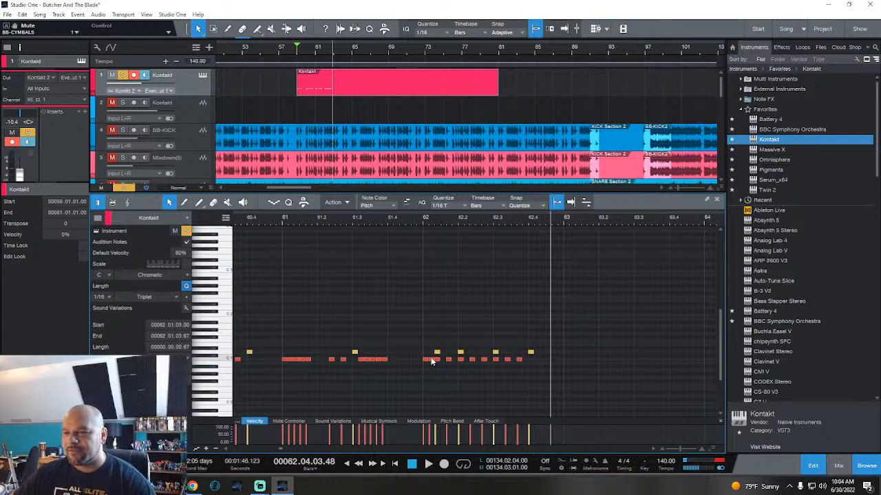
double_click(432, 359)
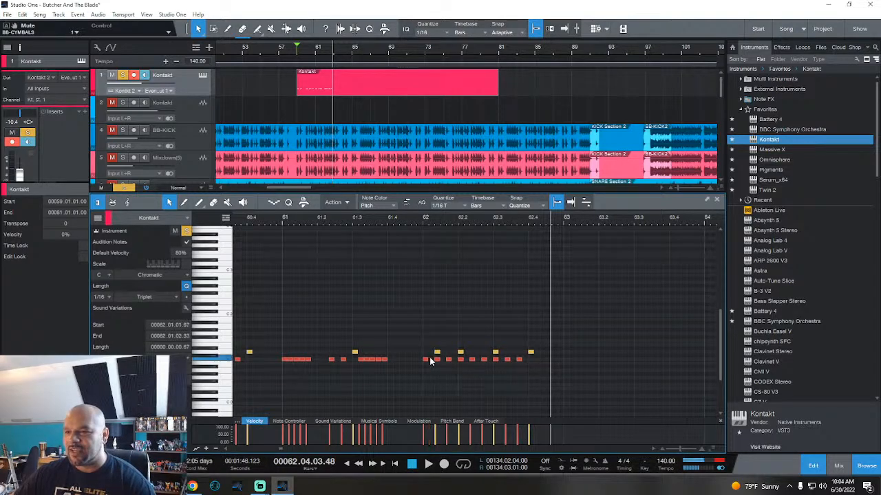
scroll(487, 220, down, 4)
key(space)
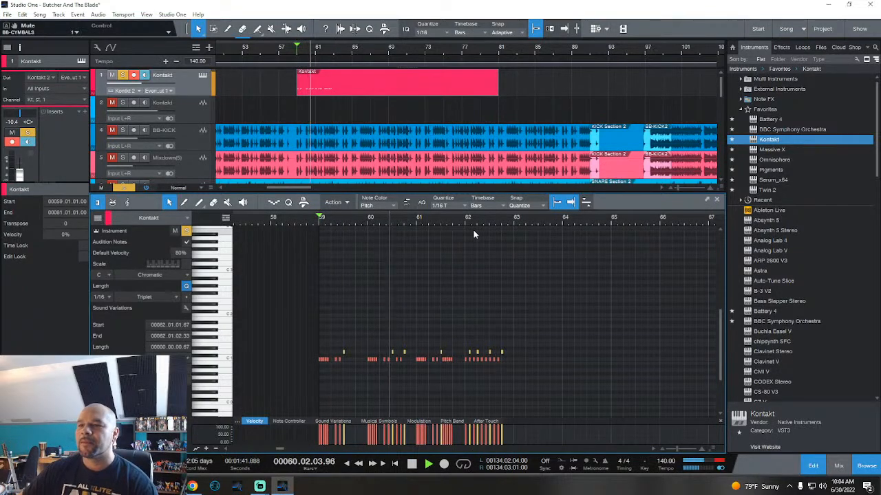
scroll(511, 217, up, 3)
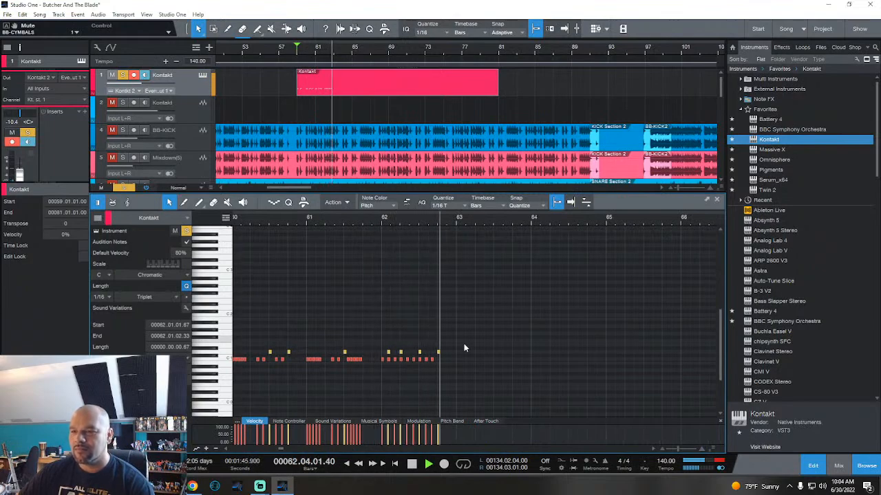
Step: Add two D1 notes after the one at 62.4, the last at 62.04.03.67, and play back the pattern
click(448, 360)
scroll(461, 222, up, 3)
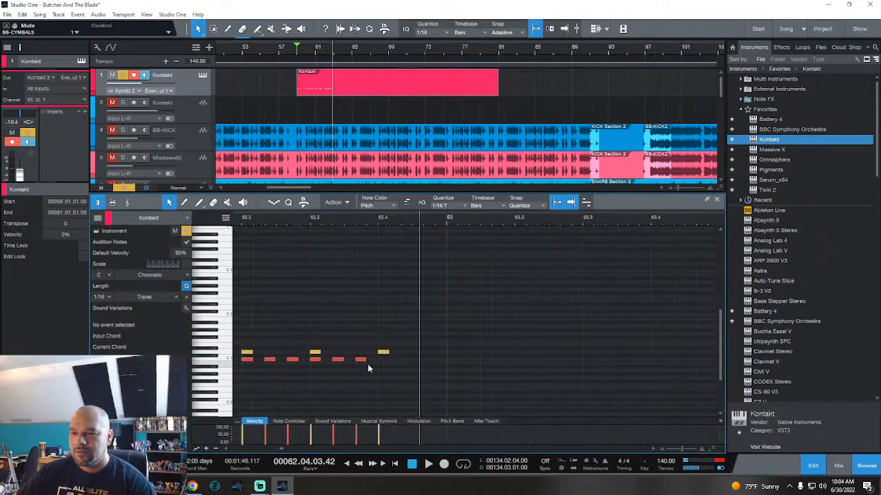
drag(385, 352, 430, 356)
scroll(446, 217, down, 5)
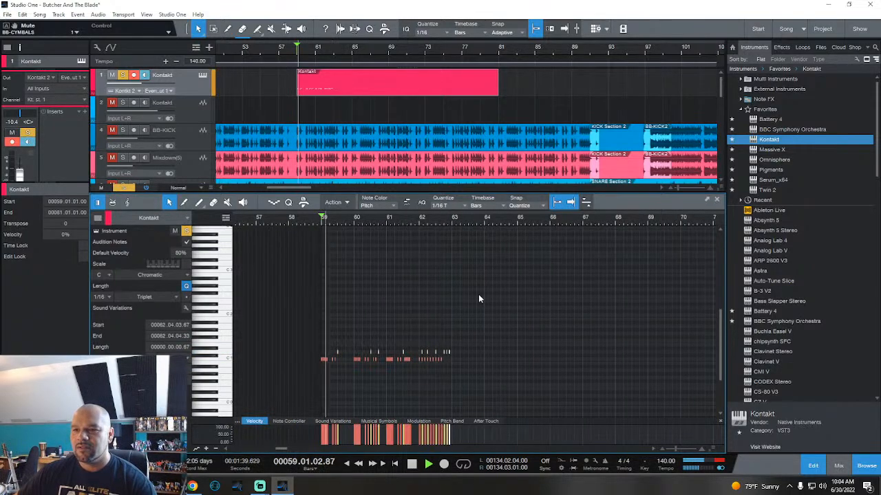
Step: Add two stacked notes above C2 at 59.01.01.00 and repeat the lower one at 59.2
scroll(304, 225, up, 3)
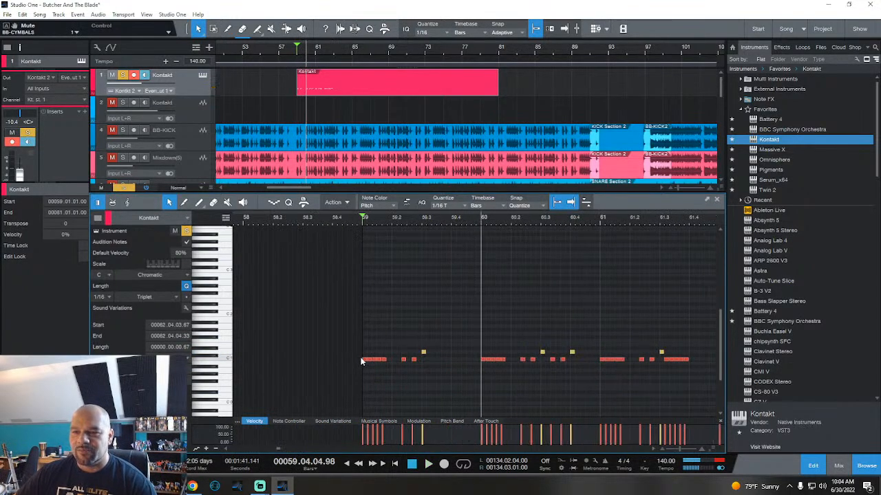
scroll(367, 269, up, 3)
drag(396, 361, 585, 314)
scroll(452, 300, down, 1)
scroll(584, 314, down, 1)
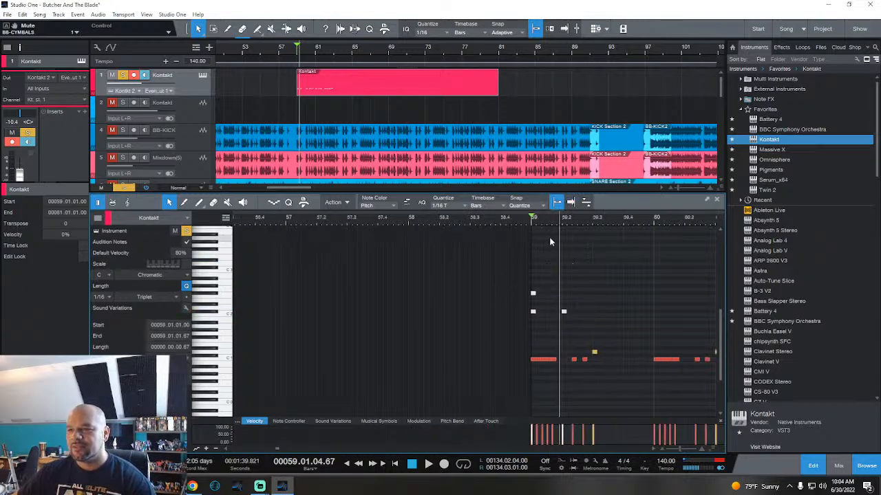
Step: Duplicate the three-note pattern above C2 every two beats until it fills bars 59 to 62, with playback running
drag(556, 222, 341, 226)
key(d)
key(space)
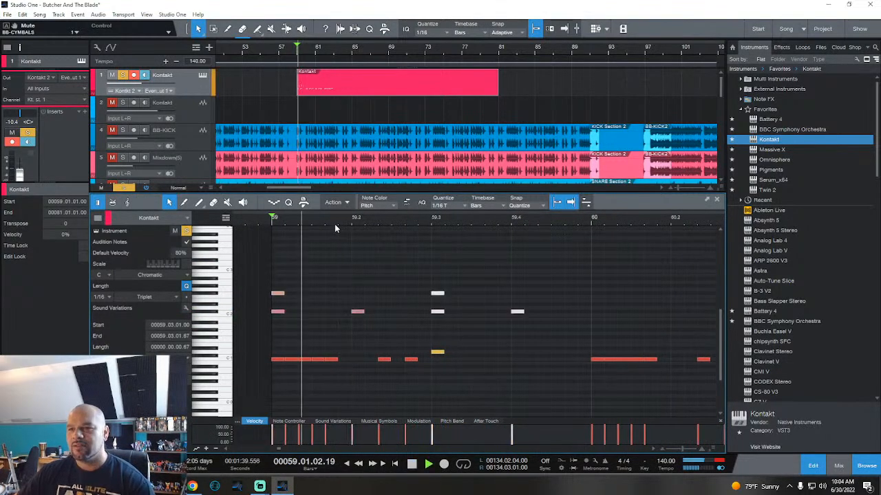
key(d)
scroll(409, 218, down, 3)
key(d)
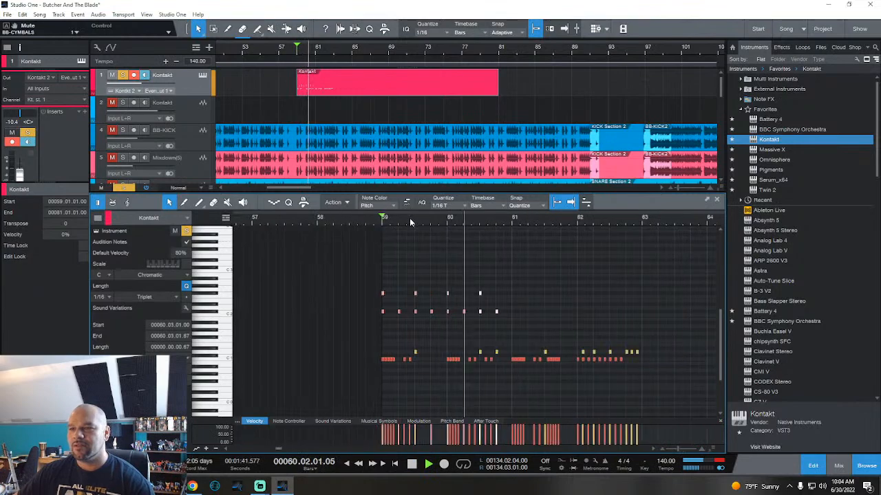
key(d)
key(d)
key(d)
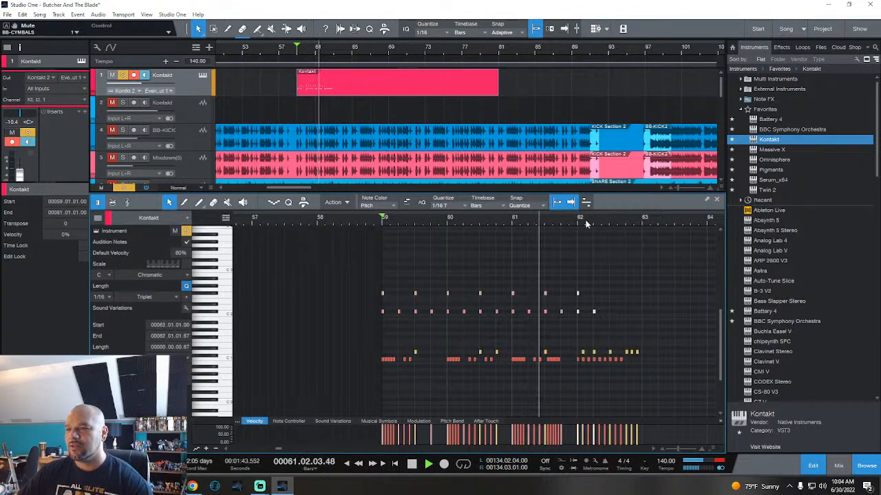
drag(586, 223, 410, 243)
key(d)
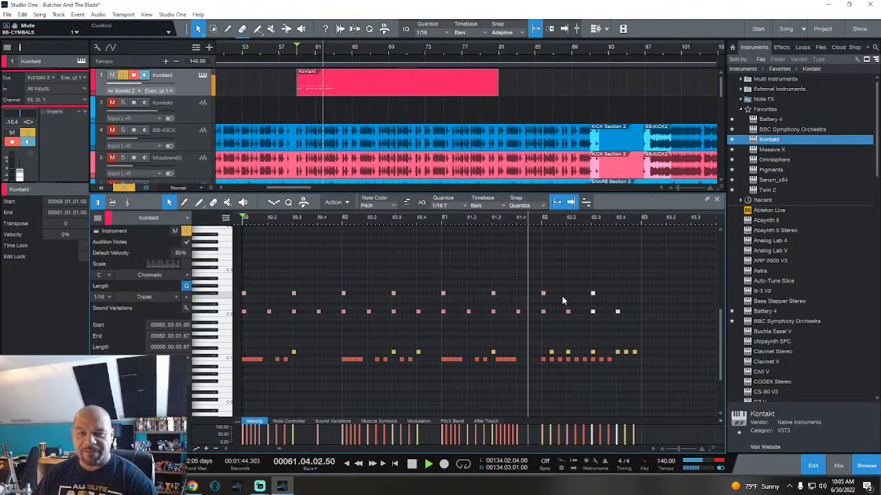
key(space)
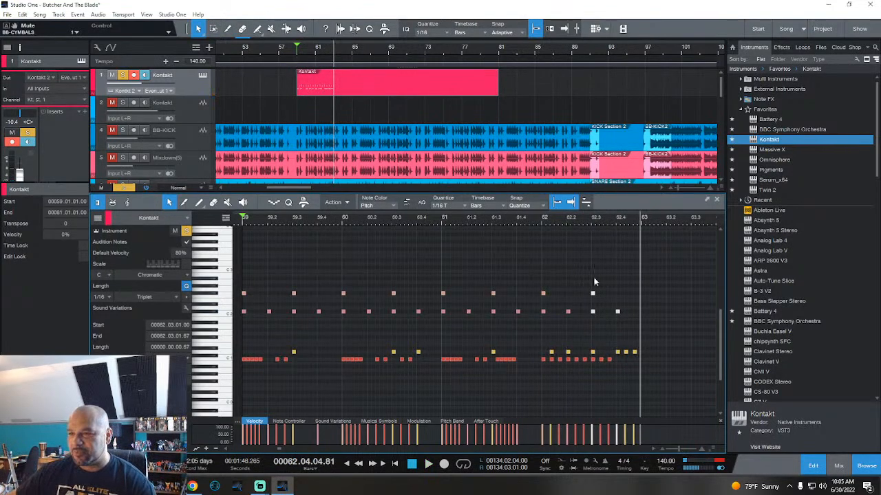
Step: Play back the complete four-bar pattern from bar 59 to the end of bar 62
scroll(560, 219, down, 5)
drag(560, 220, 500, 220)
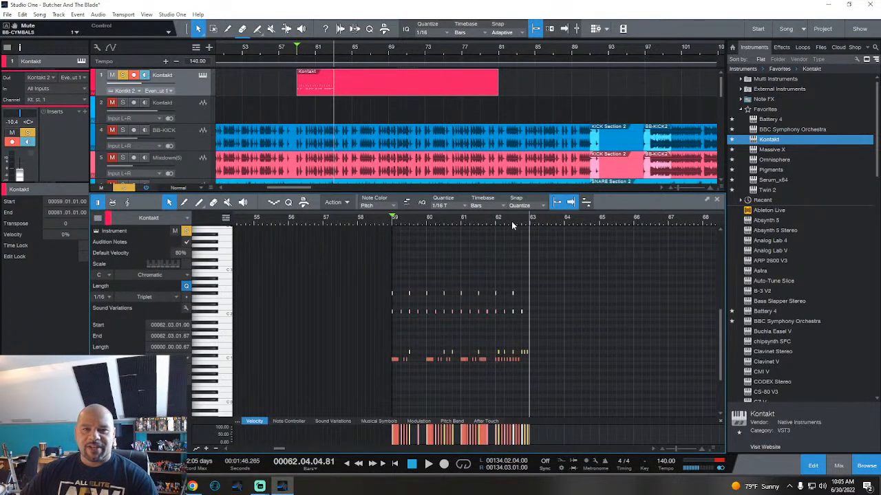
drag(529, 220, 445, 219)
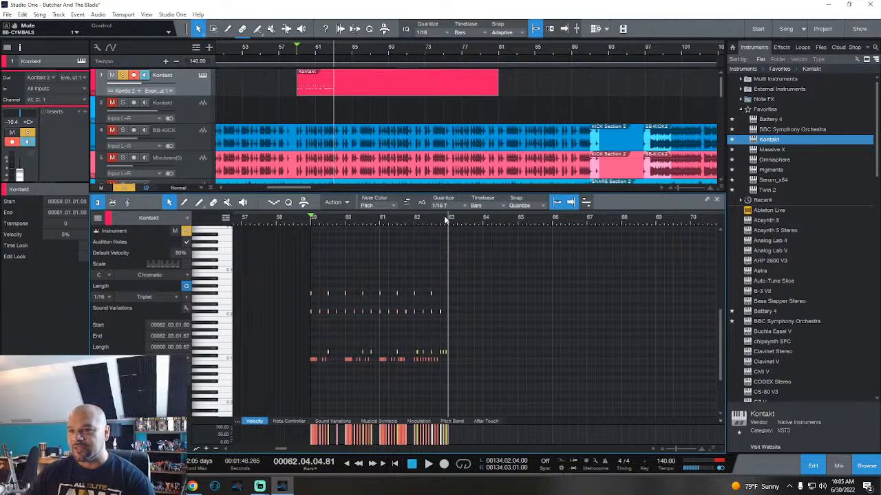
key(space)
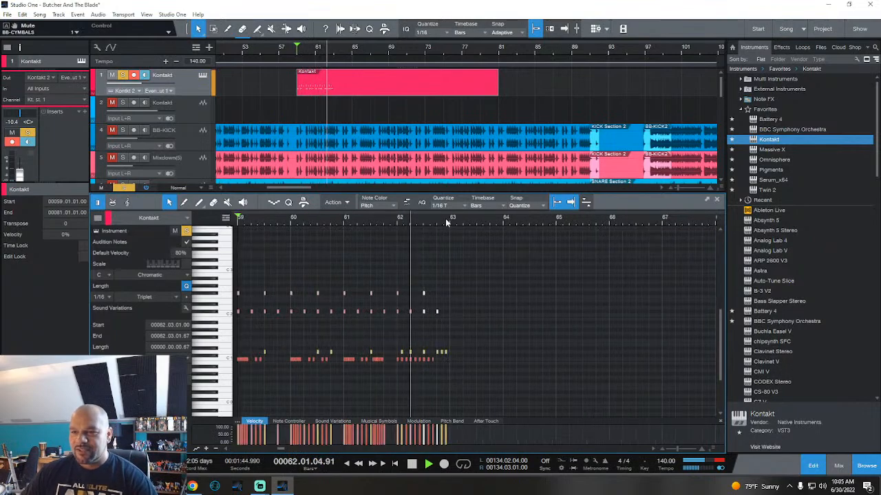
key(space)
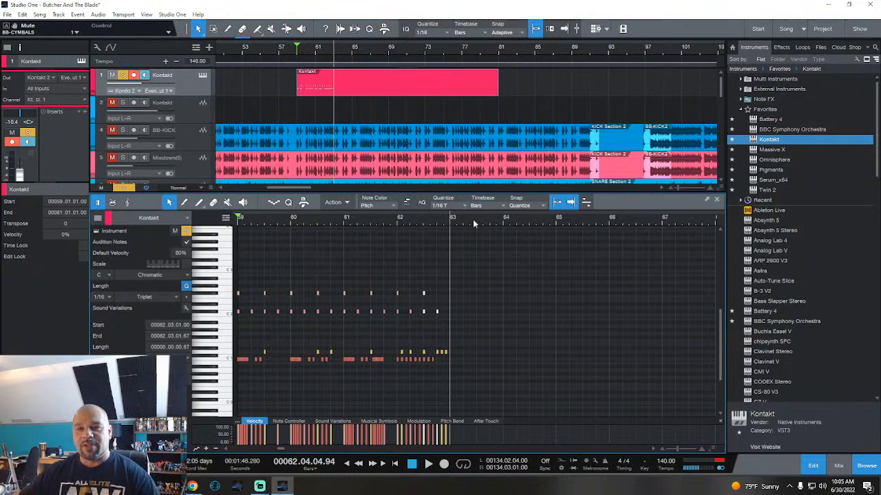
Step: Deselect the notes and move the playback start position to bar 63
drag(465, 221, 381, 224)
click(366, 320)
scroll(365, 225, down, 3)
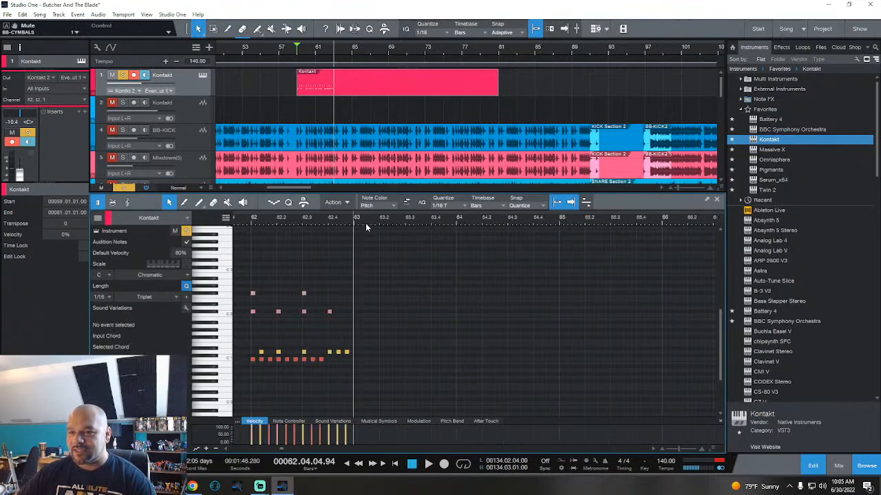
scroll(365, 223, up, 2)
scroll(366, 223, up, 2)
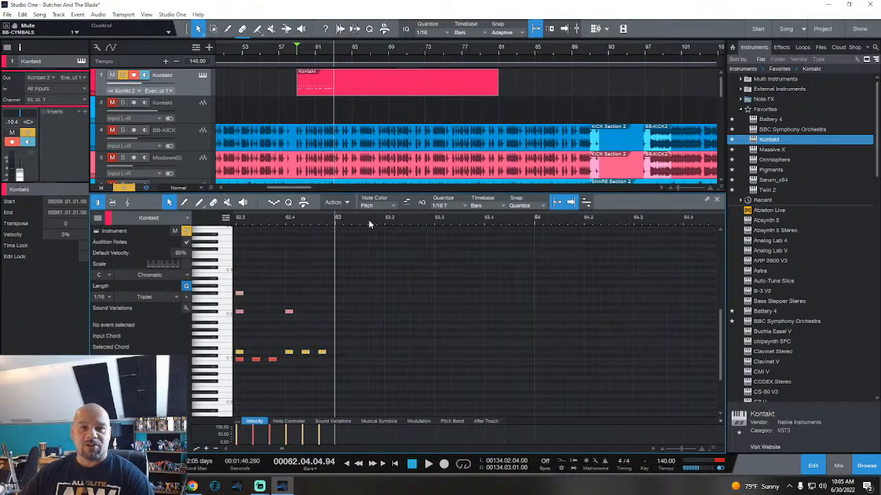
click(333, 51)
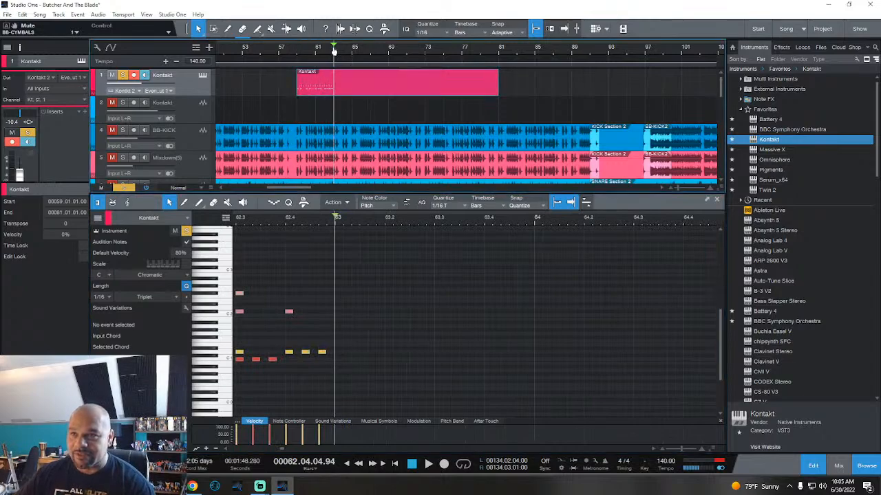
scroll(341, 219, up, 5)
scroll(351, 220, down, 6)
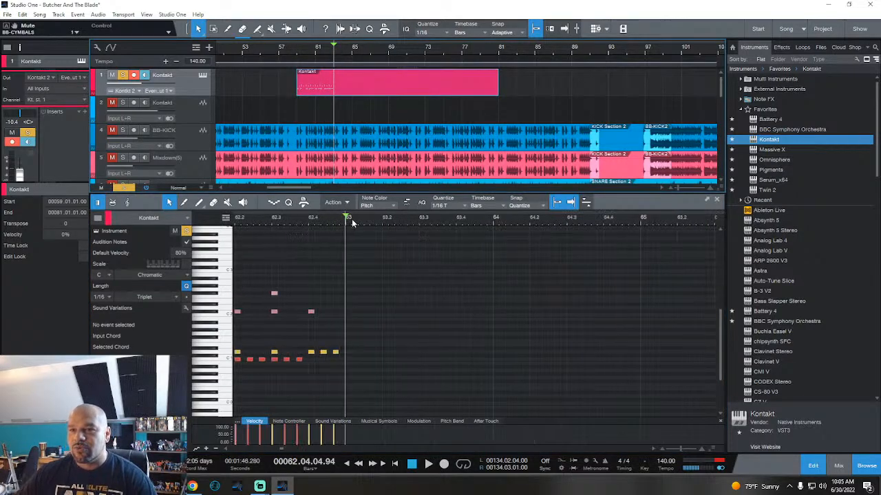
scroll(378, 206, down, 3)
scroll(379, 219, down, 2)
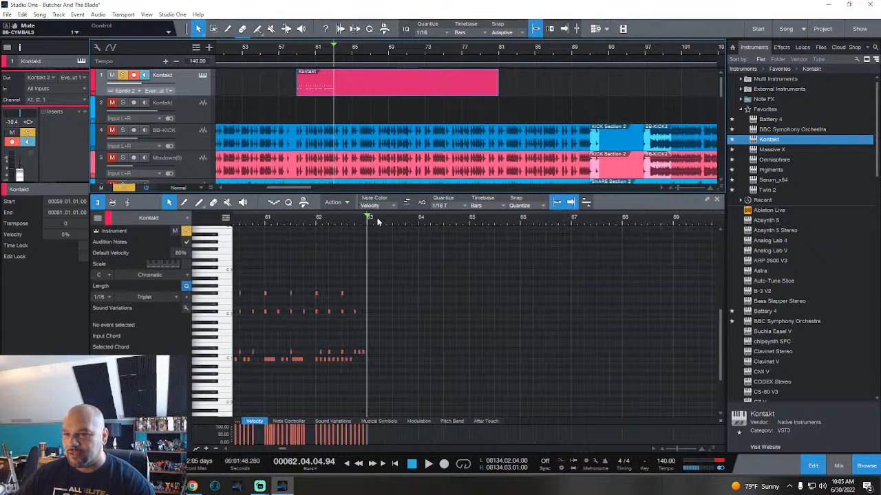
Step: Set the note color mode to Pitch for the Kontakt part
click(382, 206)
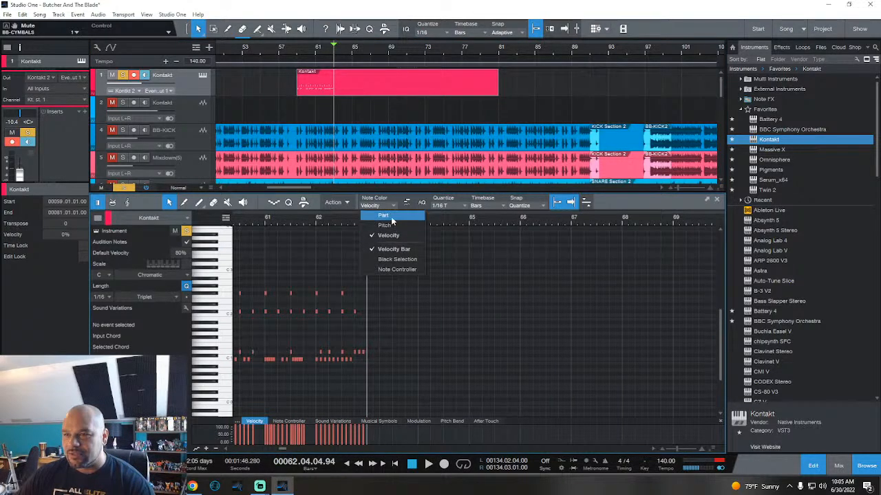
click(388, 223)
scroll(384, 222, up, 5)
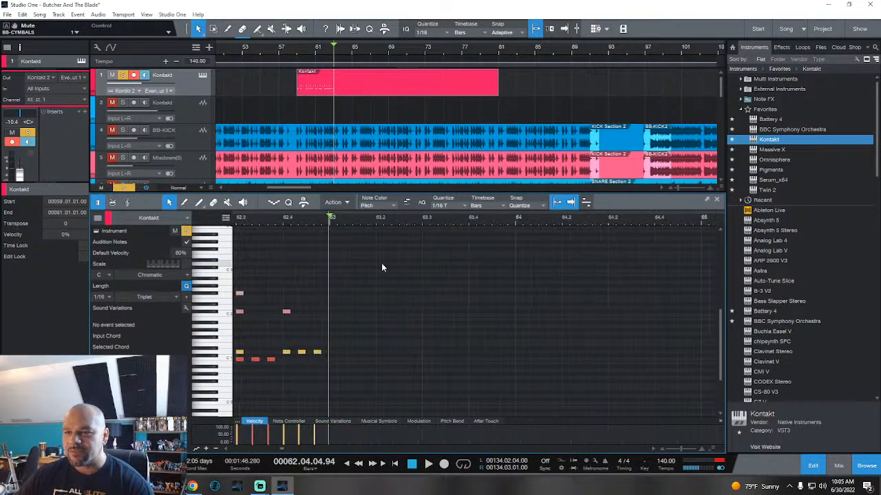
Step: Copy a note to C 1 at 63.01.01.00 and look through the quantize values
click(330, 358)
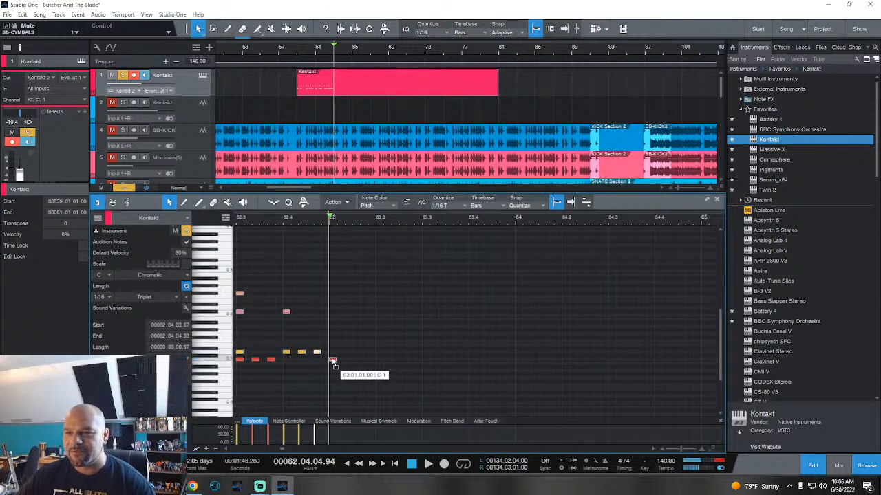
click(464, 207)
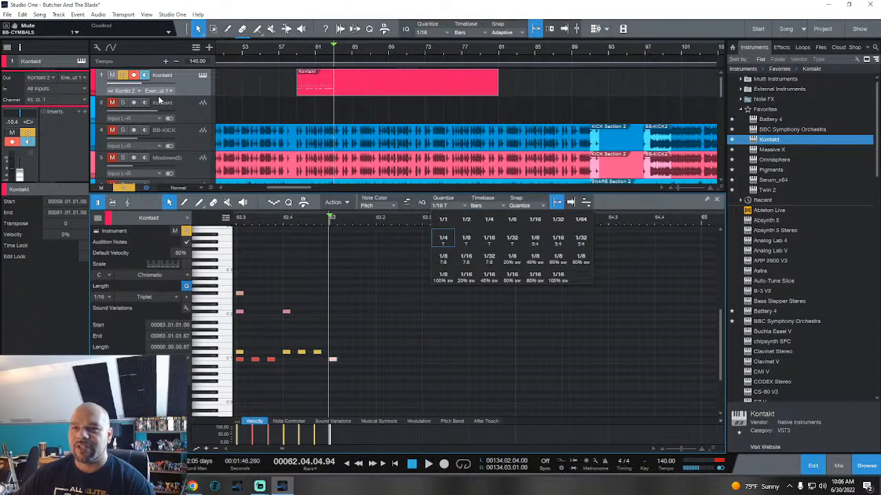
click(337, 52)
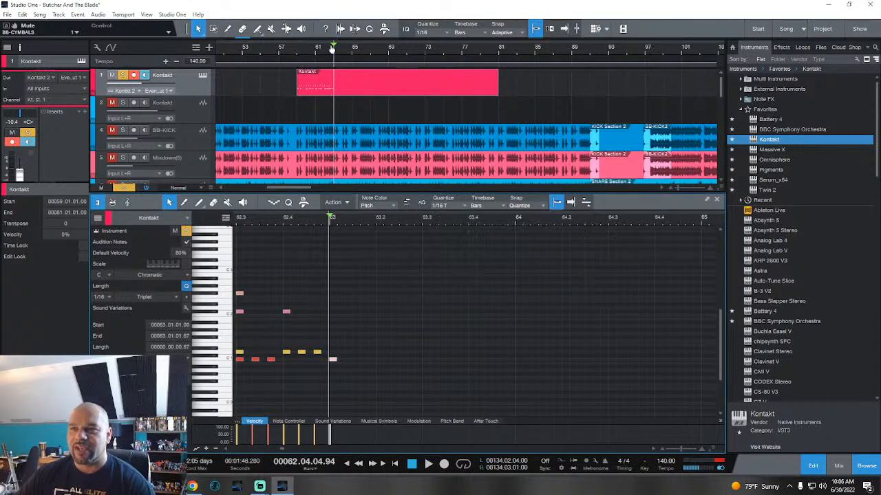
Step: Turn off solo on the Kontakt track and play bars 59 to 62 with the other tracks
click(302, 52)
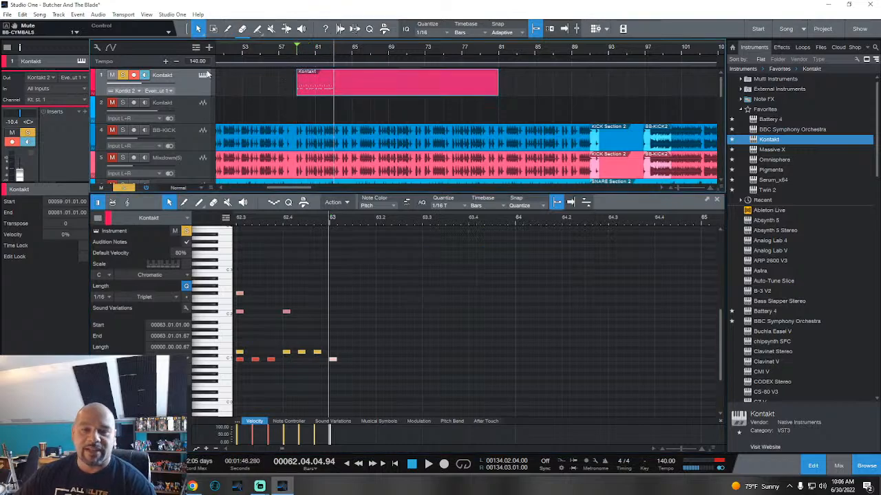
key(space)
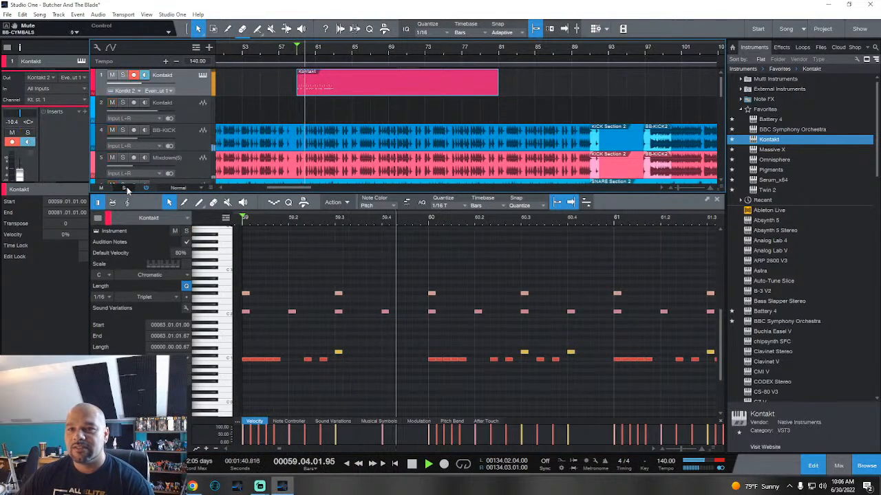
scroll(260, 51, down, 4)
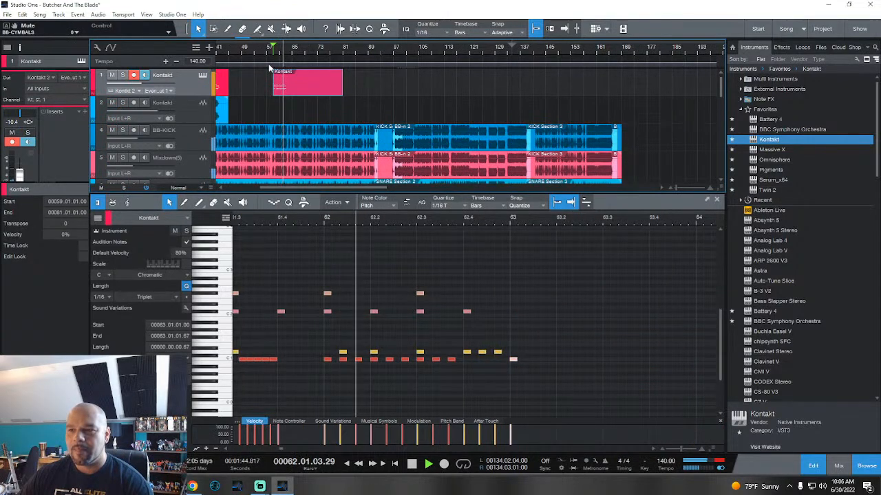
key(space)
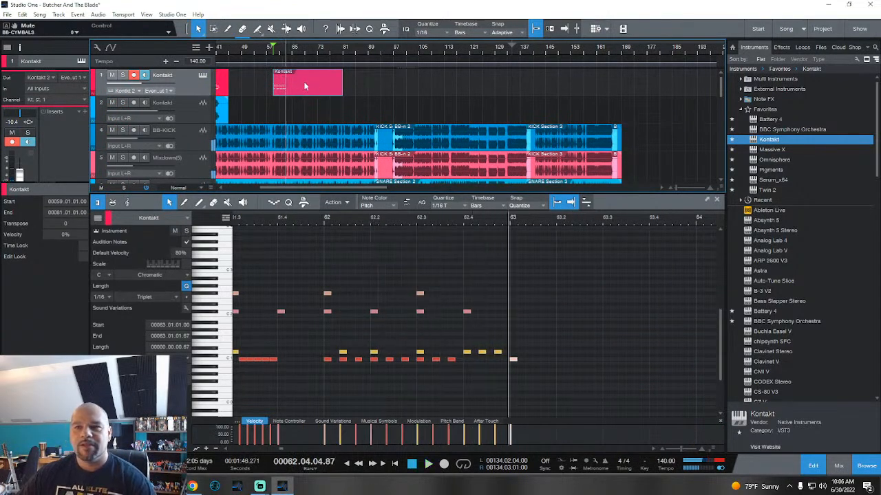
Step: Remove the single note at bar 63 and duplicate the whole bar 59 to 62 pattern into bars 63 to 66
scroll(440, 218, down, 3)
drag(476, 354, 463, 357)
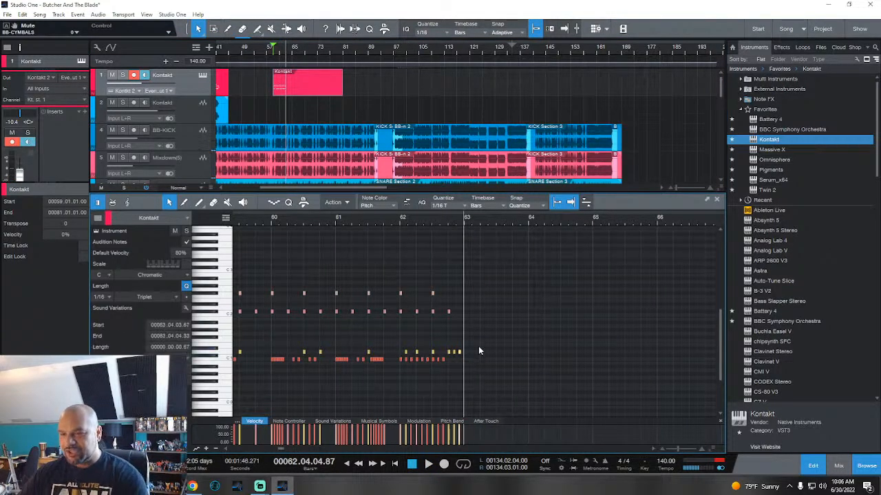
scroll(468, 219, down, 5)
drag(499, 381, 394, 249)
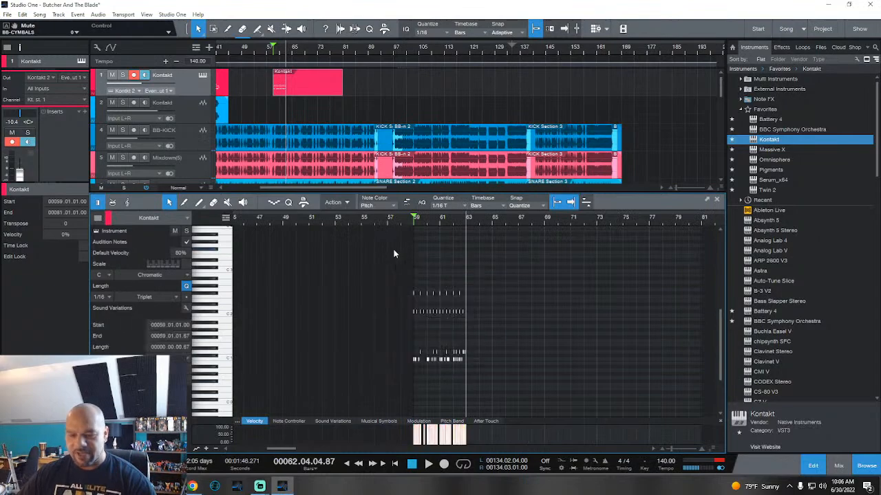
key(d)
Step: Play from bar 59, first soloing the Kontakt track, then the BB-KICK and Mixdown tracks to compare them
key(space)
scroll(431, 217, up, 2)
scroll(437, 219, up, 2)
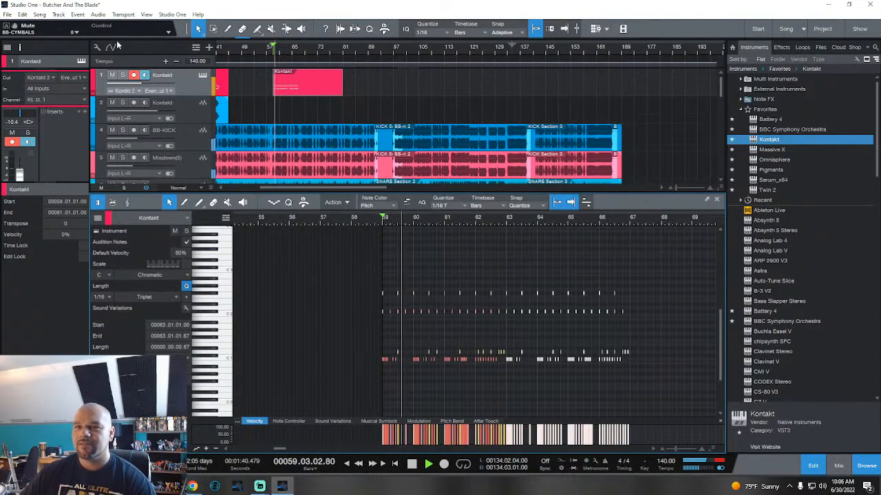
click(122, 75)
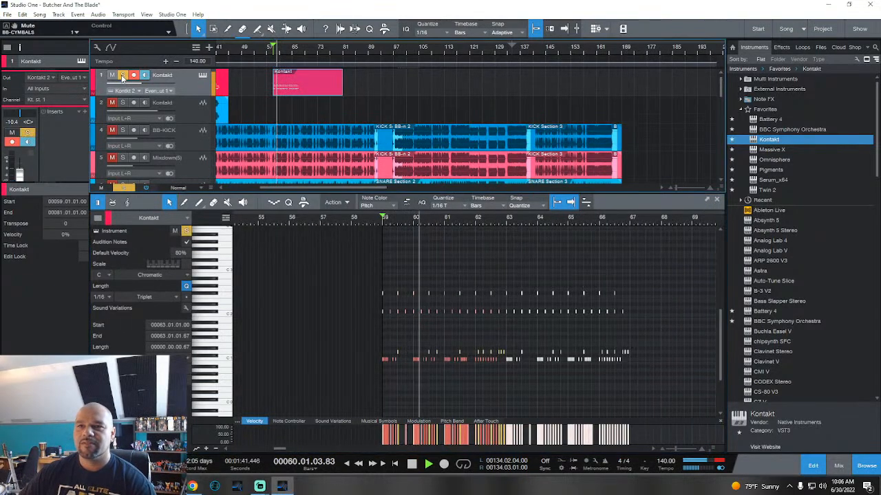
scroll(129, 116, down, 1)
click(123, 116)
click(122, 143)
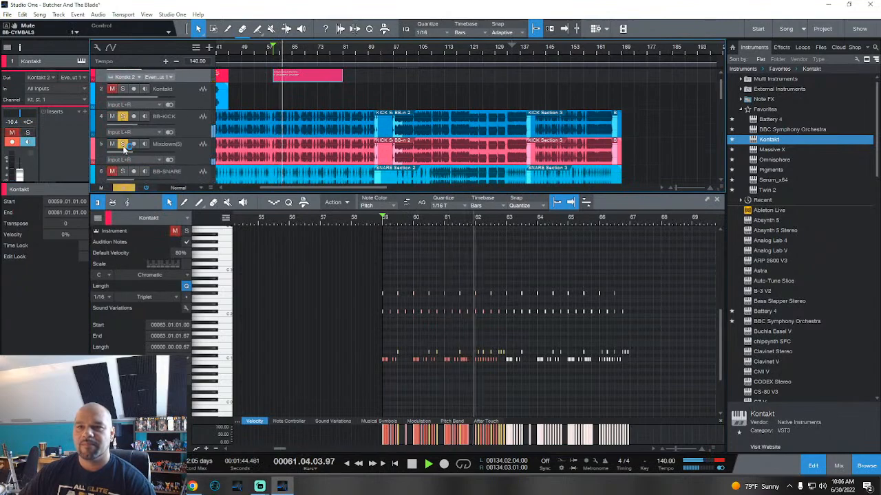
Step: Clear the track solos and mute the BB-SNARE, Mixdown and BB-KICK tracks while the pattern plays
click(126, 147)
click(125, 145)
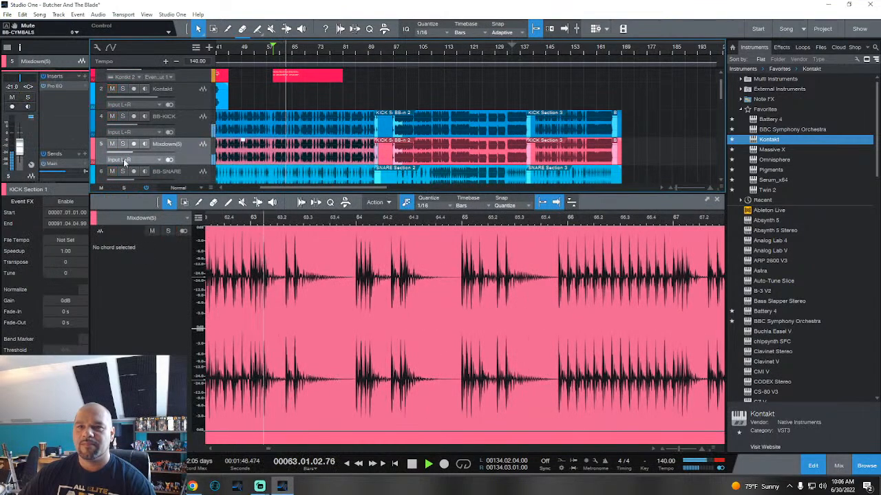
click(112, 171)
click(112, 144)
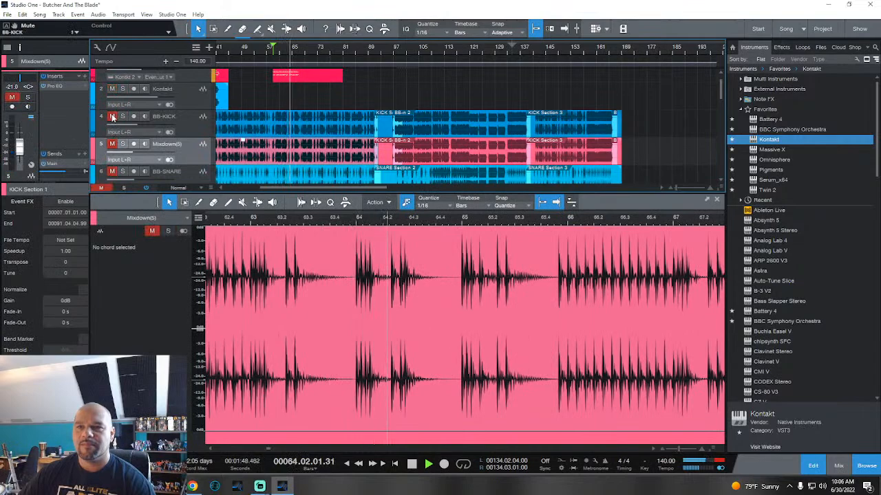
scroll(193, 122, up, 1)
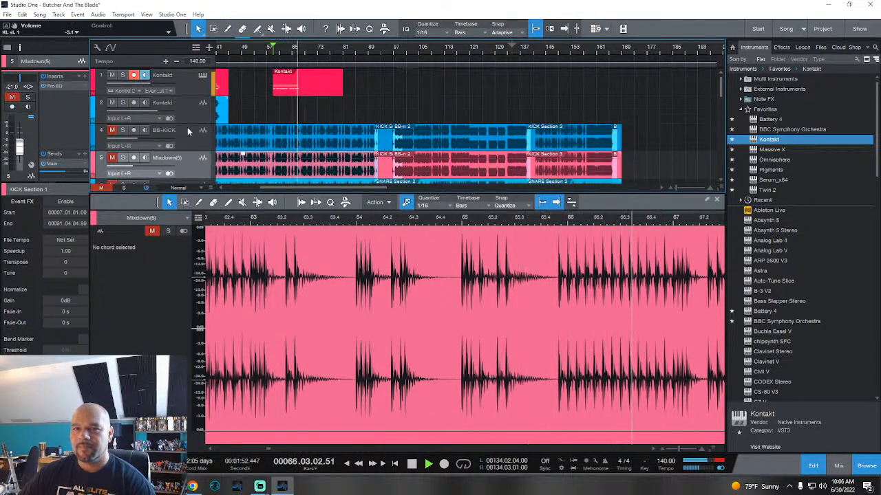
Step: Reopen the Kontakt part in the note editor and move the playback start position to bar 67
click(302, 85)
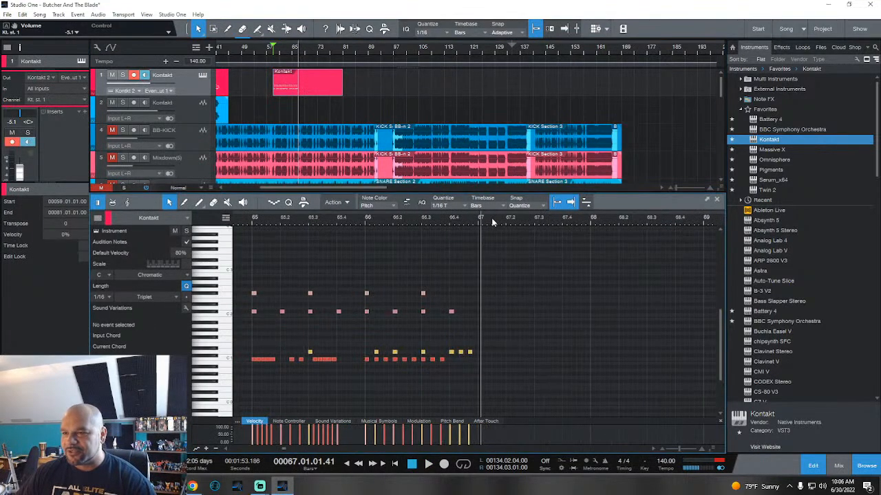
drag(491, 217, 351, 223)
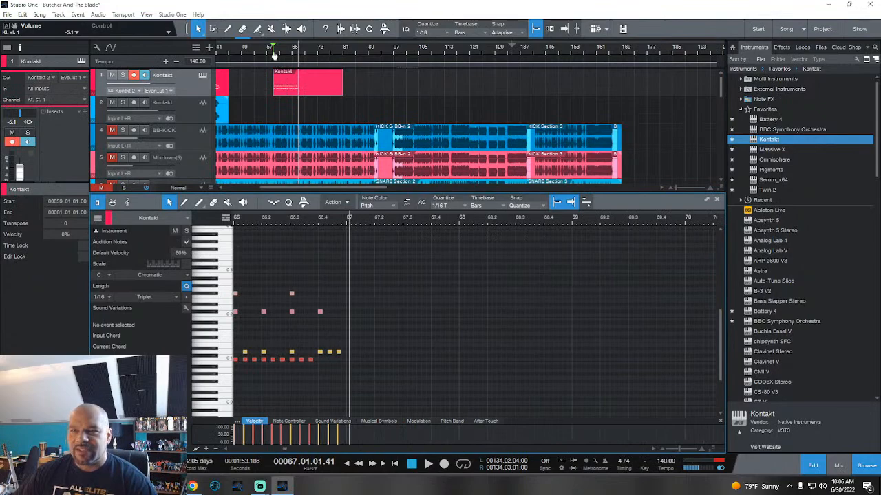
drag(274, 49, 297, 51)
scroll(297, 50, up, 5)
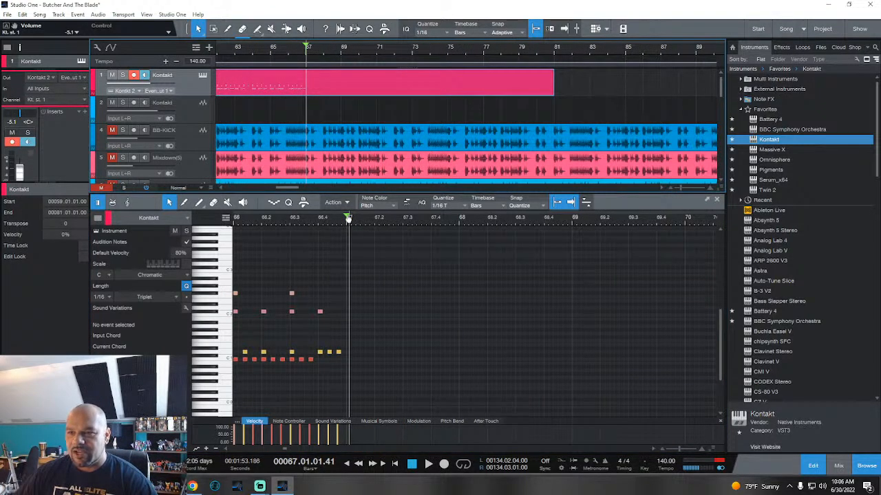
drag(349, 219, 356, 236)
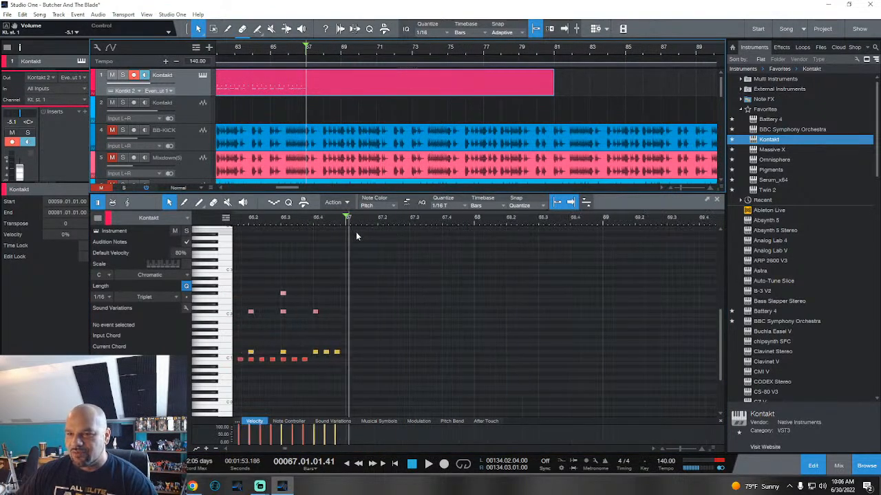
Step: Copy a C 1 note to 67.01.01.00 and repeat it at 67.01.02.33
drag(305, 362, 348, 361)
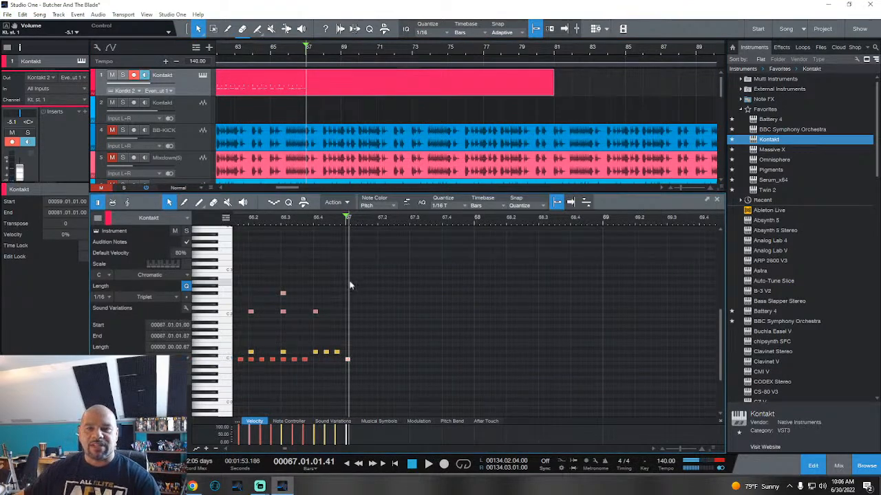
drag(357, 218, 348, 279)
click(302, 219)
scroll(348, 218, down, 3)
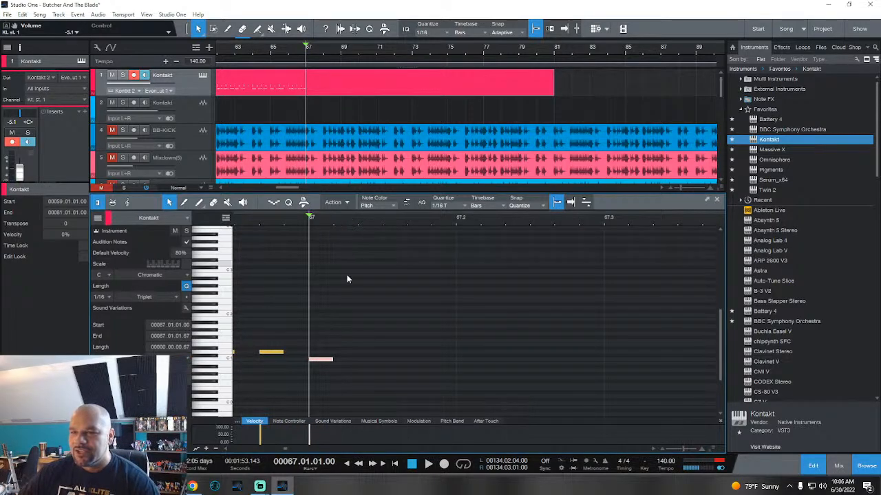
drag(323, 361, 372, 361)
Step: Change quantize to straight 1/16, solo the Kontakt track and briefly play from bar 67
click(465, 205)
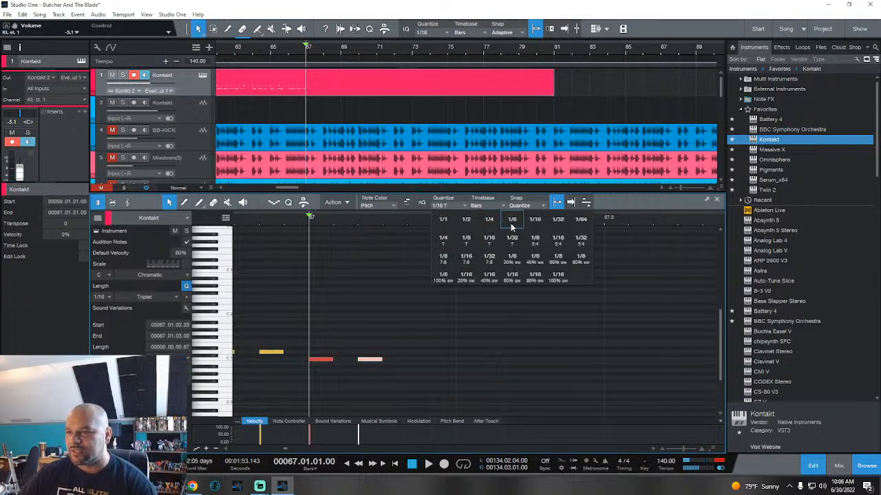
click(531, 224)
click(122, 75)
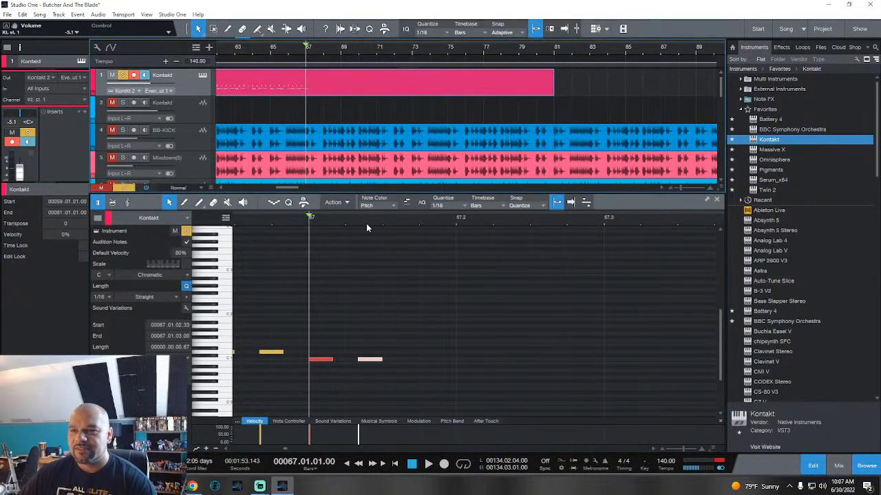
key(space)
scroll(385, 214, down, 3)
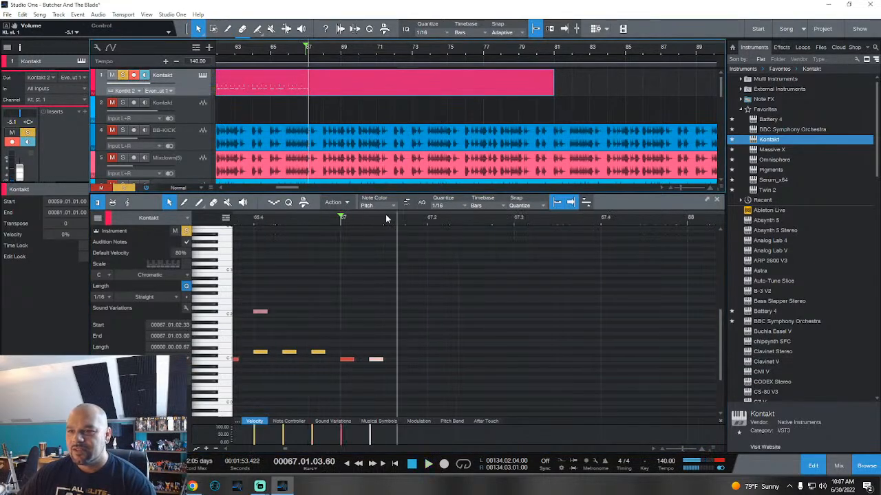
Step: Replace the triplet notes with six 1/16-long C 1 notes every half beat from 67.01.01.00 to 67.03.03.00
double_click(377, 359)
double_click(365, 360)
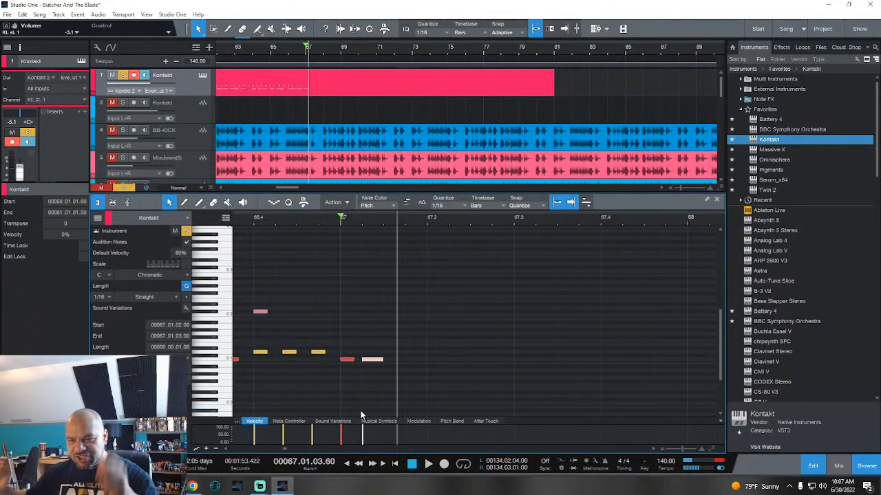
click(370, 360)
drag(370, 362, 488, 360)
click(372, 361)
key(space)
key(space)
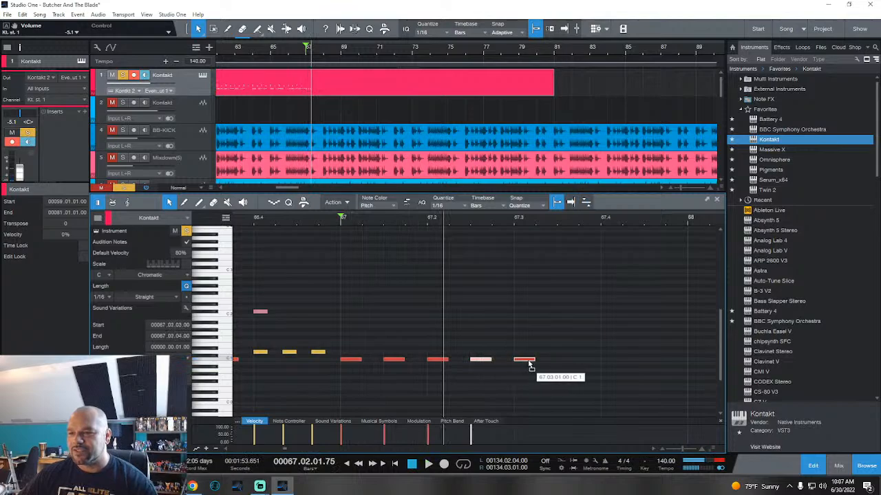
click(524, 359)
click(567, 359)
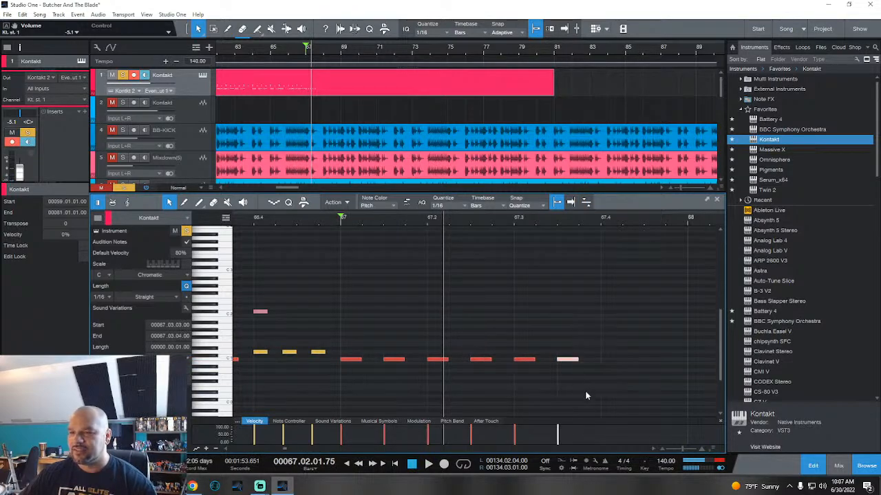
Step: Copy the six C 1 notes in bar 67 to two higher pitches below C 2 and play the stacked hits
drag(598, 379, 339, 330)
drag(356, 361, 357, 326)
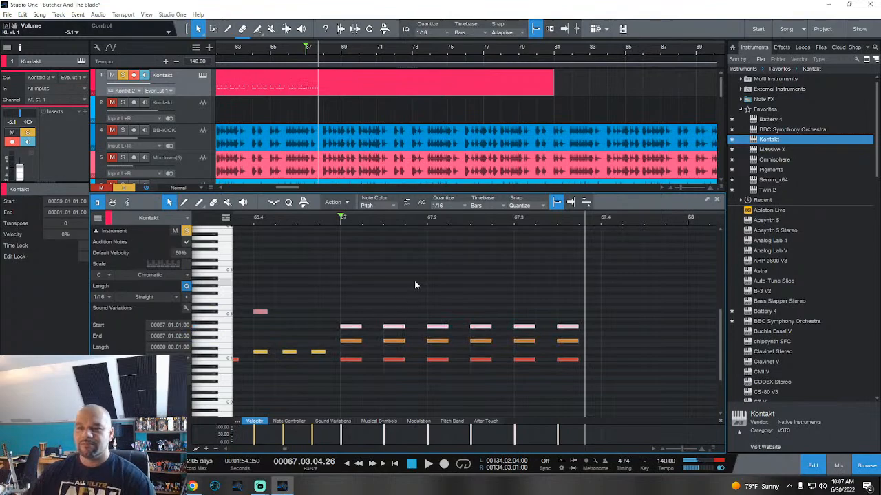
key(space)
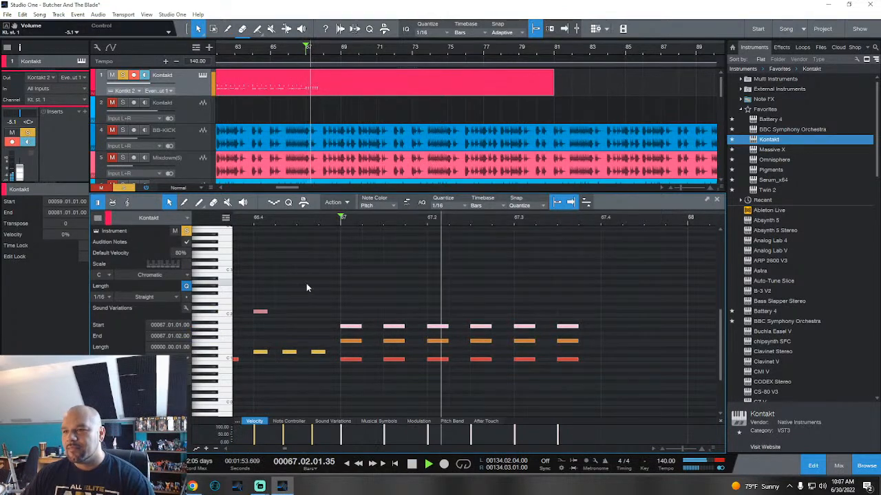
key(space)
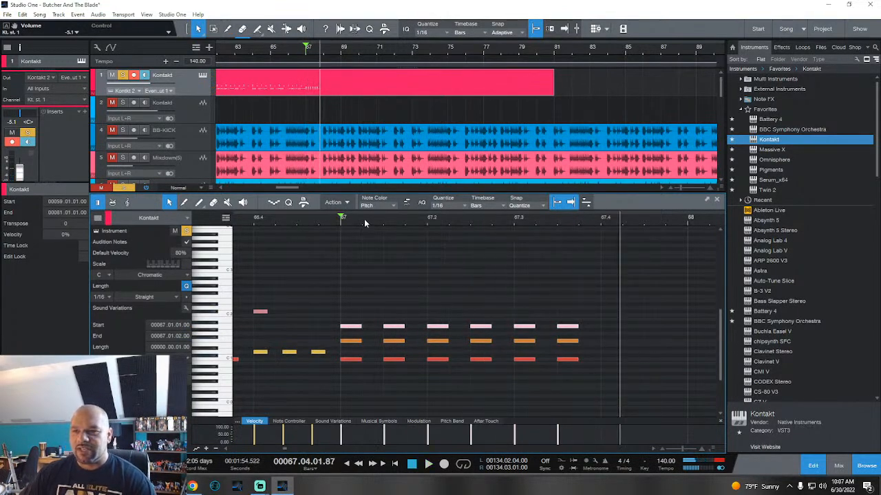
Step: Set the note quantize to 1/64 and delay the middle row of six notes in bar 67 to start at 67.01.01.12
scroll(374, 220, up, 4)
scroll(374, 220, down, 5)
drag(577, 346, 348, 342)
scroll(356, 223, up, 5)
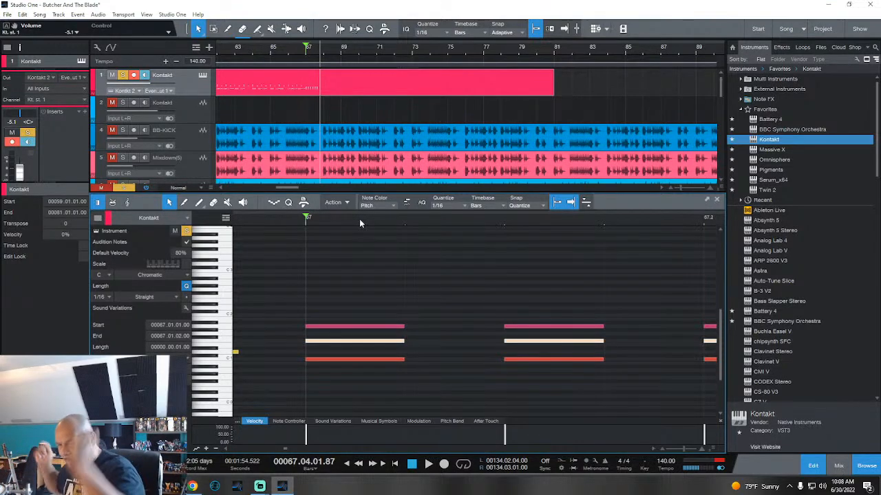
scroll(370, 222, down, 5)
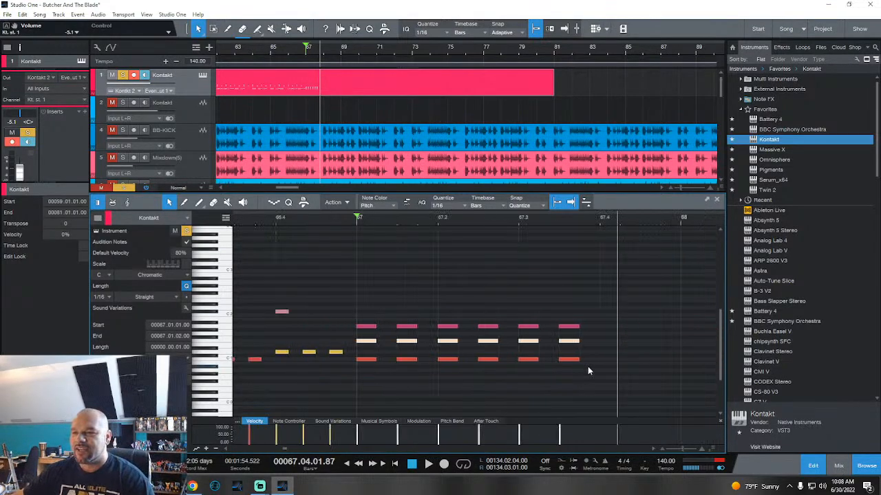
drag(357, 217, 319, 207)
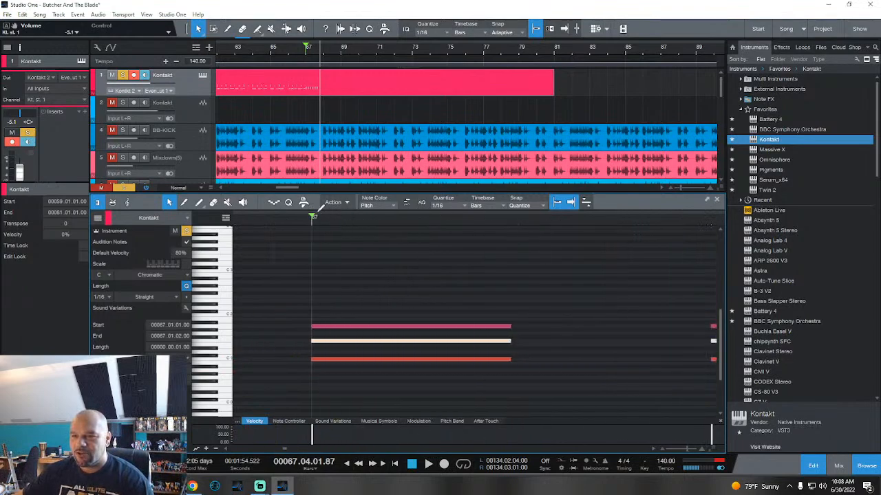
click(320, 346)
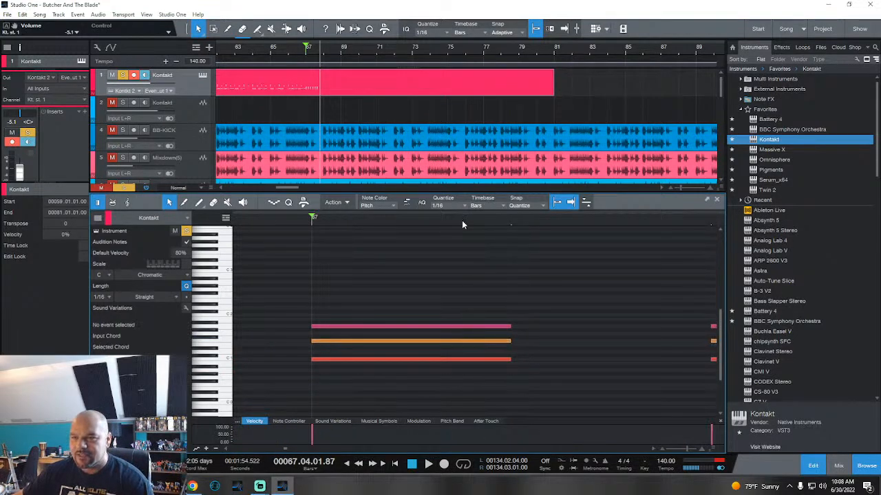
scroll(461, 220, down, 3)
drag(709, 351, 439, 343)
scroll(453, 218, up, 4)
scroll(449, 218, down, 4)
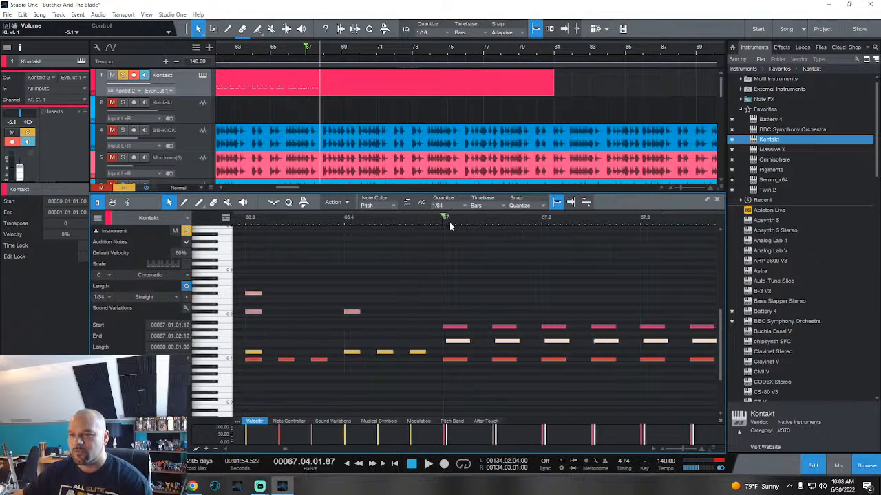
Step: Delay the middle-row notes further so the first starts at 67.01.01.17, and play the staggered hits from bar 67
scroll(453, 218, up, 4)
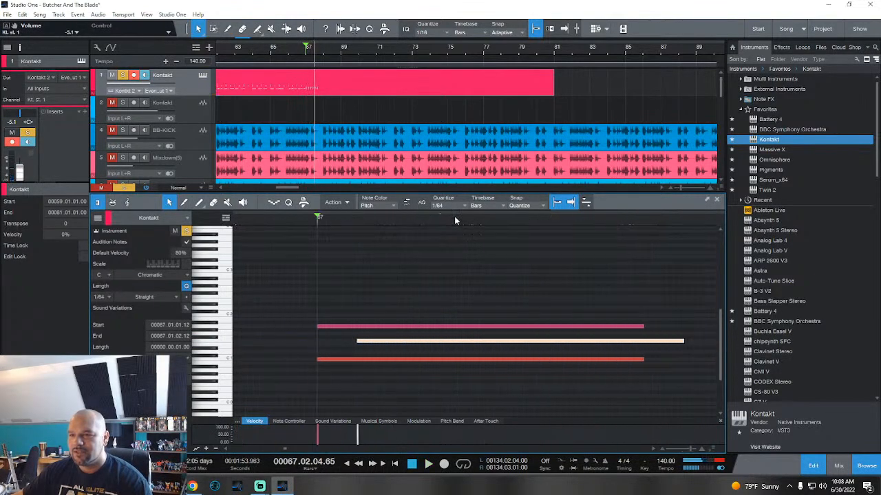
drag(382, 340, 399, 341)
key(space)
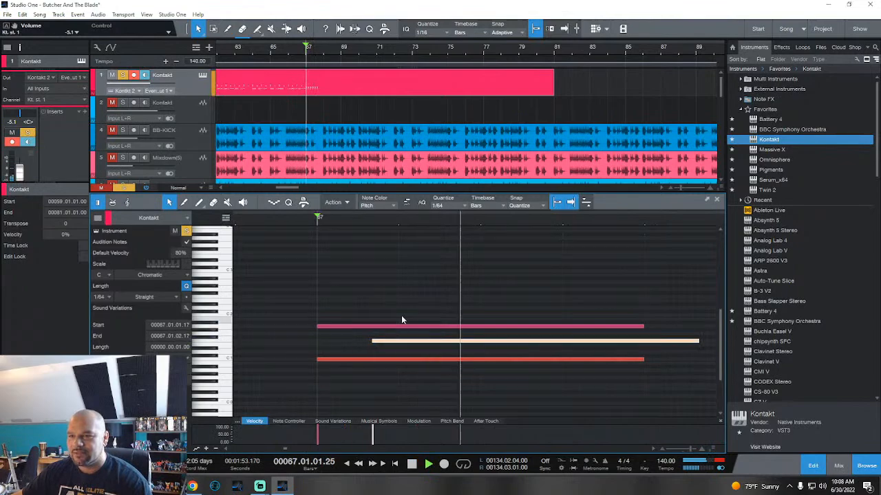
scroll(432, 217, down, 3)
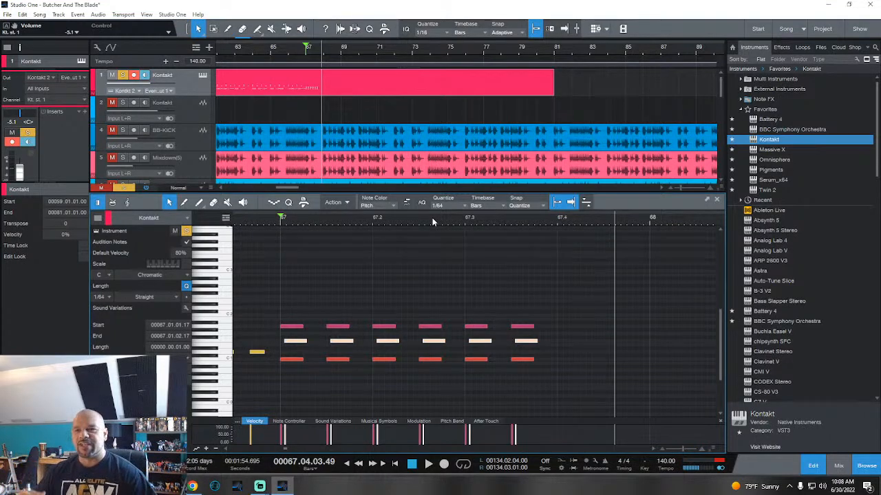
scroll(540, 52, down, 3)
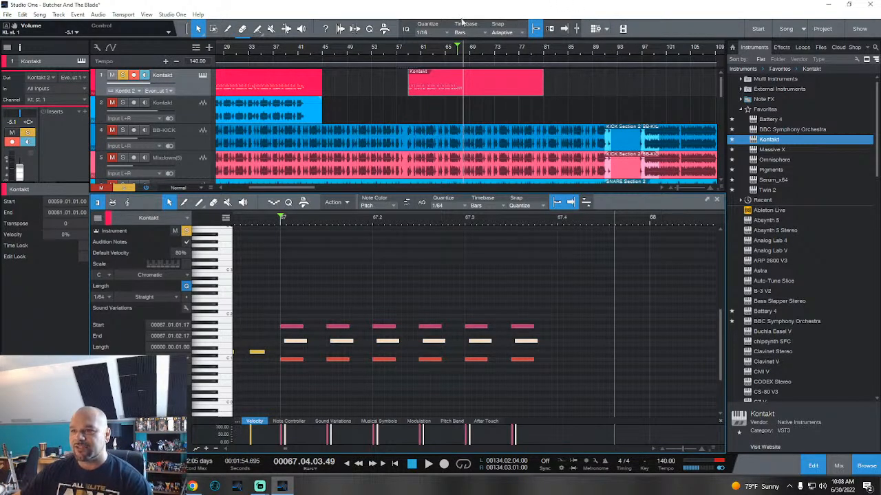
scroll(452, 49, down, 5)
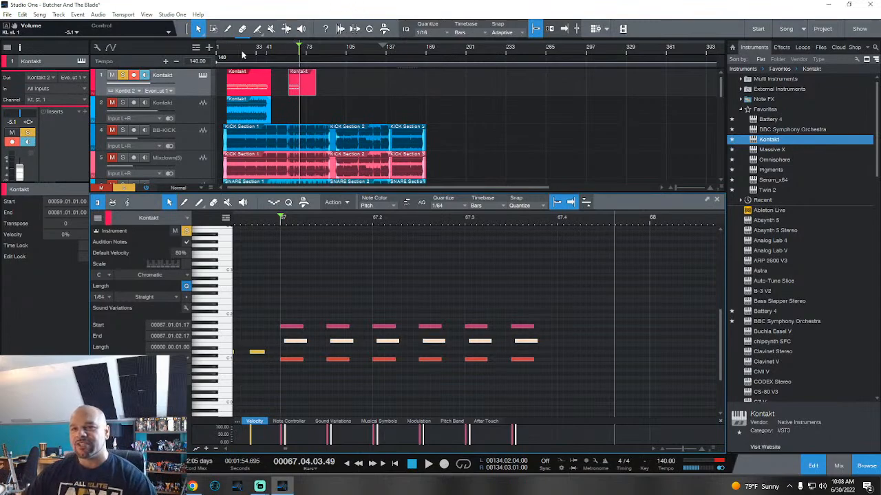
scroll(241, 54, up, 3)
scroll(241, 54, down, 4)
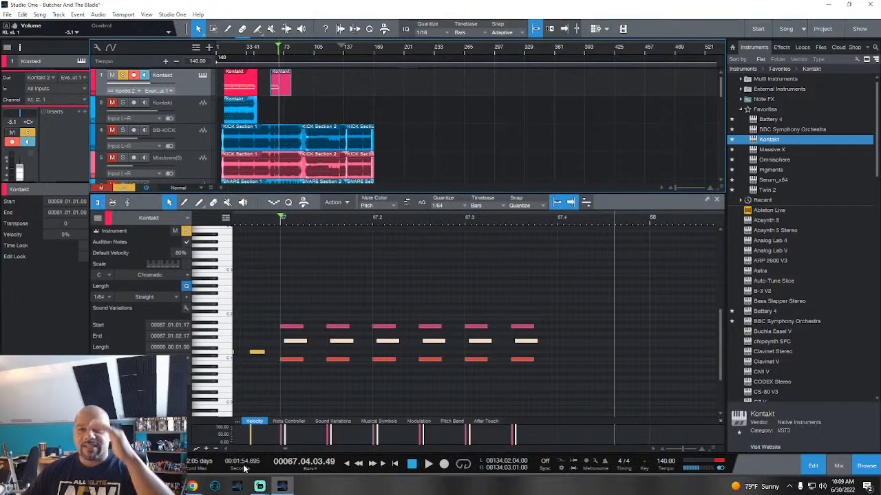
mouse_move(264, 487)
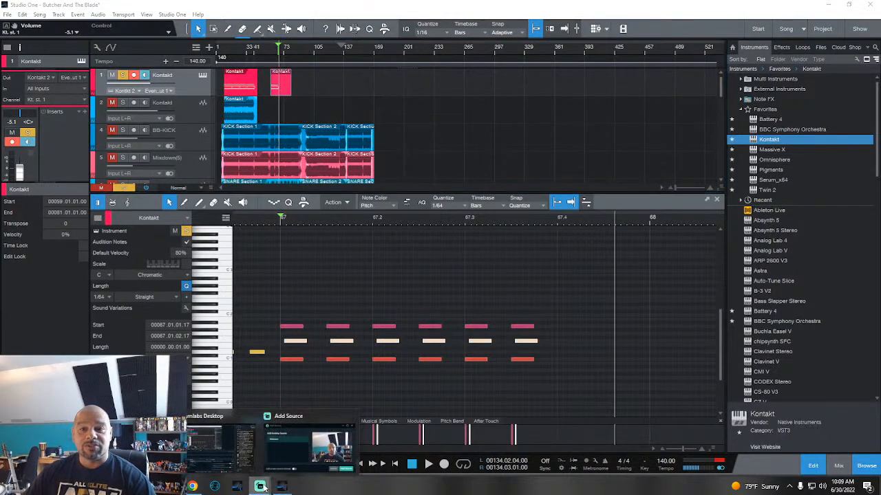